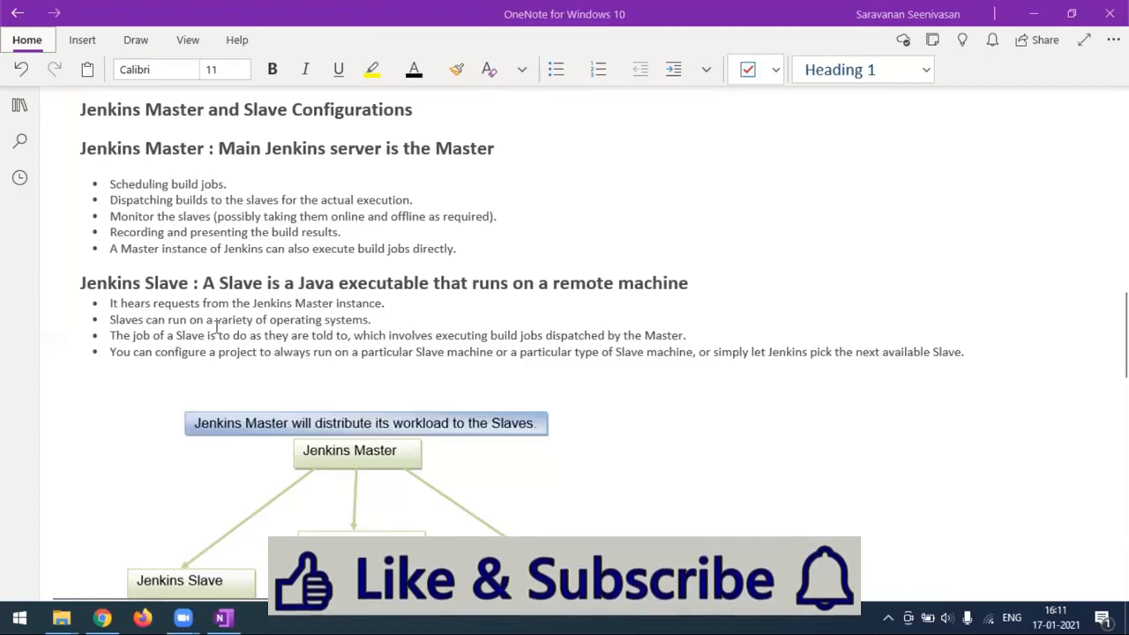
- Review the notes and diagram on Jenkins Master and Slave roles, and view the Jenkins Slave folder on drive E in File Explorer
{"action": "scroll", "coordinate": [366, 336], "scroll_direction": "down", "scroll_amount": 3}
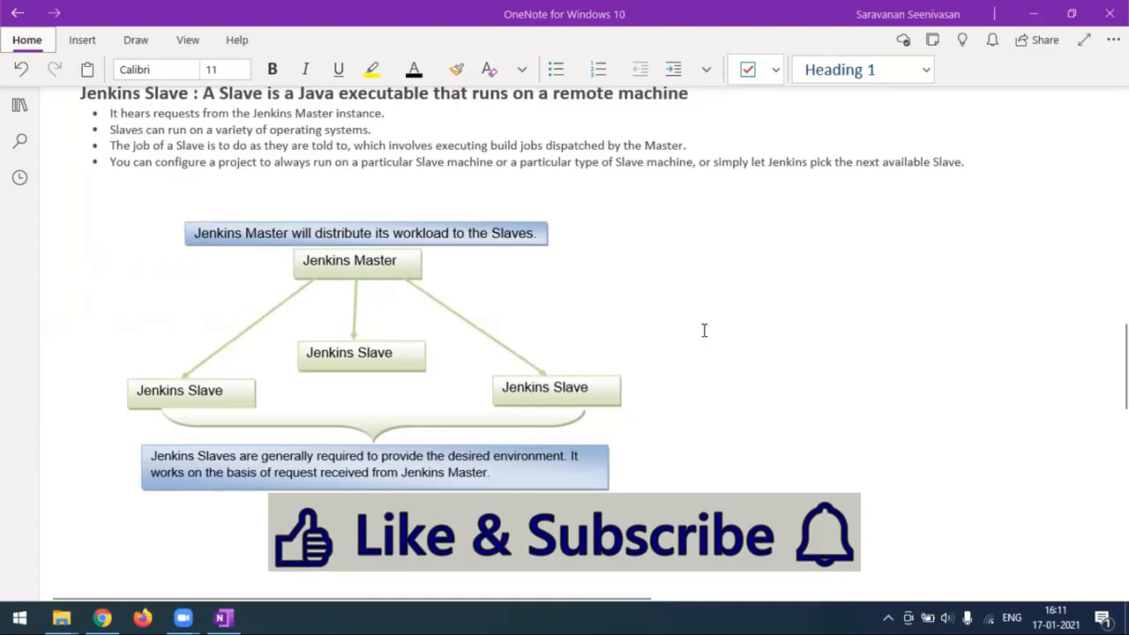
{"action": "scroll", "coordinate": [701, 329], "scroll_direction": "up", "scroll_amount": 3}
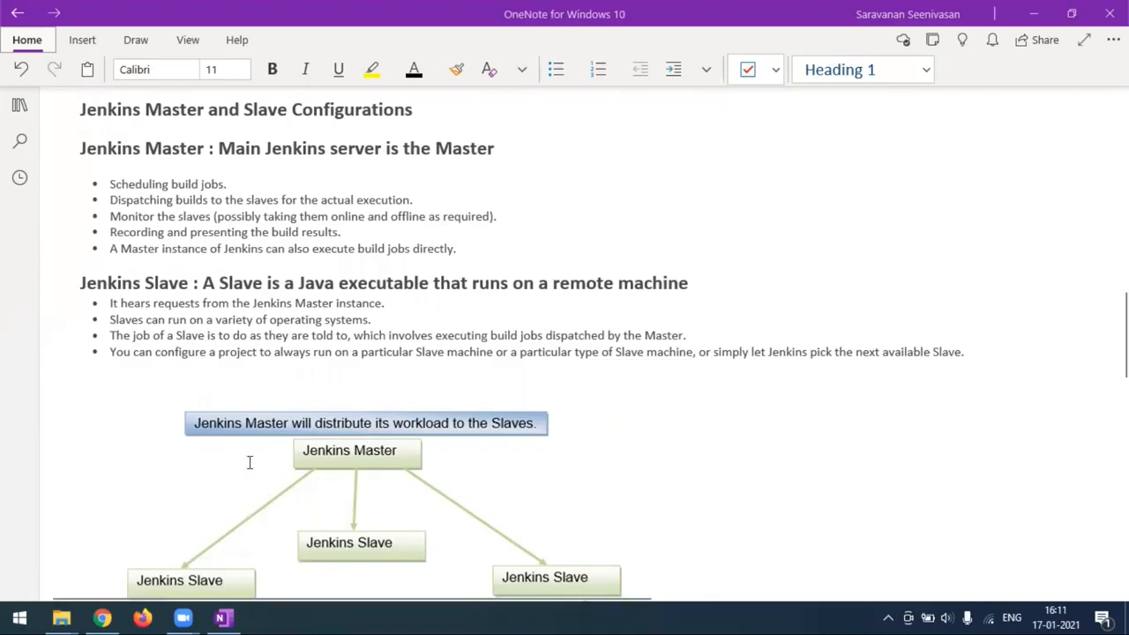
{"action": "scroll", "coordinate": [385, 427], "scroll_direction": "down", "scroll_amount": 3}
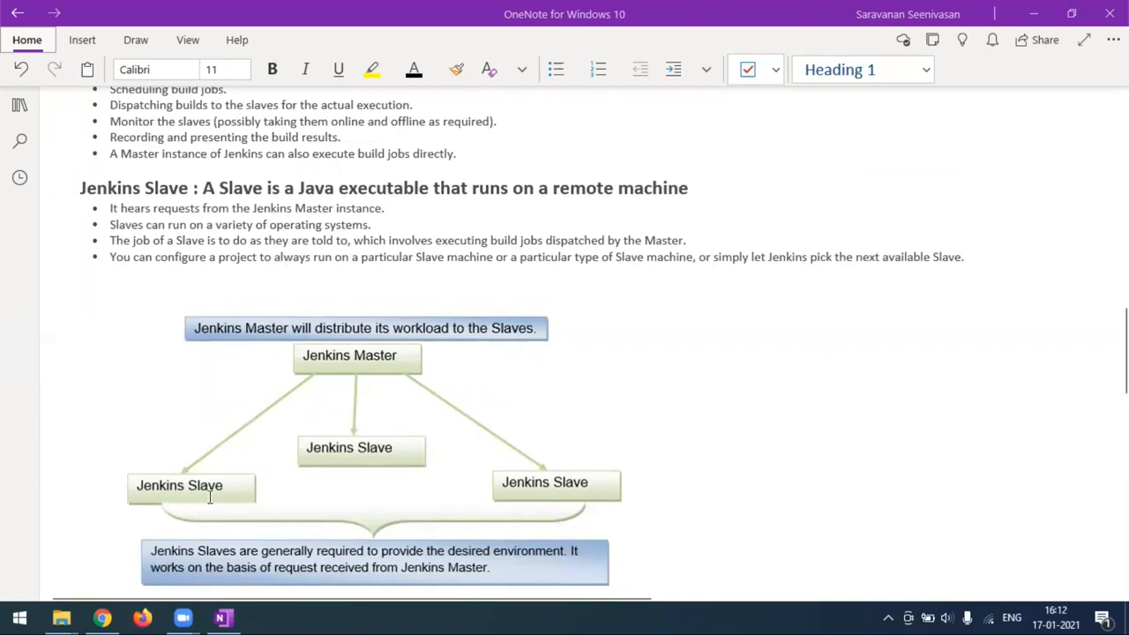
{"action": "mouse_move", "coordinate": [60, 617]}
{"action": "left_click", "coordinate": [86, 556]}
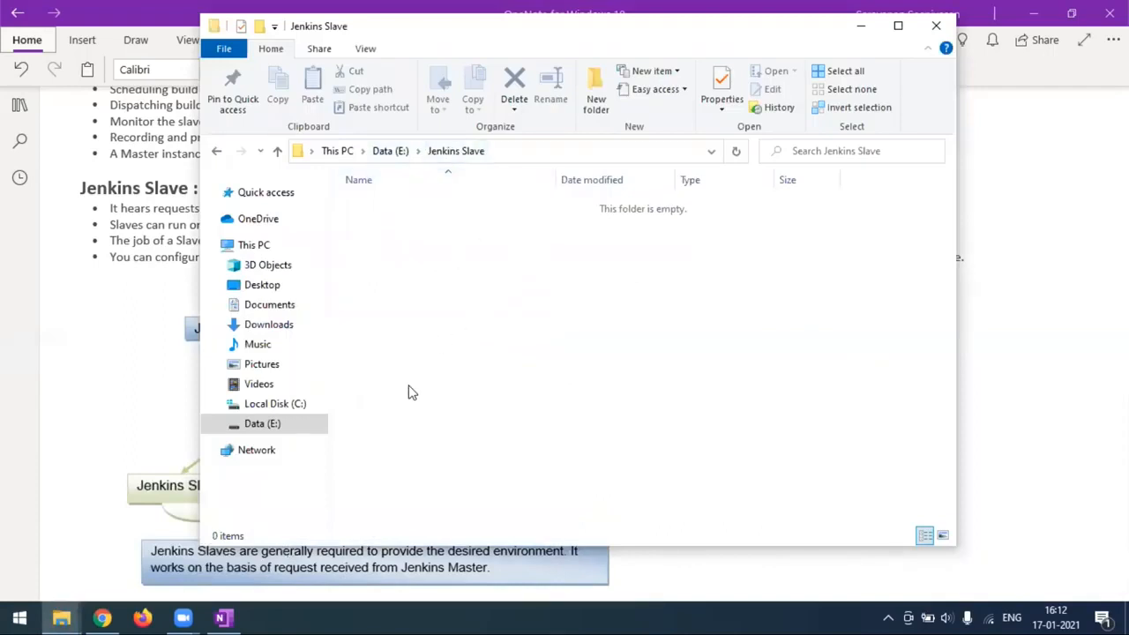
- Switch to Jenkins in Chrome and open the Manage Nodes and Clouds page listing the master node
{"action": "left_click", "coordinate": [102, 618]}
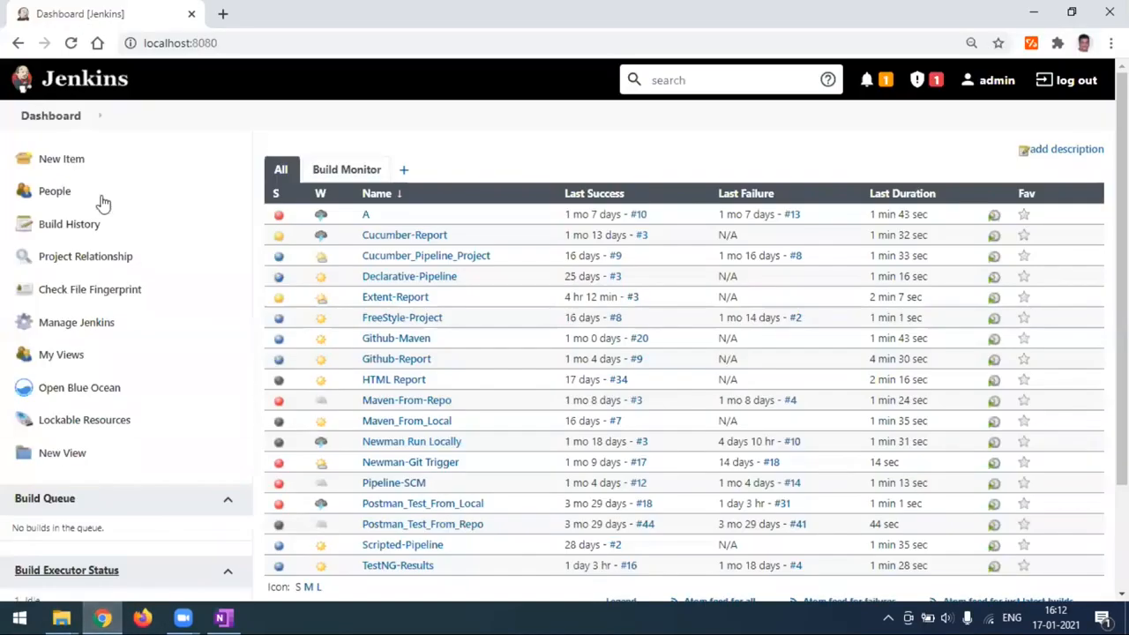
{"action": "left_click", "coordinate": [73, 325]}
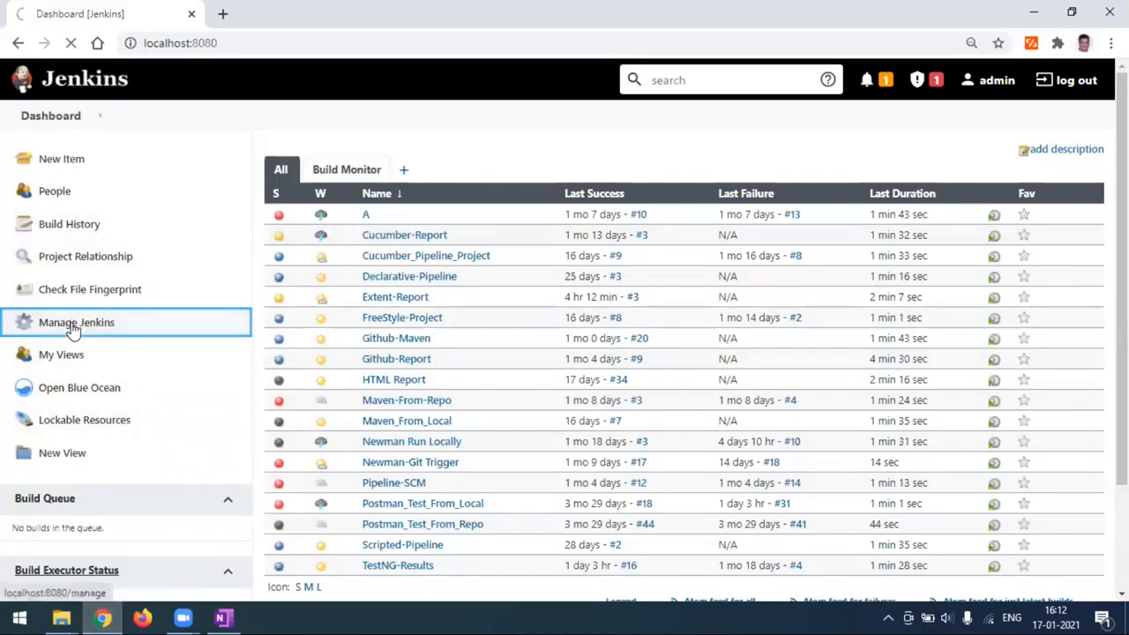
{"action": "scroll", "coordinate": [481, 374], "scroll_direction": "down", "scroll_amount": 3}
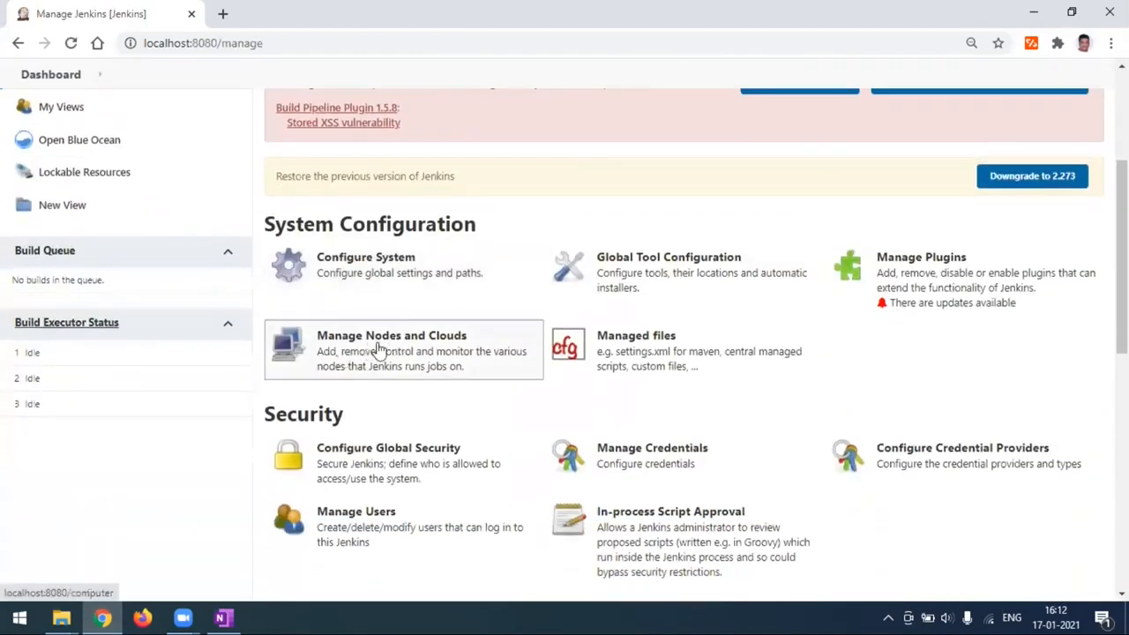
{"action": "left_click", "coordinate": [429, 350]}
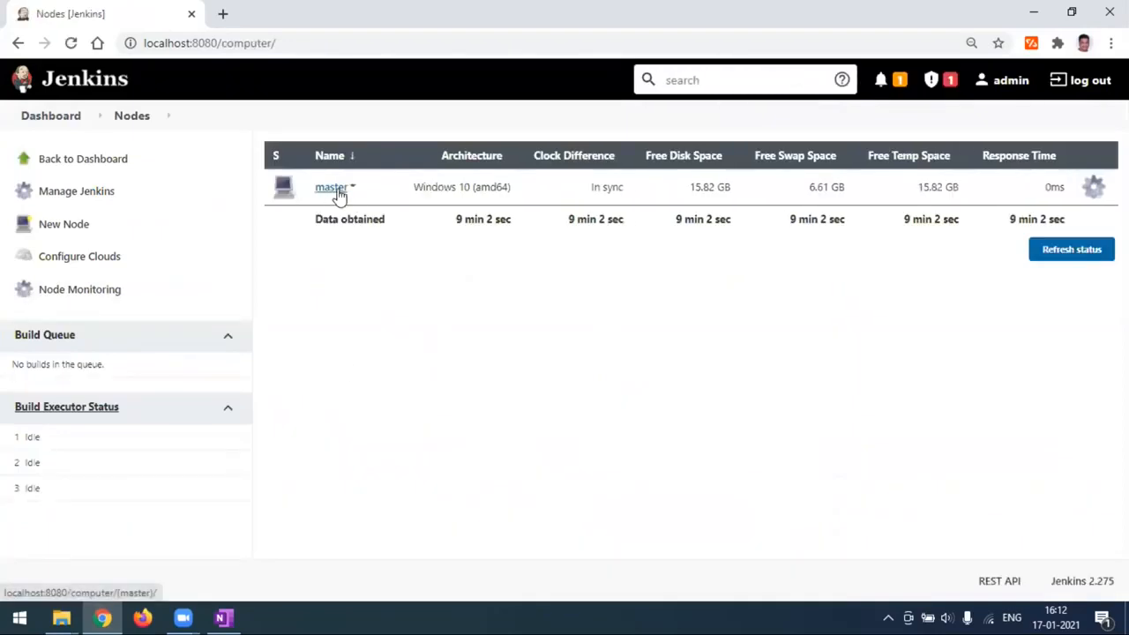
{"action": "left_click", "coordinate": [337, 189]}
- Create a new node named Slave1 as a Permanent Agent
{"action": "left_click", "coordinate": [75, 231]}
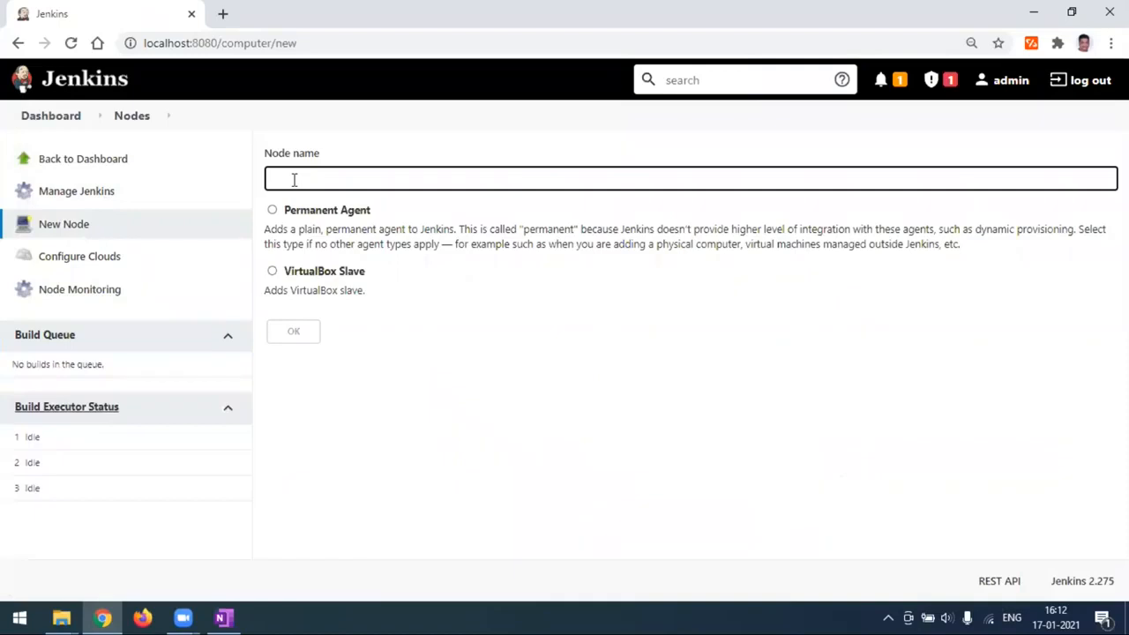
{"action": "type", "text": "slave1"}
{"action": "left_click", "coordinate": [272, 212]}
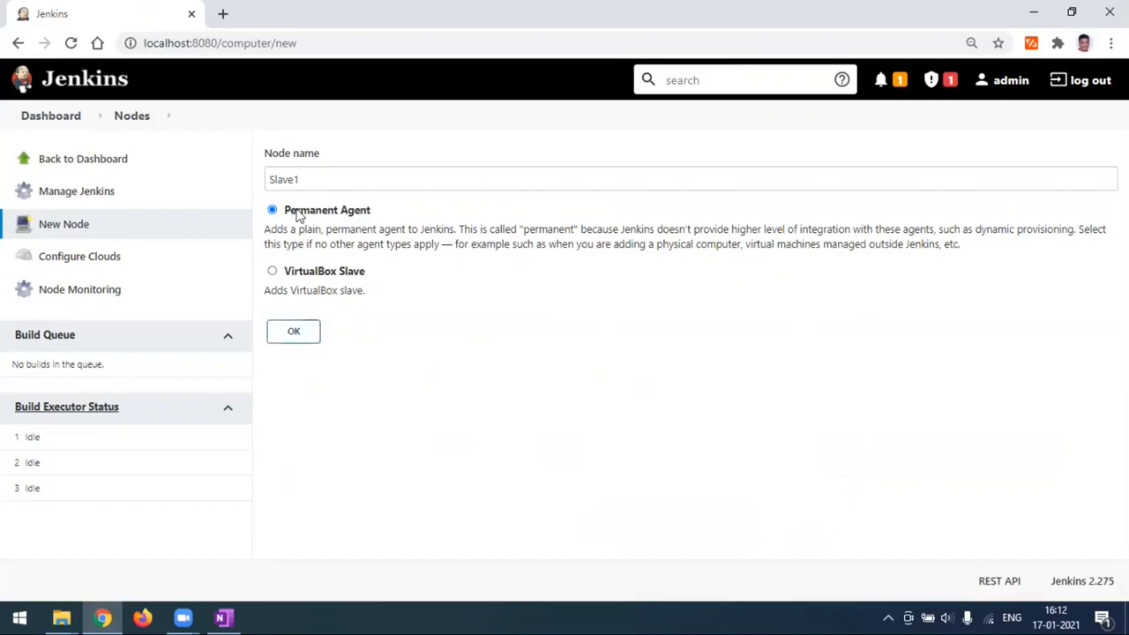
{"action": "left_click", "coordinate": [298, 335]}
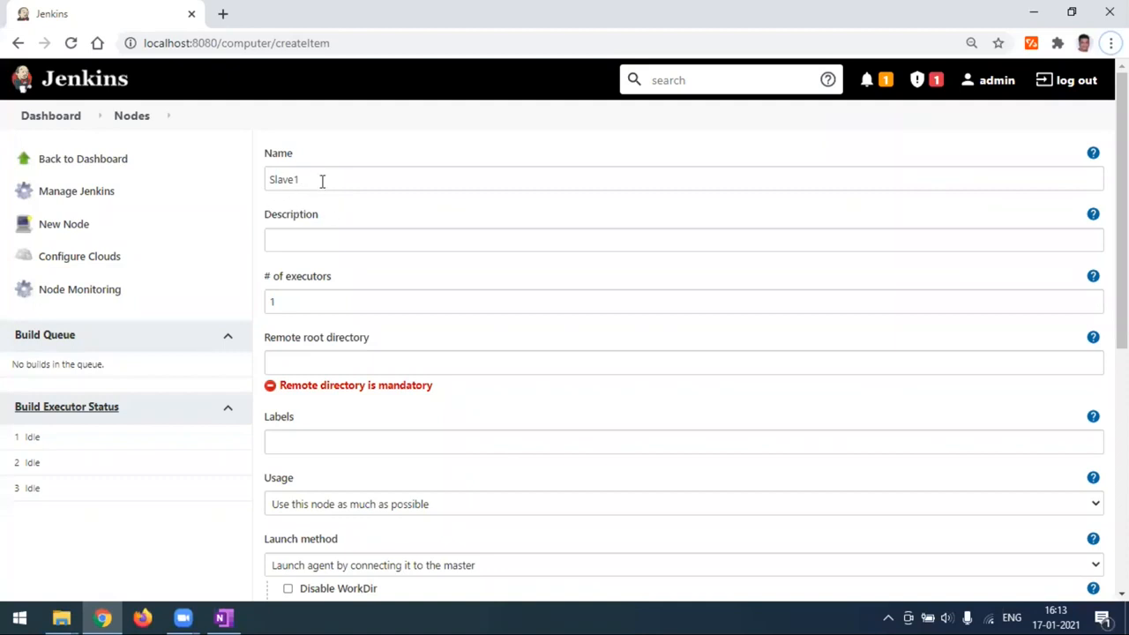
- Give the Slave1 node the description "Slave", keeping its name and 1 executor
{"action": "left_click_drag", "start_coordinate": [331, 181], "coordinate": [264, 184]}
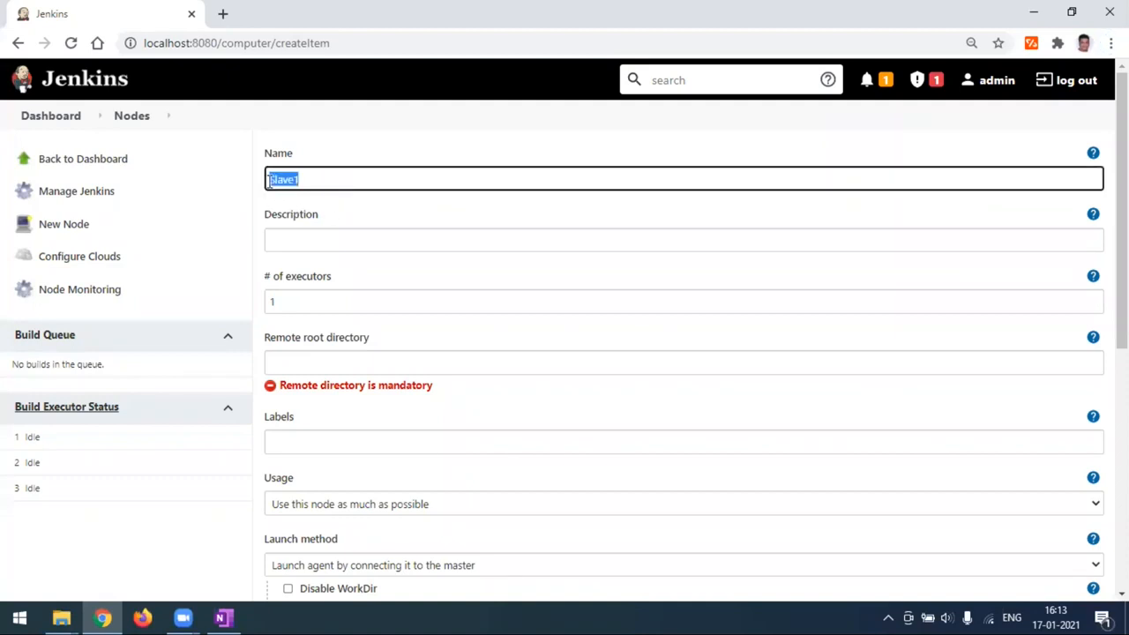
{"action": "left_click", "coordinate": [340, 182]}
{"action": "left_click", "coordinate": [308, 244]}
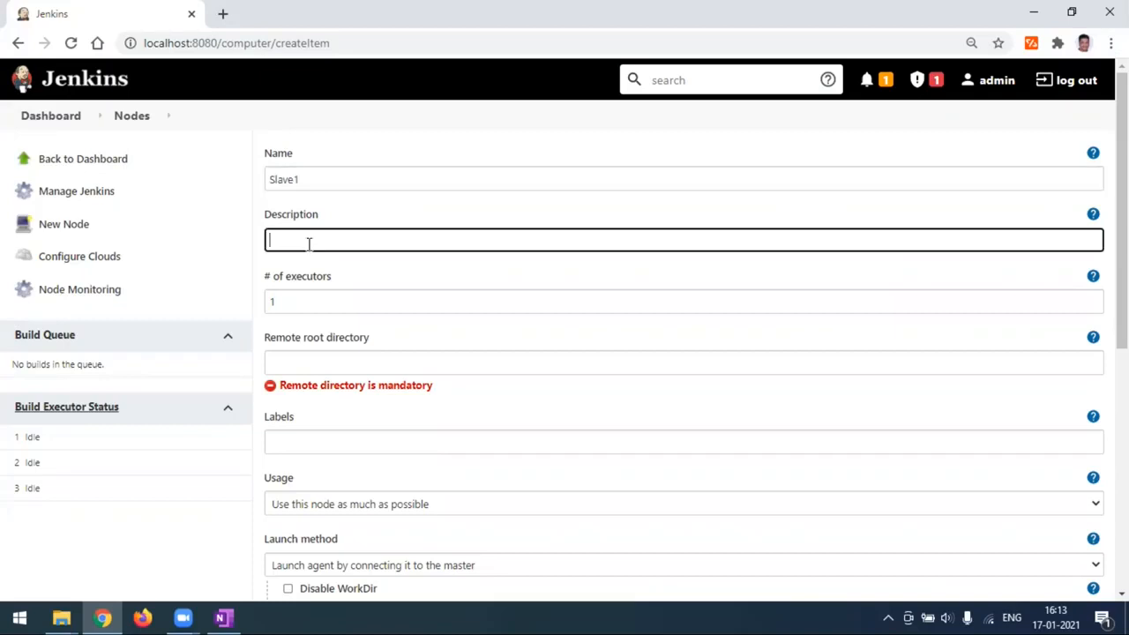
{"action": "type", "text": "Slave"}
{"action": "left_click", "coordinate": [319, 301]}
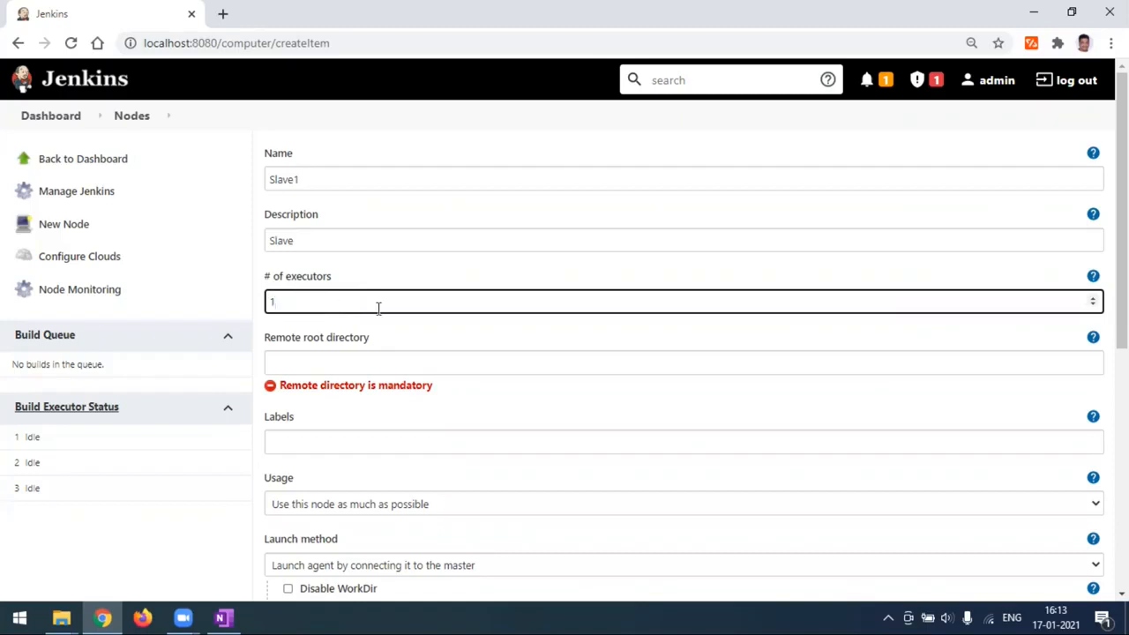
- Copy the path E:\Jenkins Slave from File Explorer into the node's remote root directory in Jenkins
{"action": "left_click", "coordinate": [324, 361]}
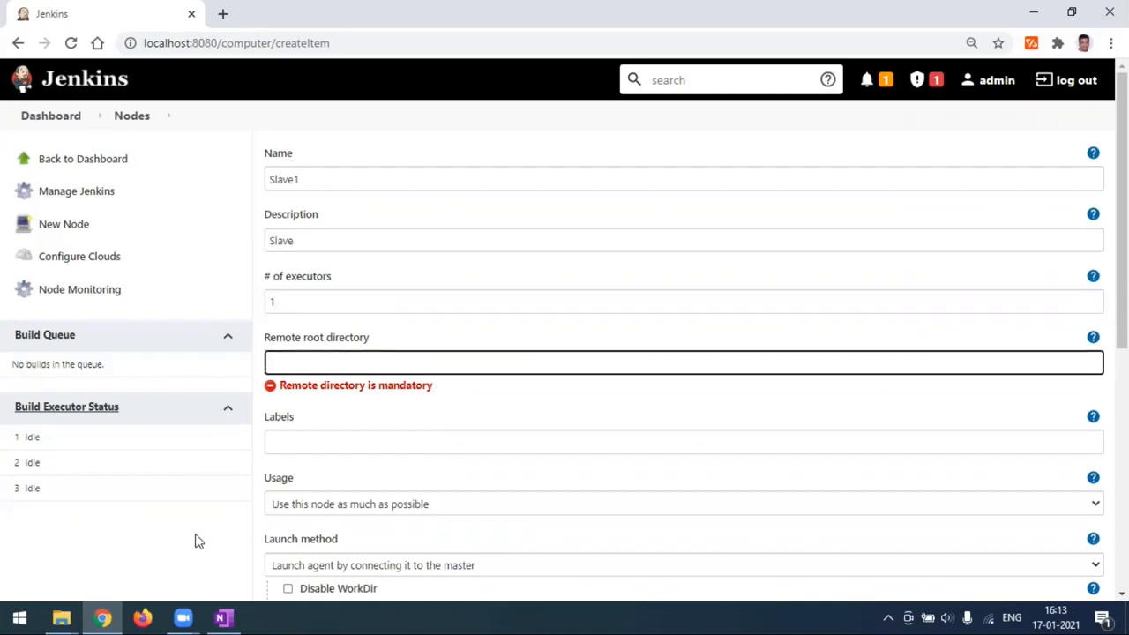
{"action": "left_click", "coordinate": [62, 618]}
{"action": "left_click", "coordinate": [84, 576]}
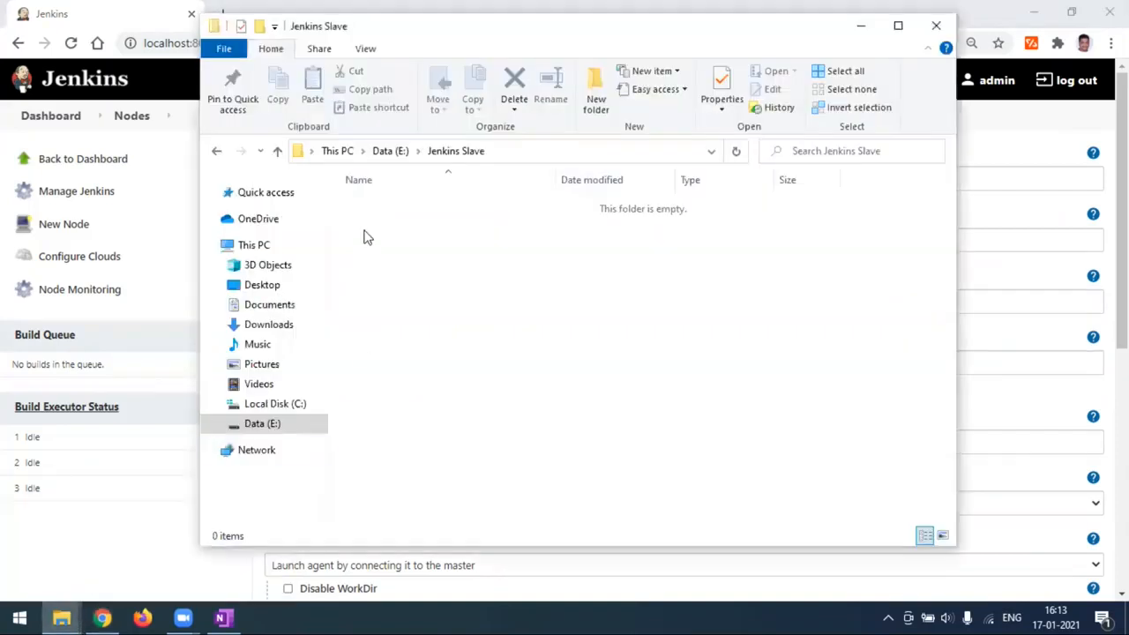
{"action": "left_click", "coordinate": [529, 153]}
{"action": "left_click", "coordinate": [518, 153]}
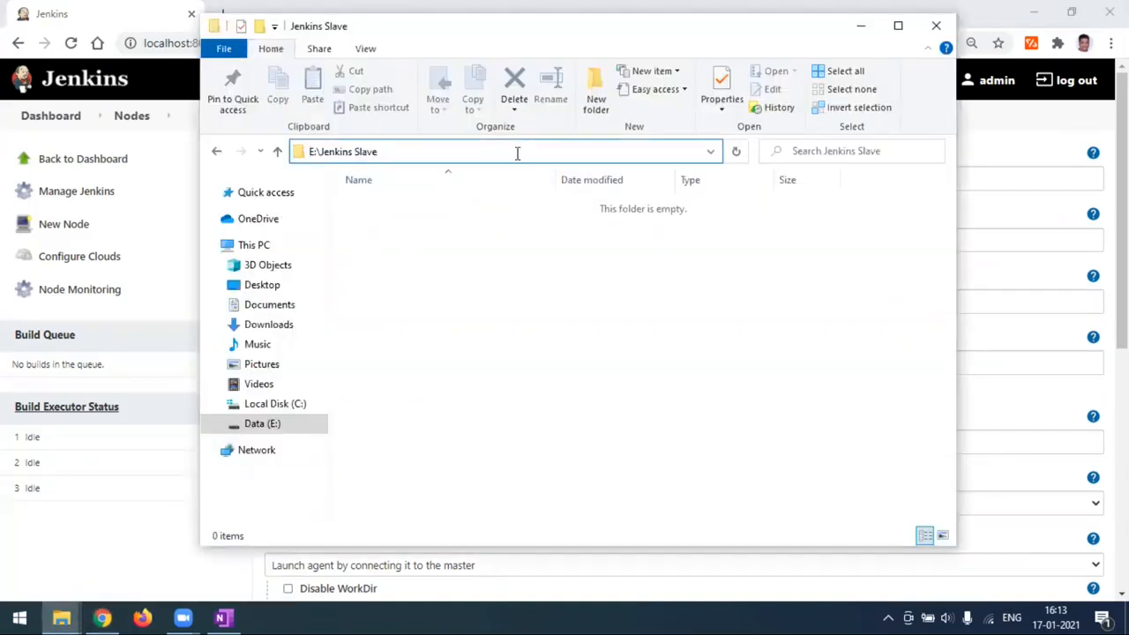
{"action": "key", "text": "ctrl+a"}
{"action": "key", "text": "ctrl+c"}
{"action": "key", "text": "alt+Tab"}
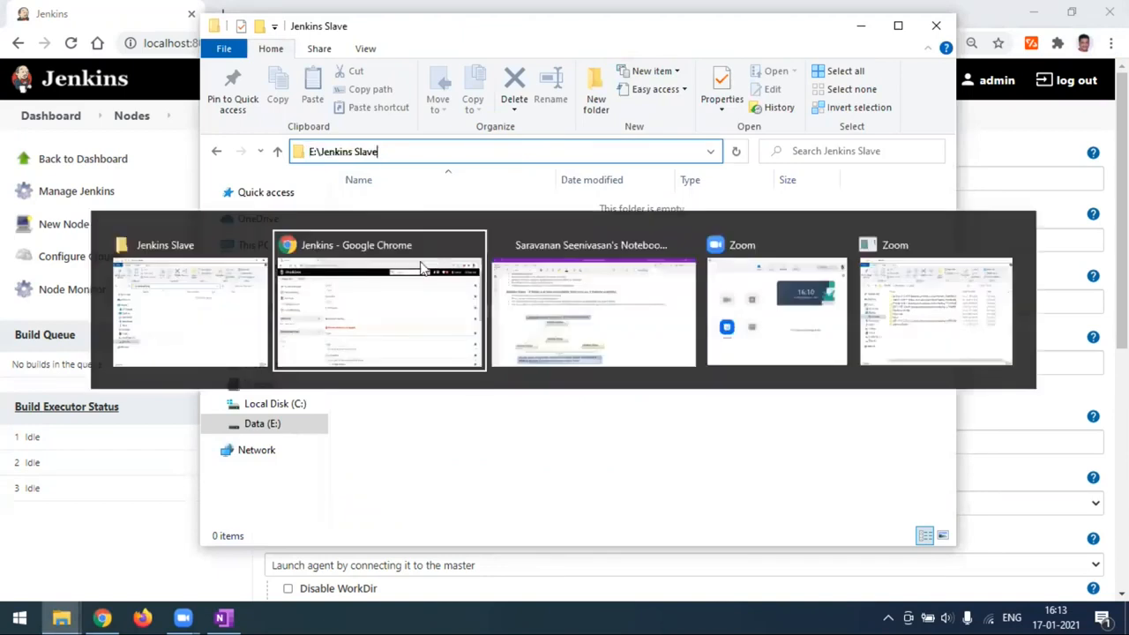
{"action": "key", "text": "ctrl+v"}
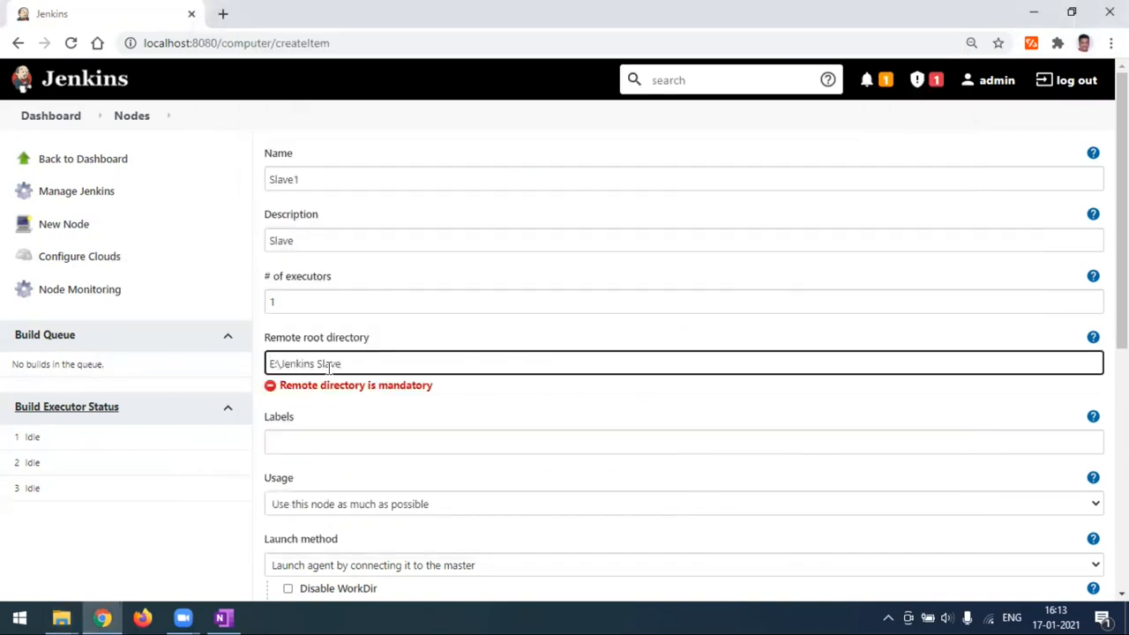
- Check the Jenkins Slave folder in File Explorer, and return to the node configuration form in Chrome
{"action": "scroll", "coordinate": [329, 369], "scroll_direction": "down", "scroll_amount": 1}
{"action": "left_click", "coordinate": [157, 476]}
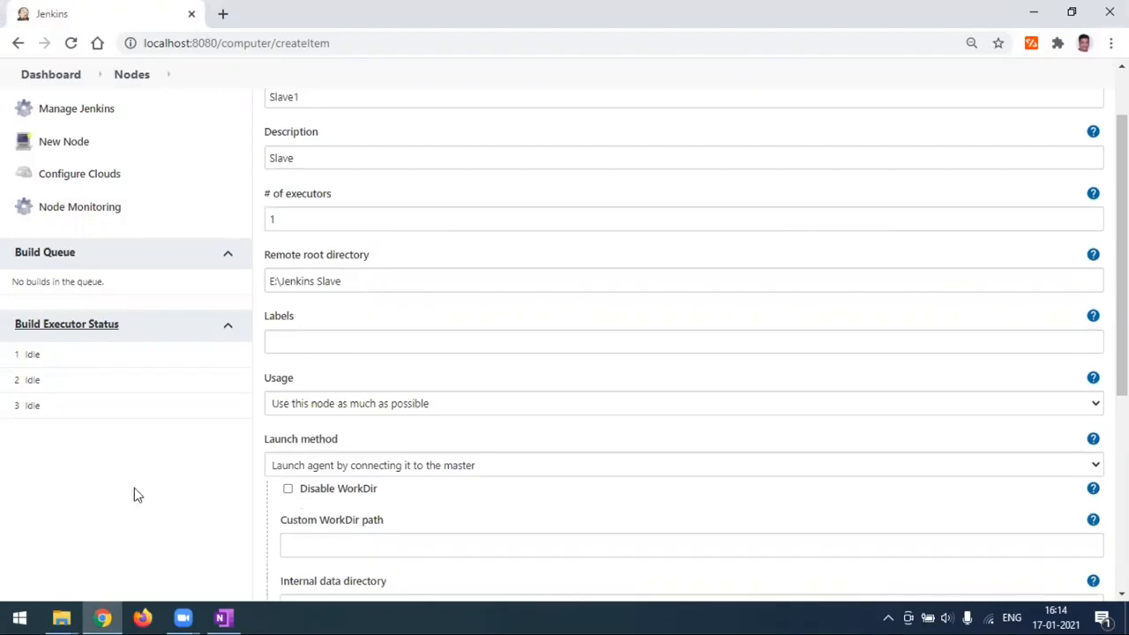
{"action": "mouse_move", "coordinate": [61, 617]}
{"action": "left_click", "coordinate": [76, 567]}
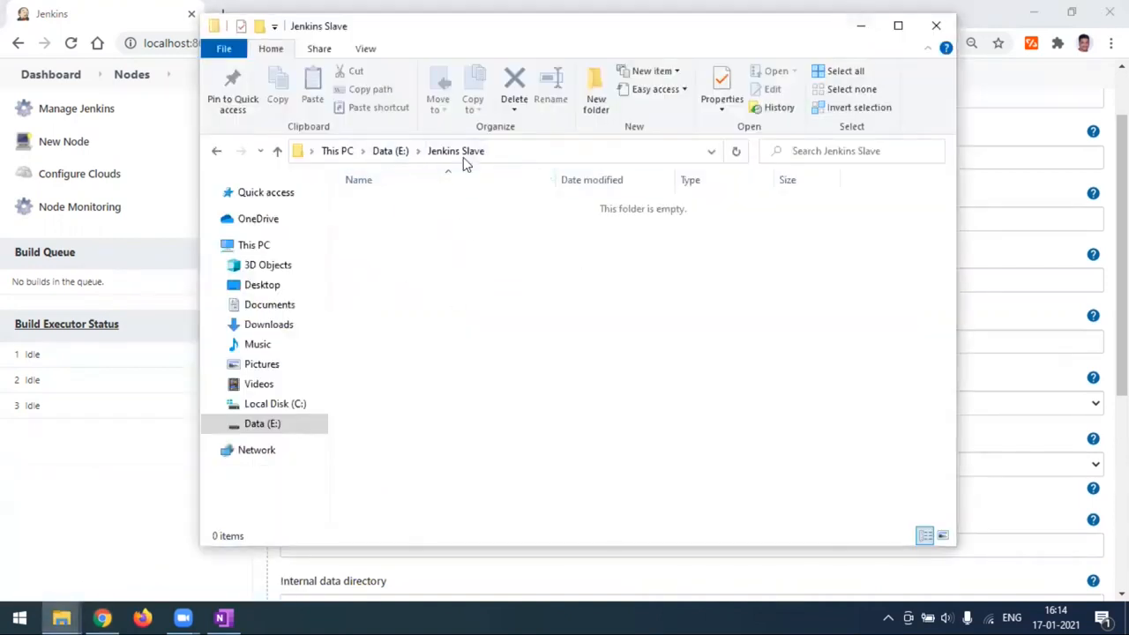
{"action": "left_click", "coordinate": [860, 26]}
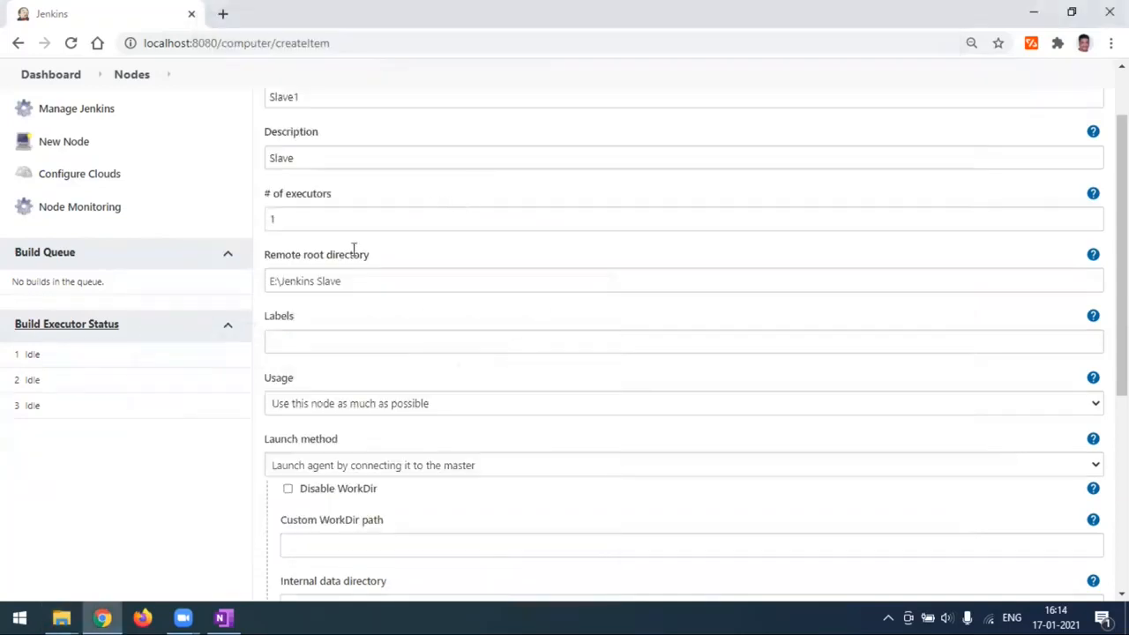
- Set the node's label to Slave-Label and read the help text on labels
{"action": "left_click", "coordinate": [357, 341]}
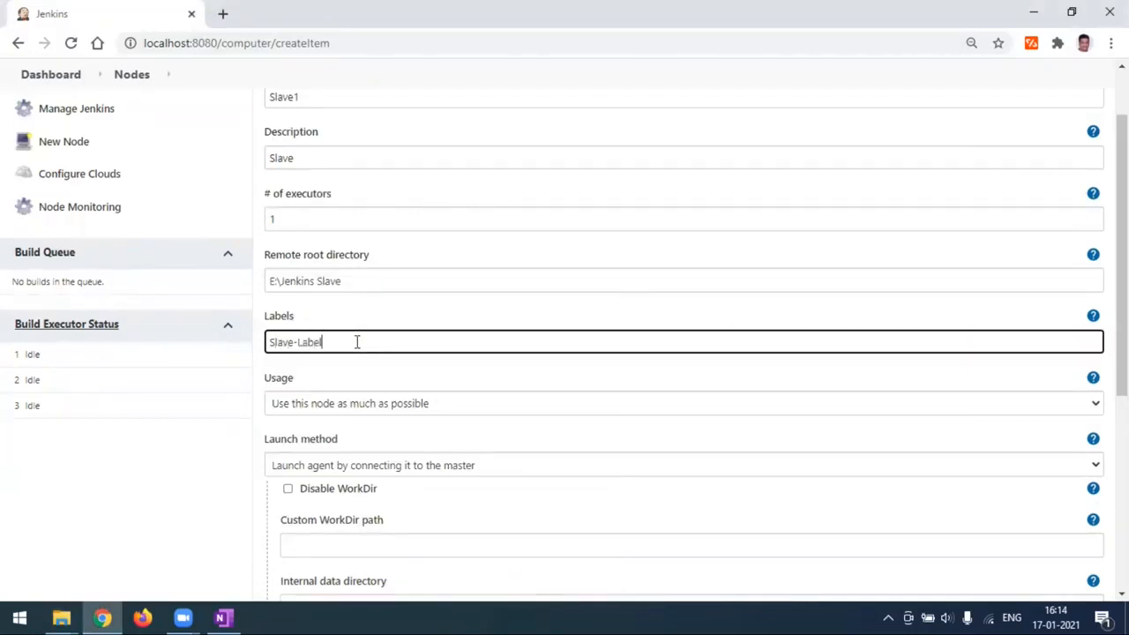
{"action": "scroll", "coordinate": [357, 342], "scroll_direction": "down", "scroll_amount": 1}
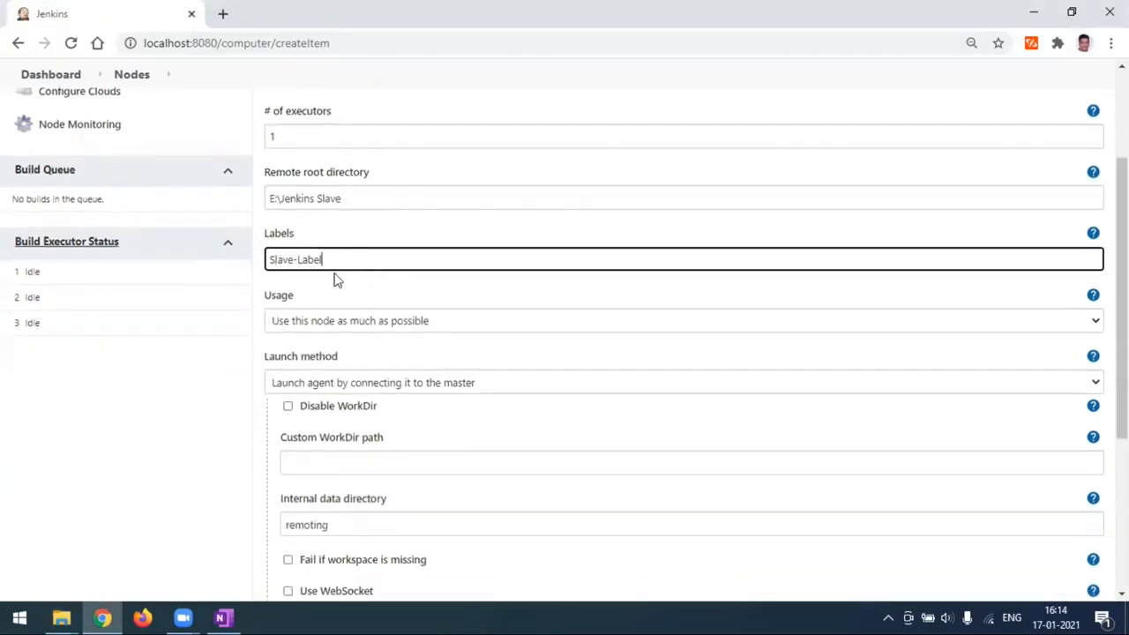
{"action": "left_click", "coordinate": [1093, 232]}
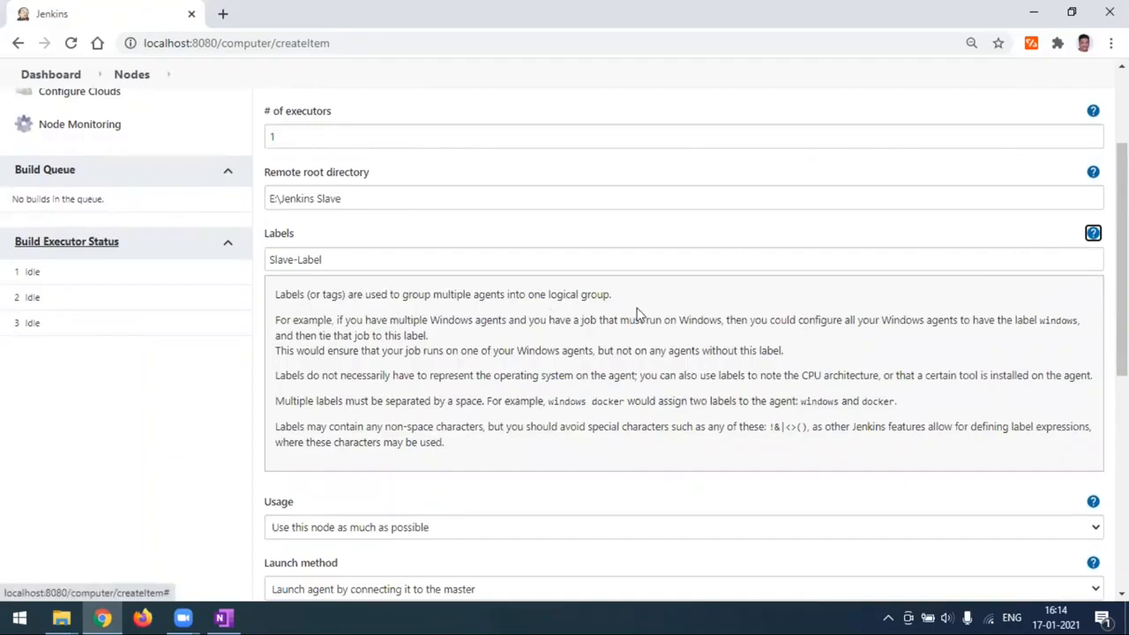
{"action": "left_click", "coordinate": [1093, 233]}
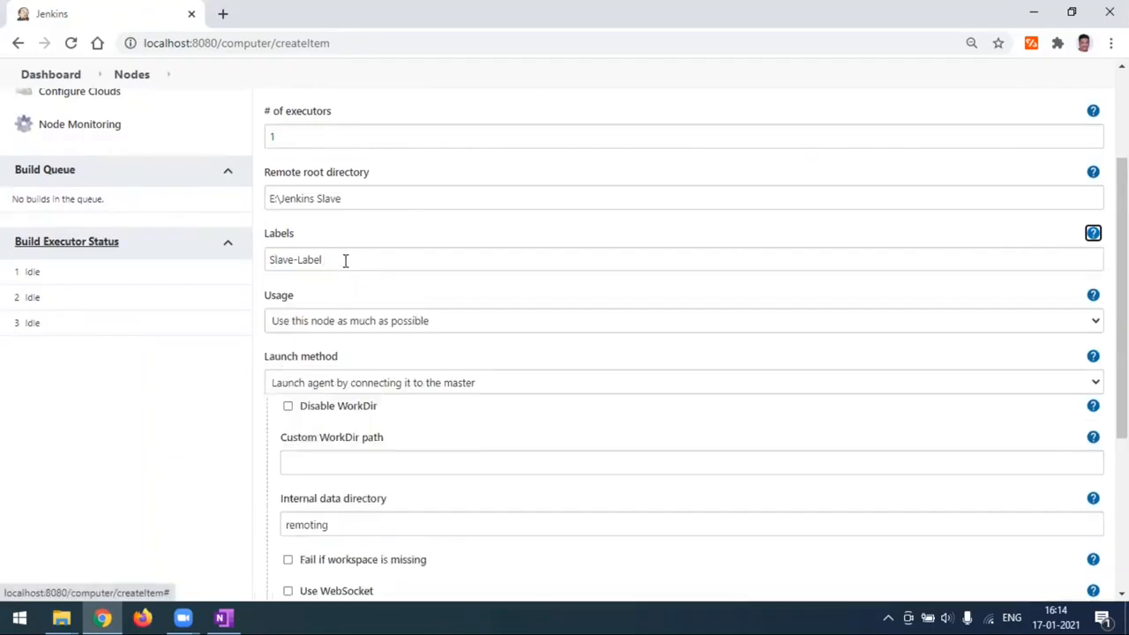
- Review the usage and launch method options, keeping "Use this node as much as possible" and "Launch agent by connecting it to the master"
{"action": "scroll", "coordinate": [423, 327], "scroll_direction": "down", "scroll_amount": 2}
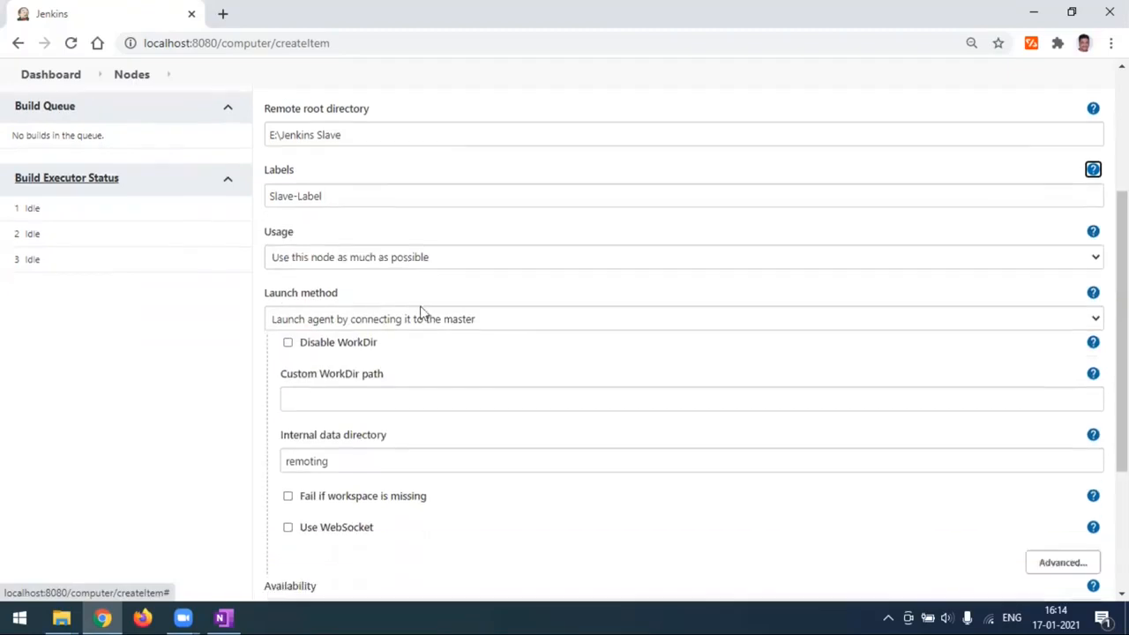
{"action": "left_click", "coordinate": [415, 240]}
{"action": "left_click", "coordinate": [410, 256]}
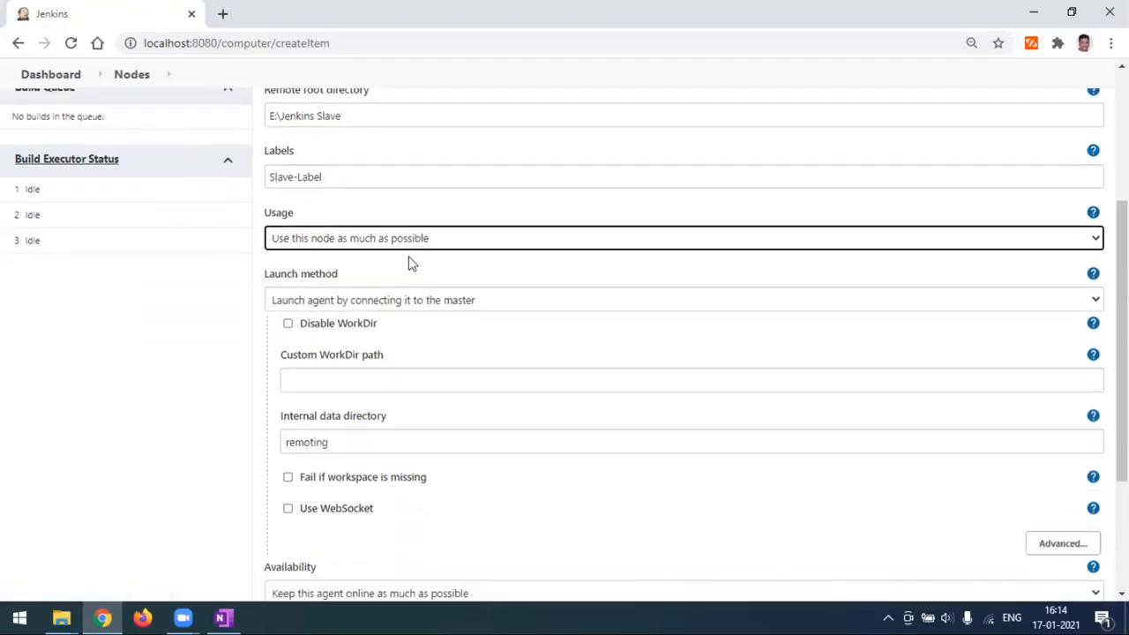
{"action": "left_click", "coordinate": [415, 305]}
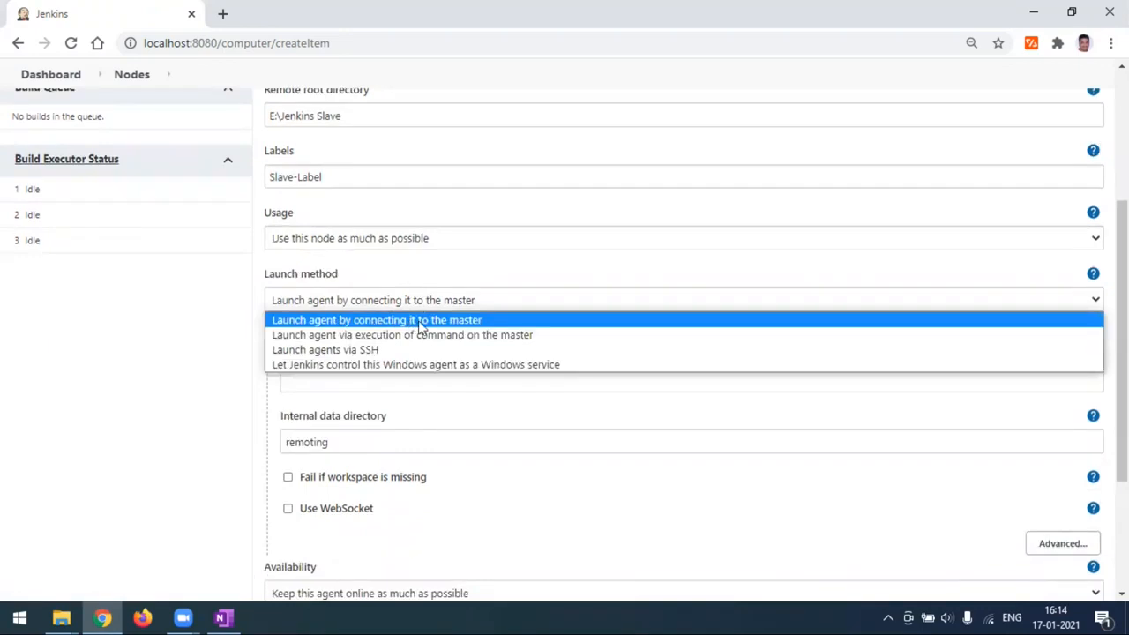
{"action": "left_click", "coordinate": [439, 307]}
{"action": "left_click", "coordinate": [439, 303]}
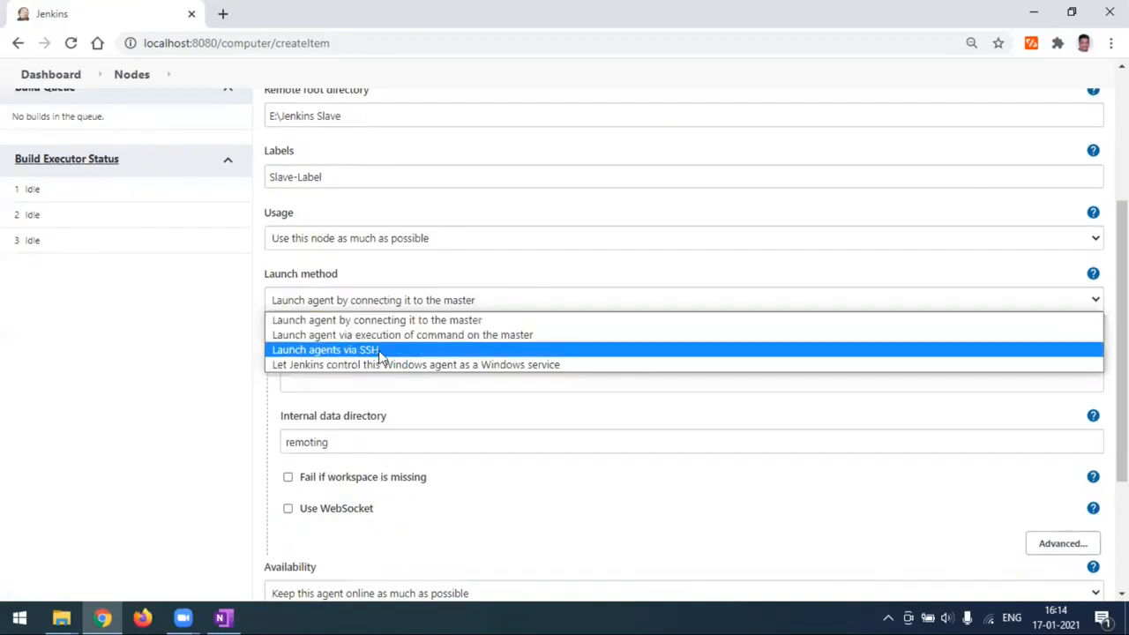
{"action": "left_click", "coordinate": [205, 350]}
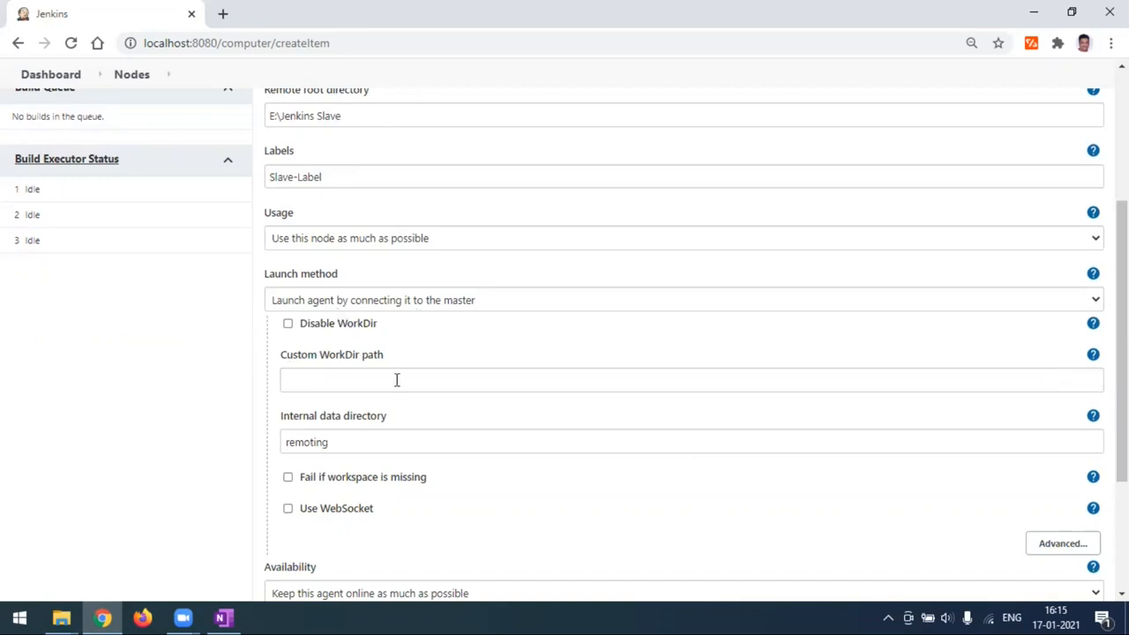
- Copy the remote root directory E:\Jenkins Slave into the custom WorkDir path, and review the remaining node settings
{"action": "left_click", "coordinate": [364, 116]}
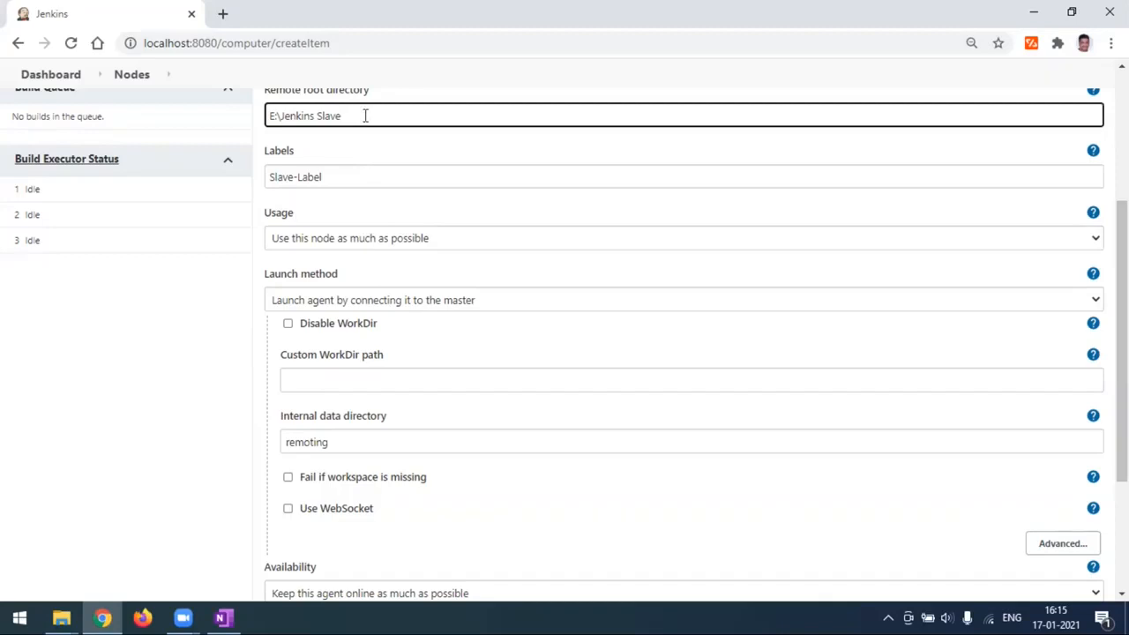
{"action": "key", "text": "ctrl+a"}
{"action": "key", "text": "ctrl+c"}
{"action": "left_click", "coordinate": [345, 378]}
{"action": "key", "text": "ctrl+v"}
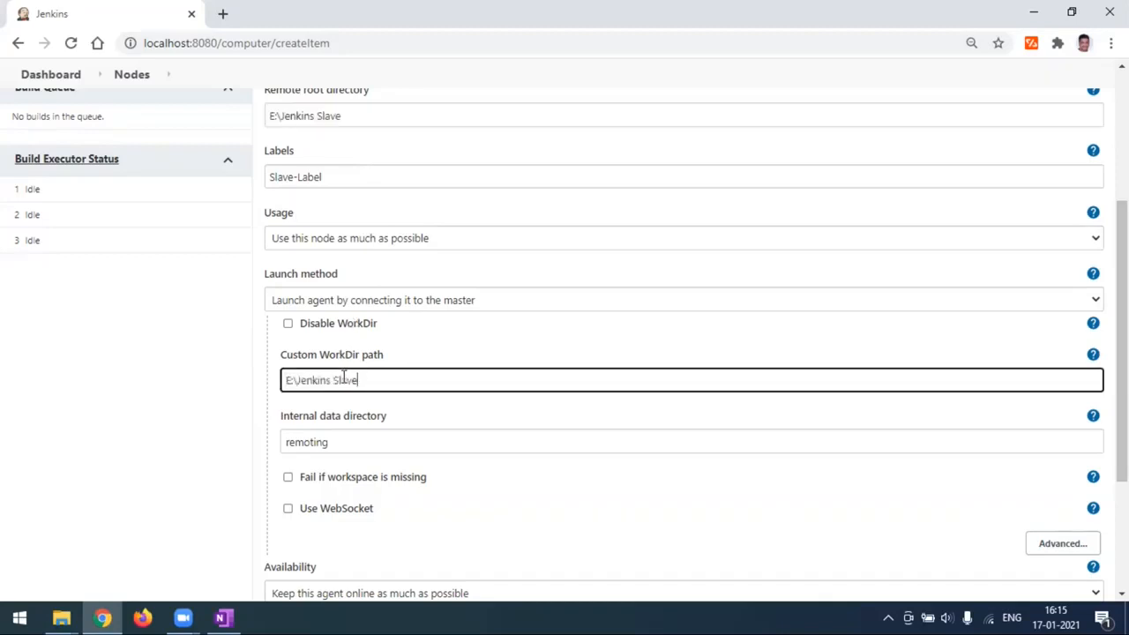
{"action": "scroll", "coordinate": [344, 378], "scroll_direction": "down", "scroll_amount": 2}
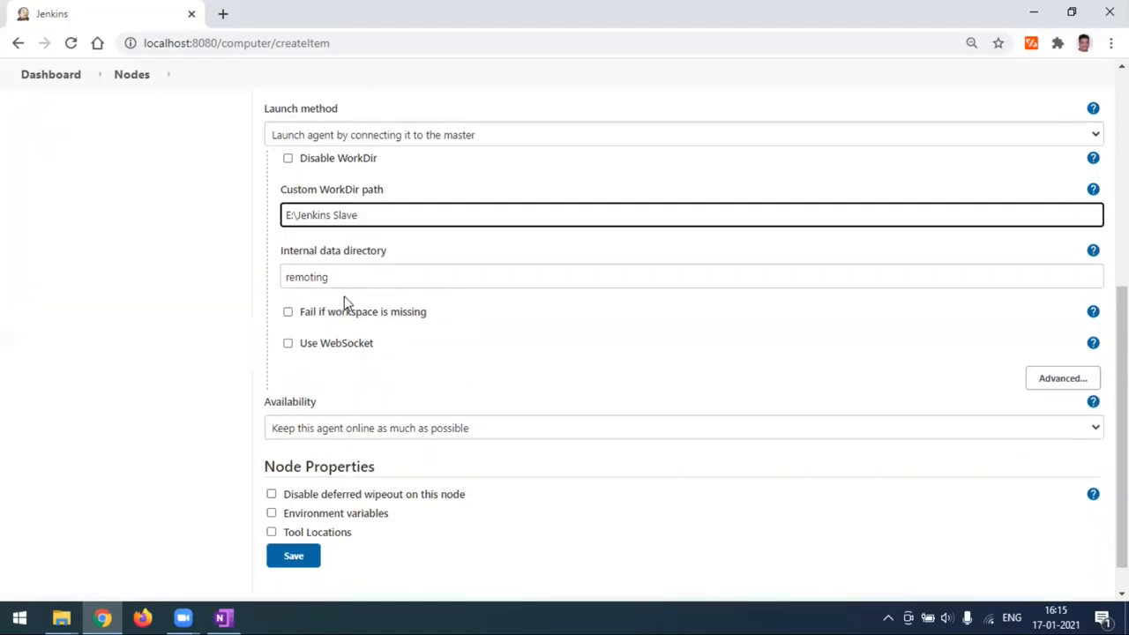
{"action": "scroll", "coordinate": [344, 388], "scroll_direction": "down", "scroll_amount": 1}
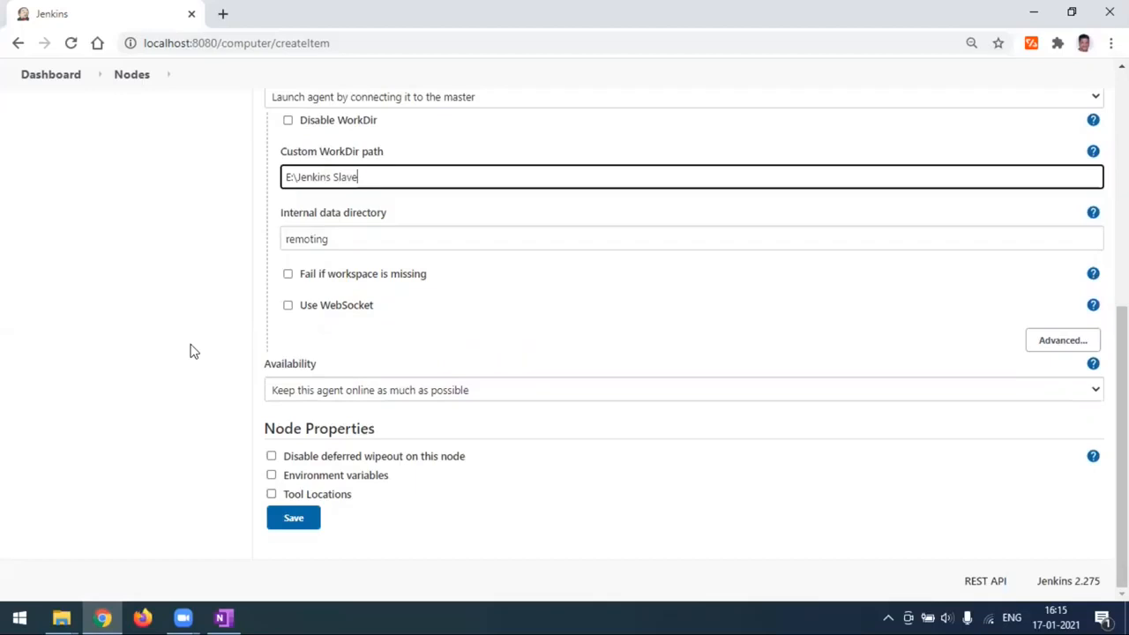
- Preview the Environment variables option under the node properties and disable it again
{"action": "left_click", "coordinate": [271, 474]}
{"action": "scroll", "coordinate": [220, 462], "scroll_direction": "down", "scroll_amount": 1}
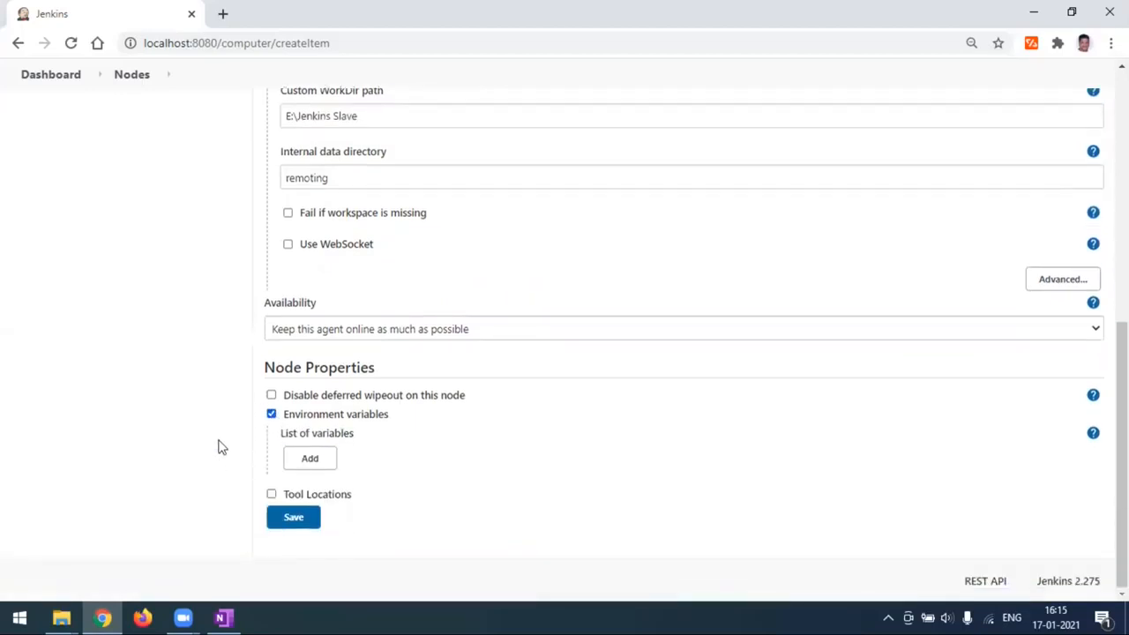
{"action": "left_click", "coordinate": [270, 415]}
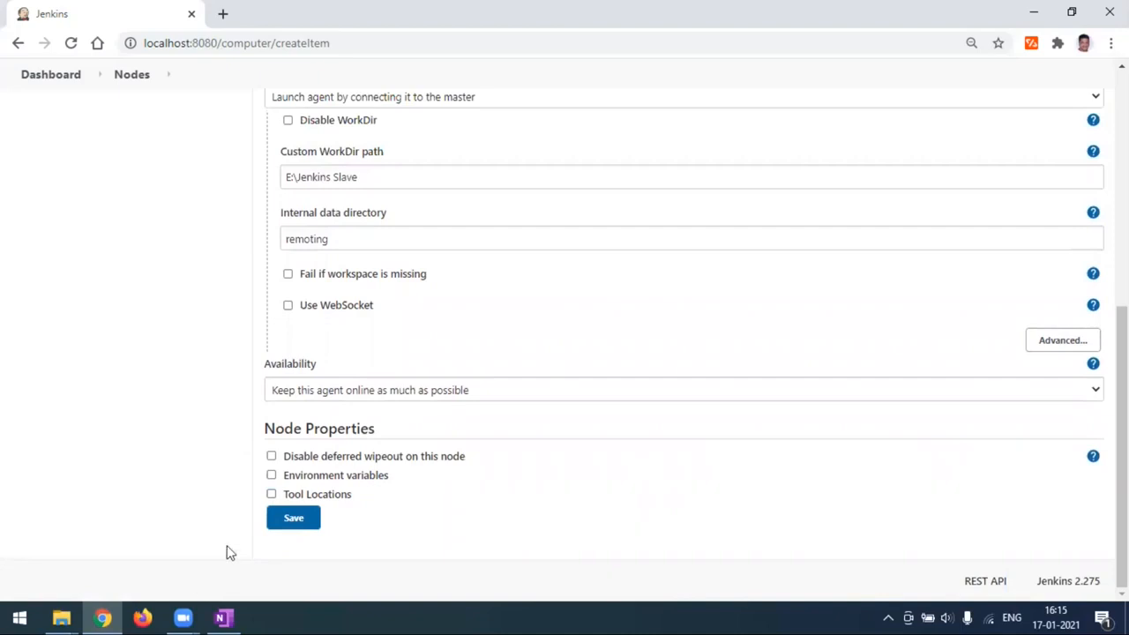
{"action": "left_click", "coordinate": [351, 483]}
{"action": "scroll", "coordinate": [354, 495], "scroll_direction": "down", "scroll_amount": 1}
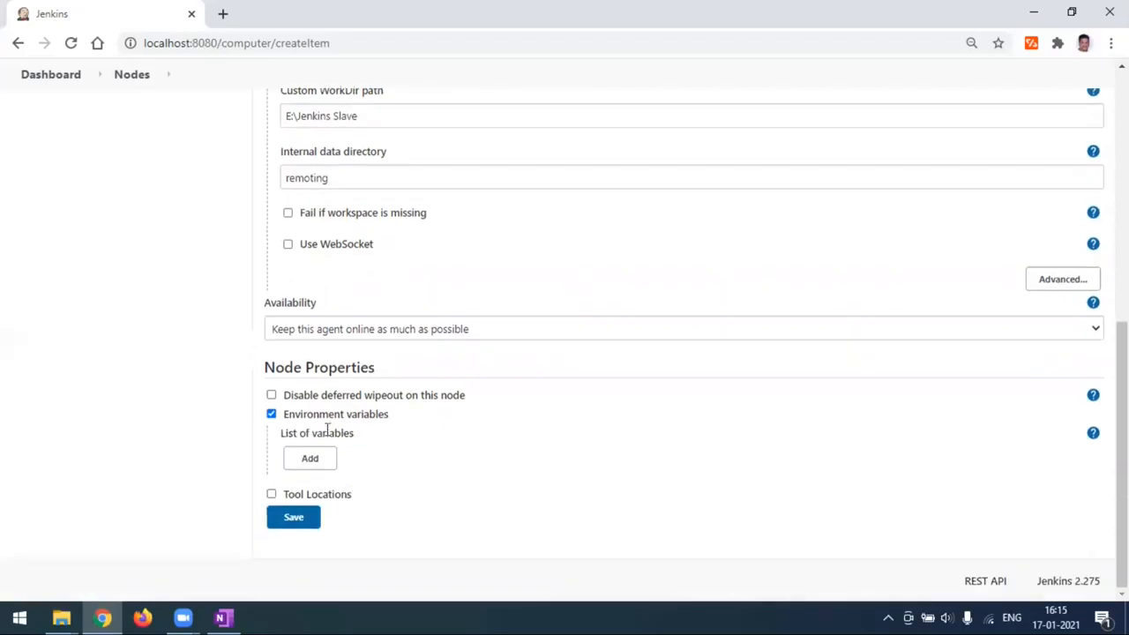
{"action": "left_click", "coordinate": [336, 423]}
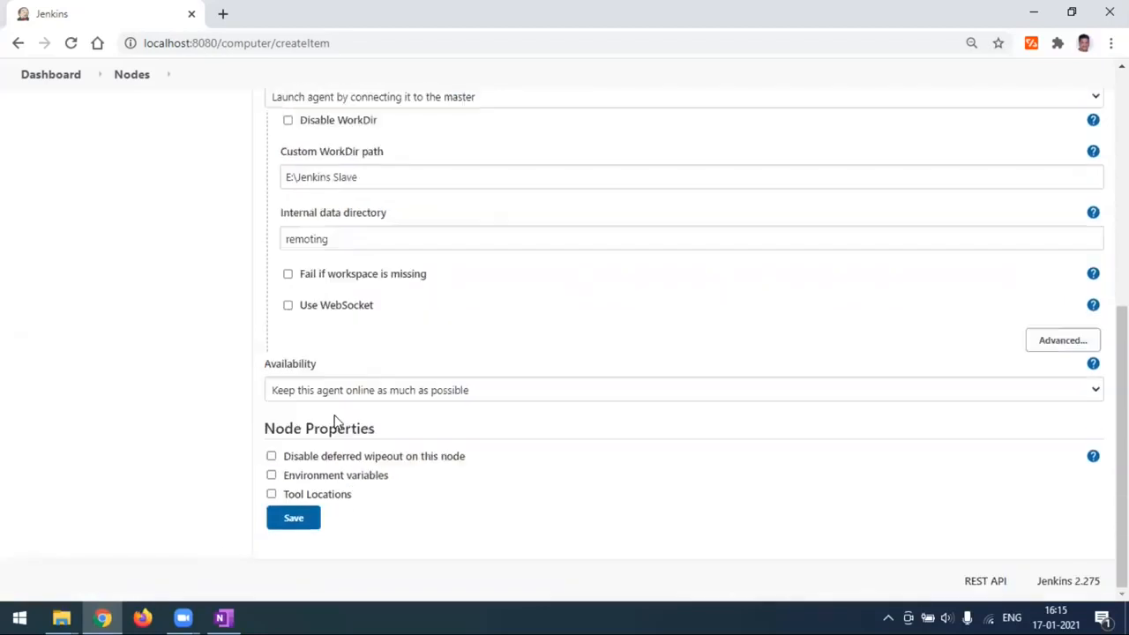
- Check the path of the Jenkins Slave folder in File Explorer, and return to the node form in Chrome
{"action": "mouse_move", "coordinate": [61, 618]}
{"action": "left_click", "coordinate": [79, 565]}
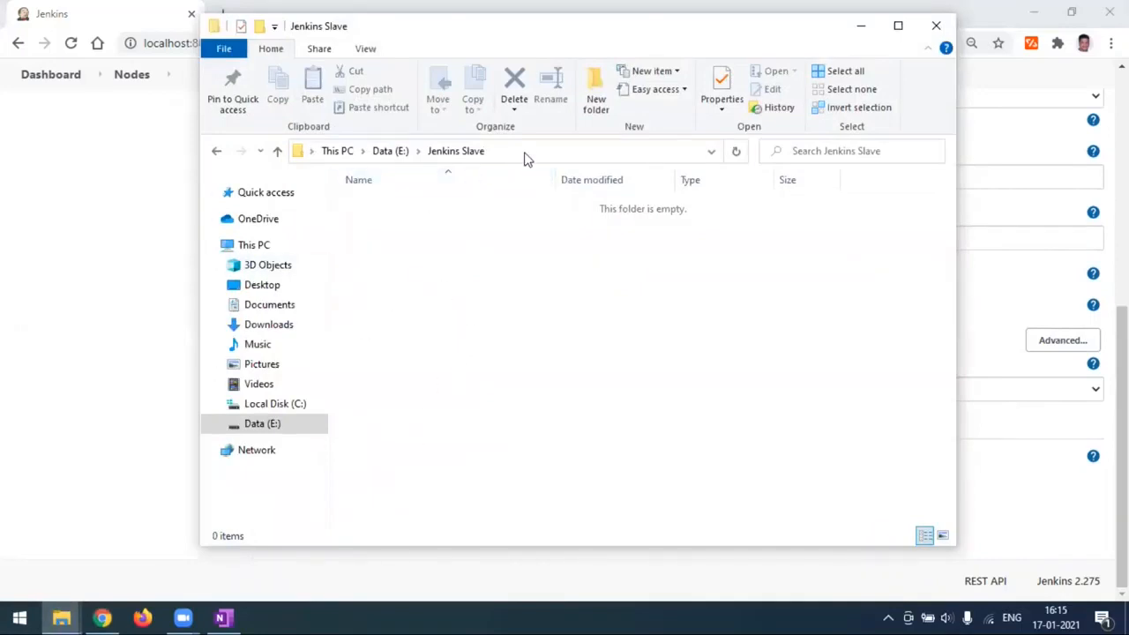
{"action": "left_click", "coordinate": [864, 37]}
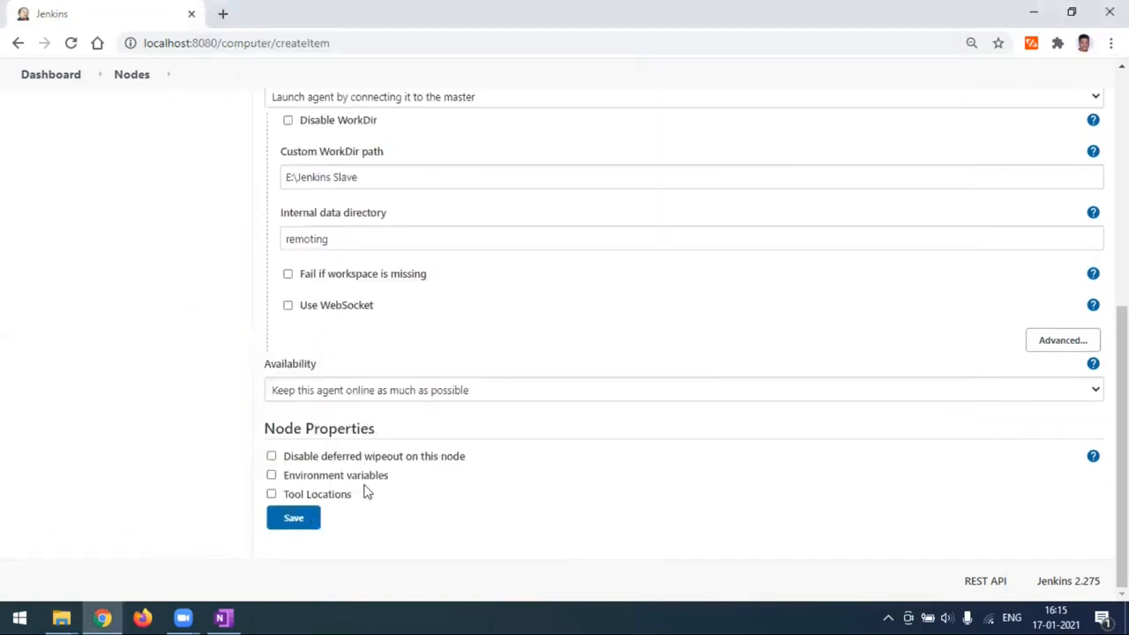
- Review the node's directory, label and launch settings once more and save the node
{"action": "scroll", "coordinate": [365, 491], "scroll_direction": "up", "scroll_amount": 3}
{"action": "scroll", "coordinate": [365, 491], "scroll_direction": "up", "scroll_amount": 2}
{"action": "scroll", "coordinate": [366, 343], "scroll_direction": "down", "scroll_amount": 5}
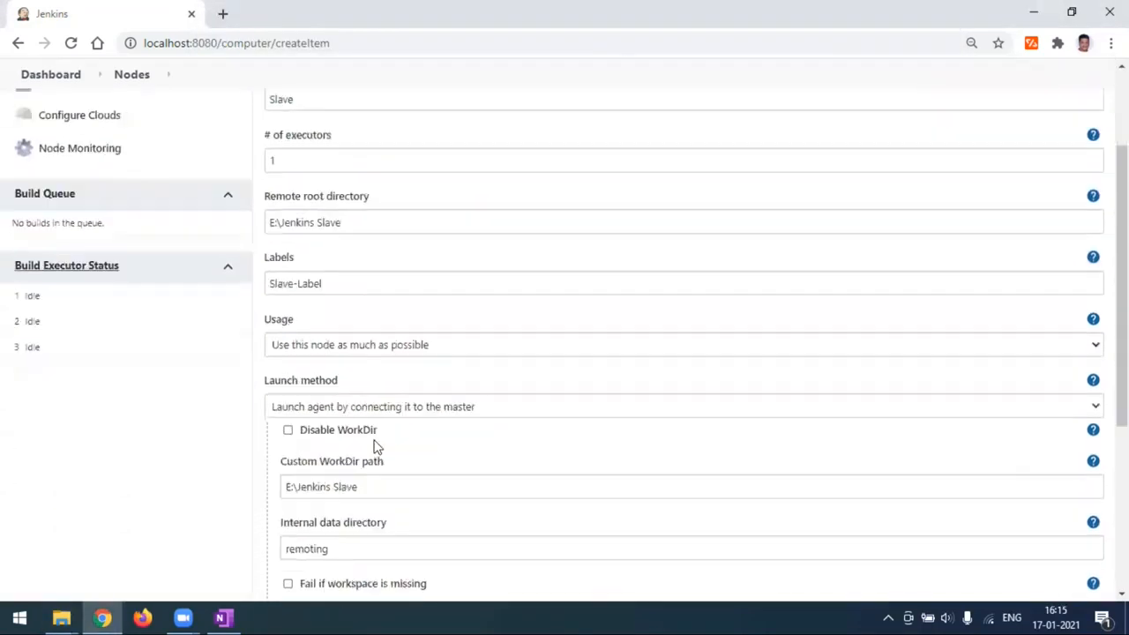
{"action": "left_click", "coordinate": [304, 525]}
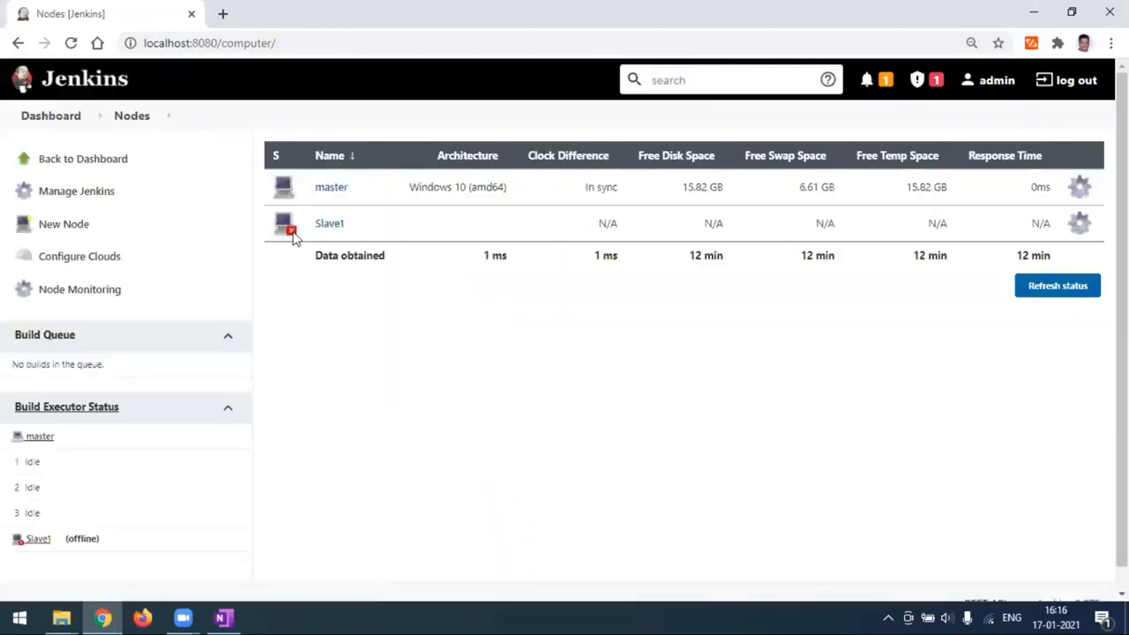
- View the Slave1 agent page, check the node's status in the node list, and reopen the agent page
{"action": "left_click", "coordinate": [327, 226]}
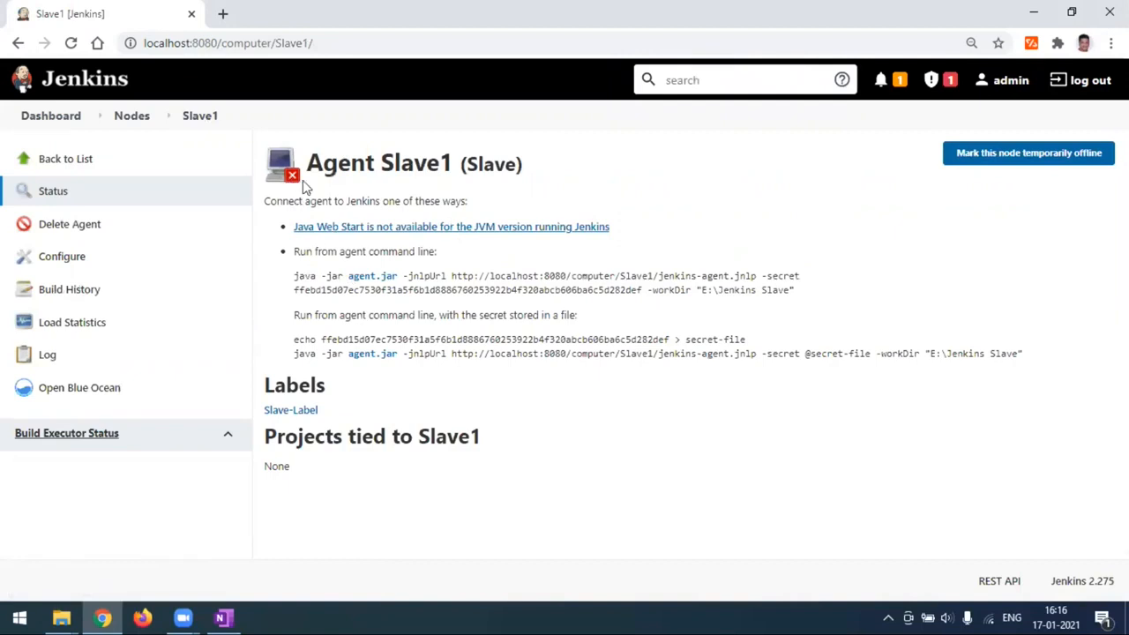
{"action": "left_click", "coordinate": [53, 163]}
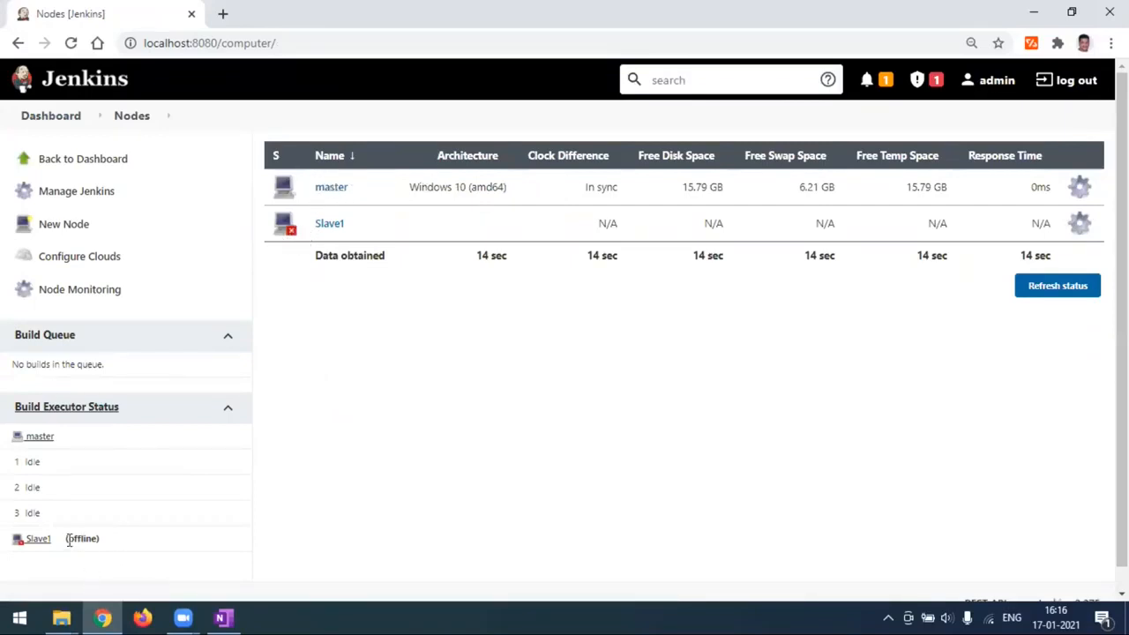
{"action": "left_click_drag", "start_coordinate": [68, 537], "coordinate": [107, 540]}
{"action": "left_click", "coordinate": [455, 409]}
{"action": "left_click", "coordinate": [335, 227]}
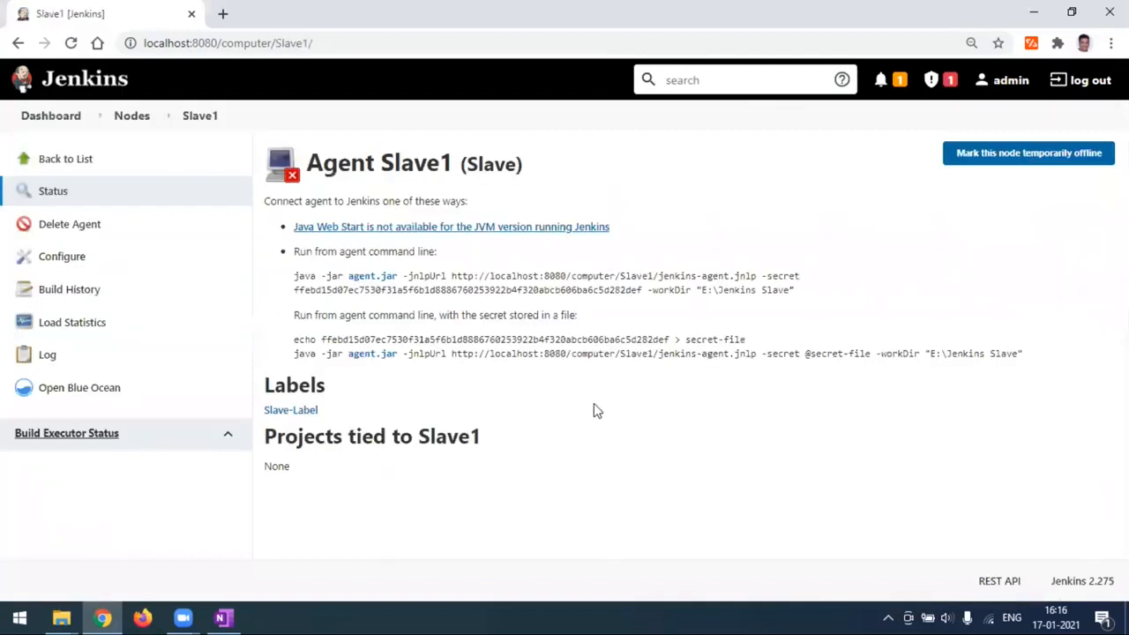
- Download and keep agent.jar from the Slave1 page, and copy it from Downloads into the E:\Jenkins Slave folder
{"action": "left_click", "coordinate": [372, 280]}
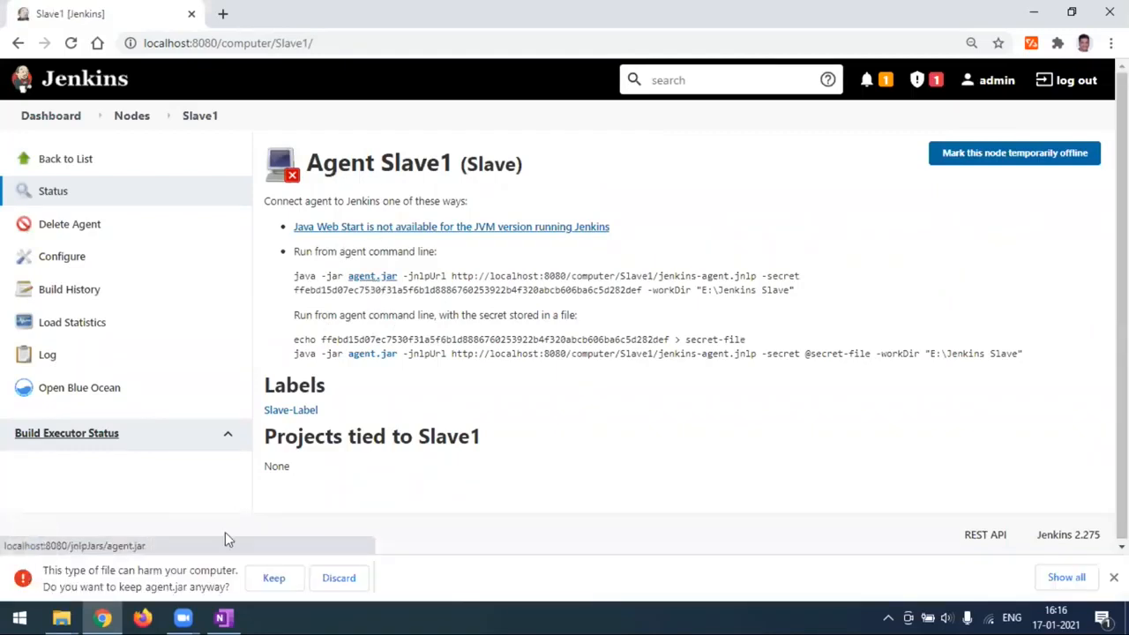
{"action": "left_click", "coordinate": [279, 580]}
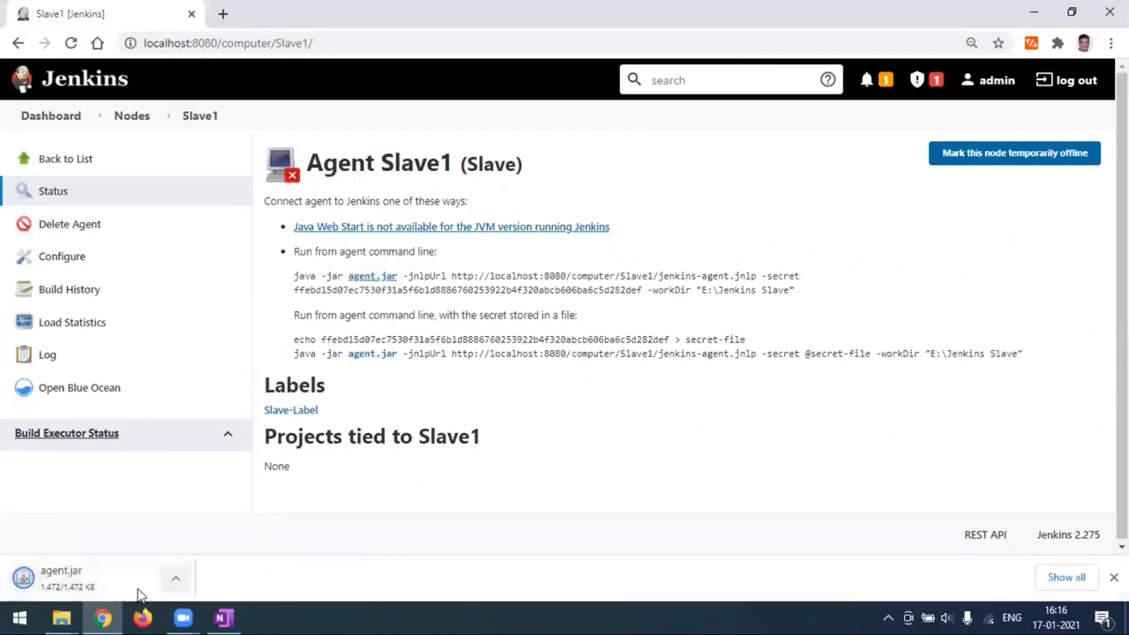
{"action": "left_click", "coordinate": [69, 617]}
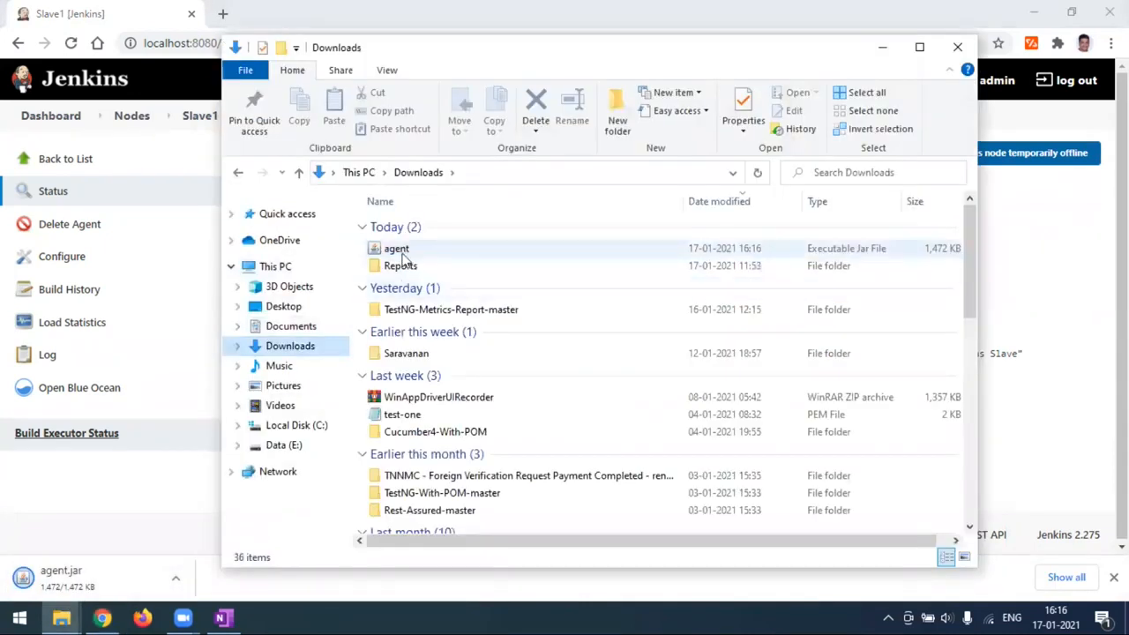
{"action": "left_click", "coordinate": [403, 253]}
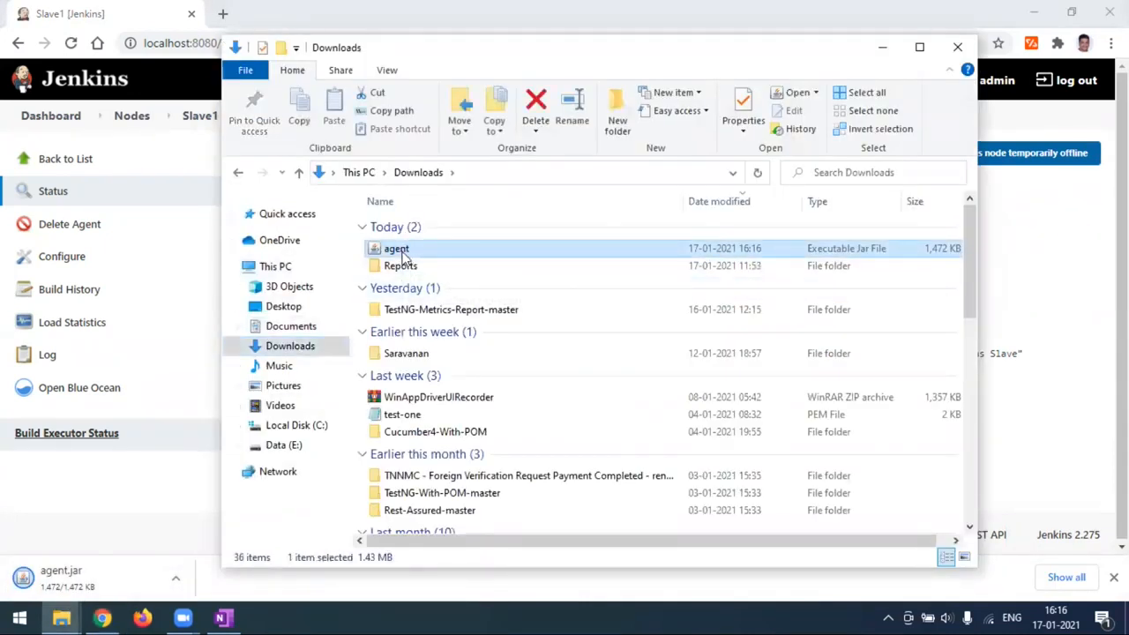
{"action": "left_click", "coordinate": [62, 618]}
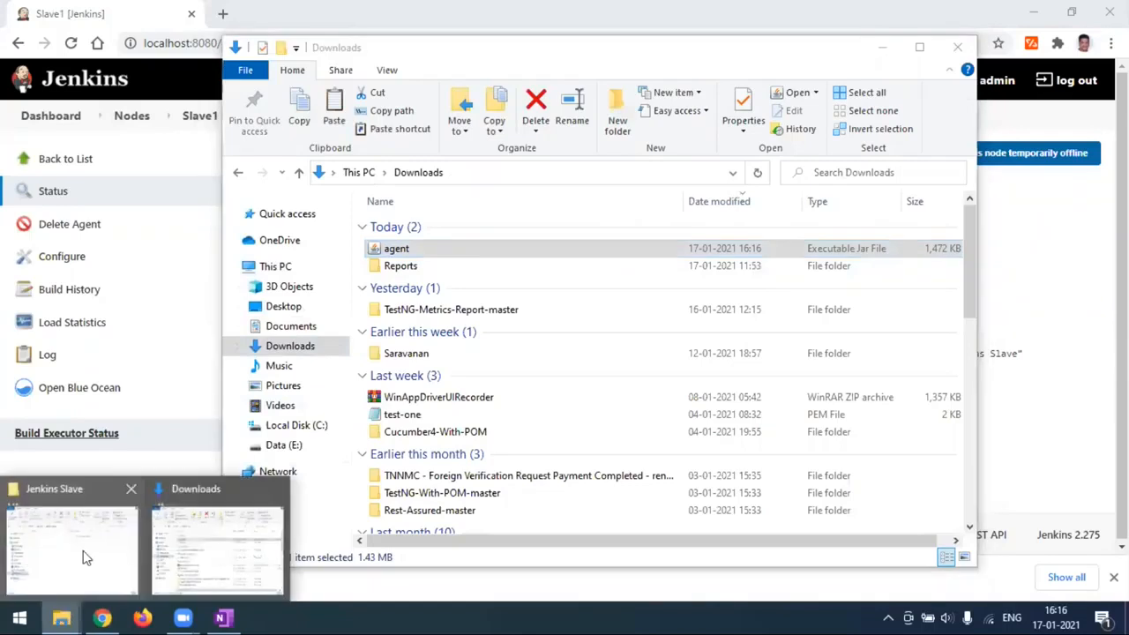
{"action": "left_click", "coordinate": [86, 557]}
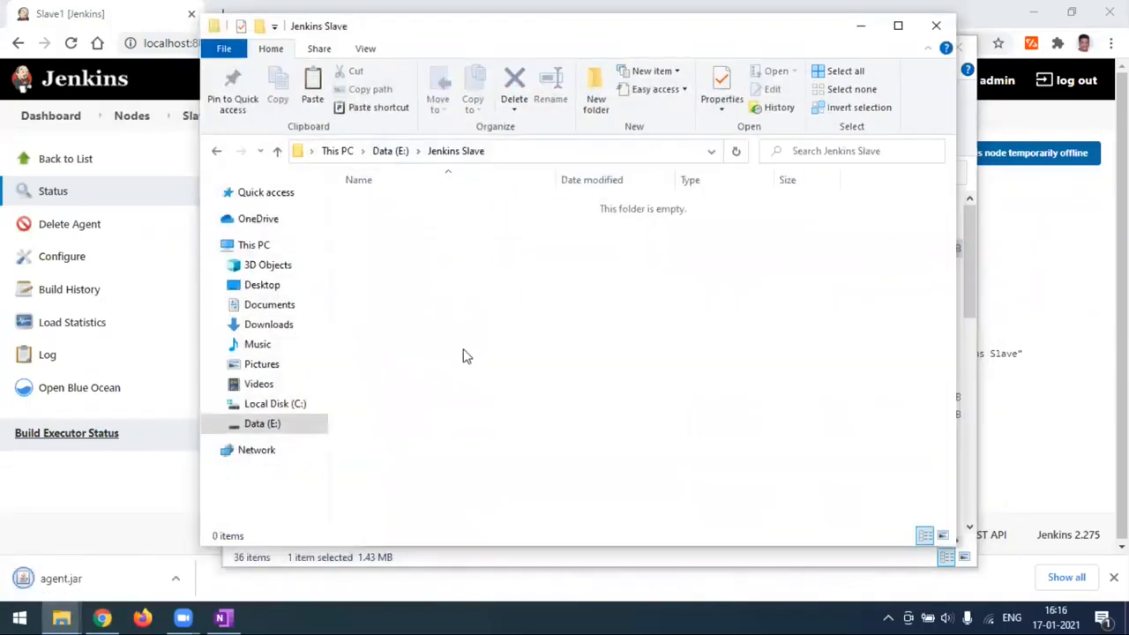
{"action": "key", "text": "ctrl+v"}
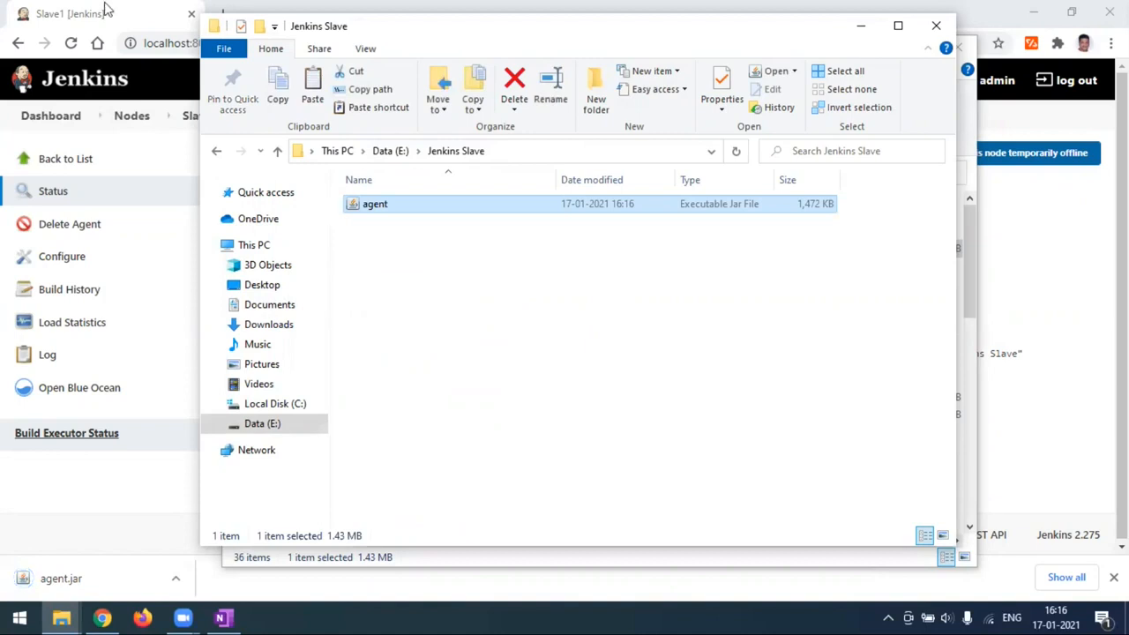
- Return to the Slave1 page in Chrome and copy the full agent command line that includes the inline secret
{"action": "left_click", "coordinate": [105, 9]}
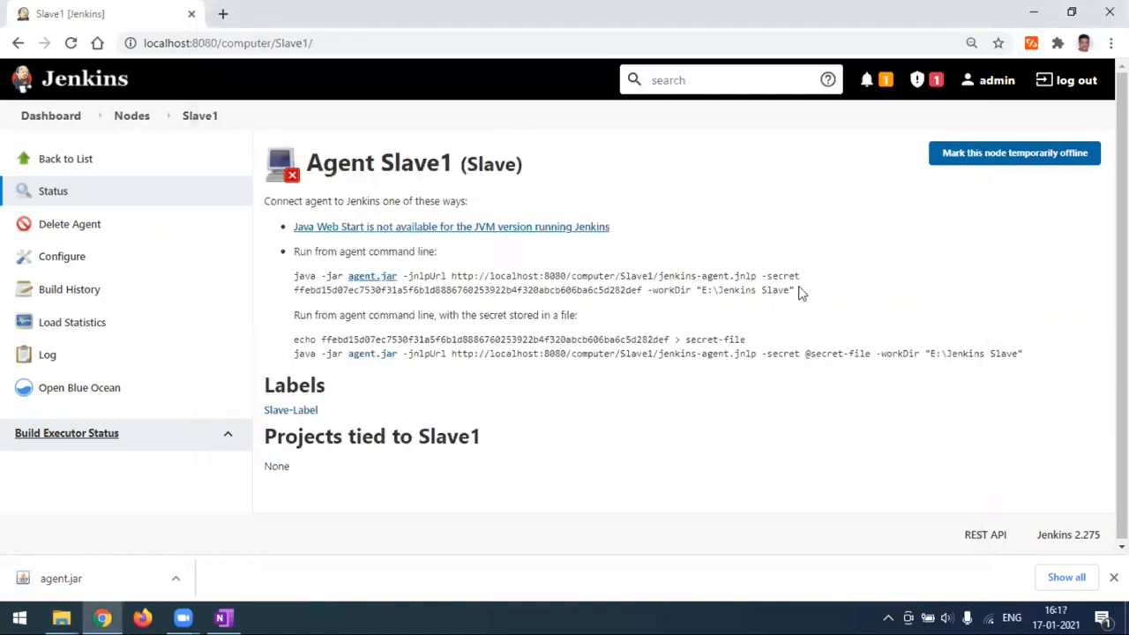
{"action": "left_click_drag", "start_coordinate": [798, 294], "coordinate": [295, 280]}
{"action": "key", "text": "ctrl+c"}
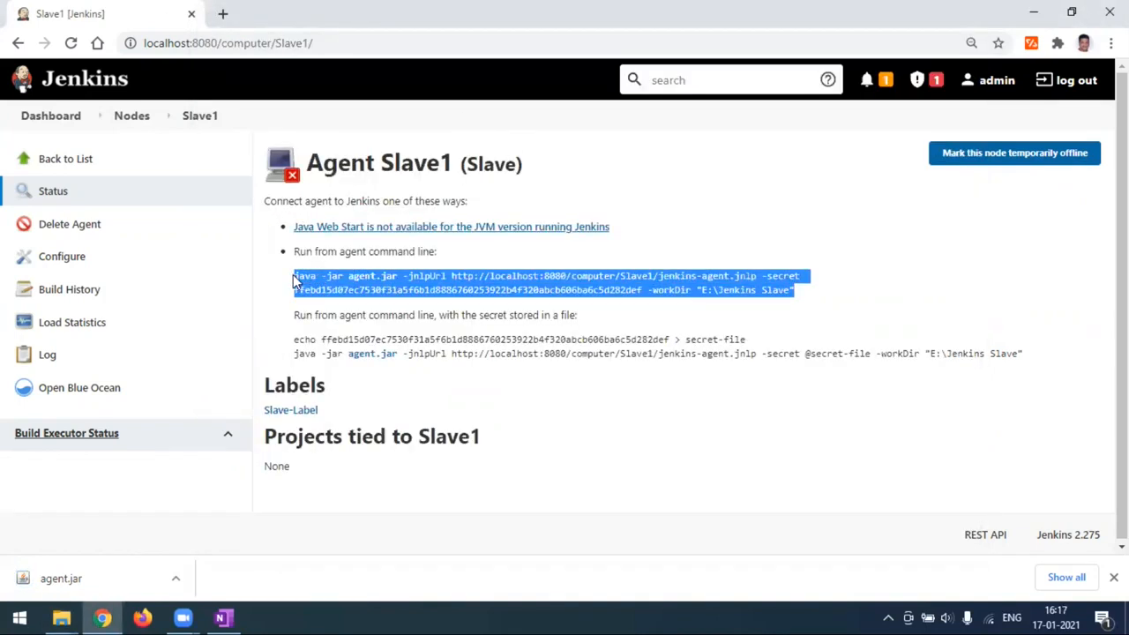
- Open a Command Prompt in the E:\Jenkins Slave folder and run the copied agent launch command containing the agent secret
{"action": "left_click", "coordinate": [61, 617]}
{"action": "left_click", "coordinate": [96, 569]}
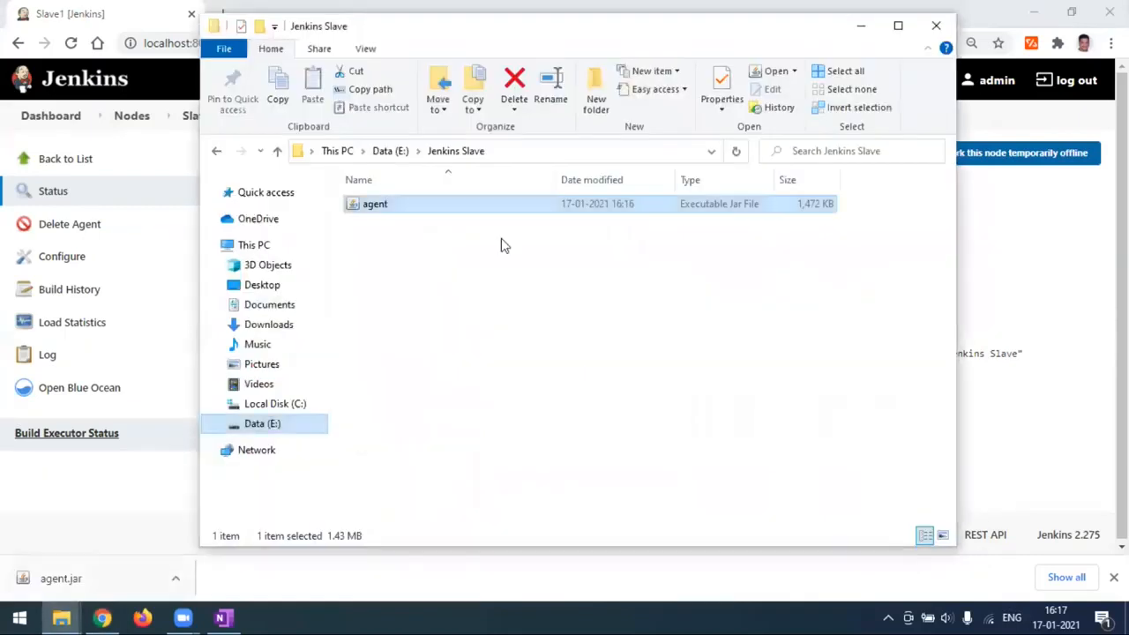
{"action": "left_click", "coordinate": [538, 151]}
{"action": "type", "text": "cmd"}
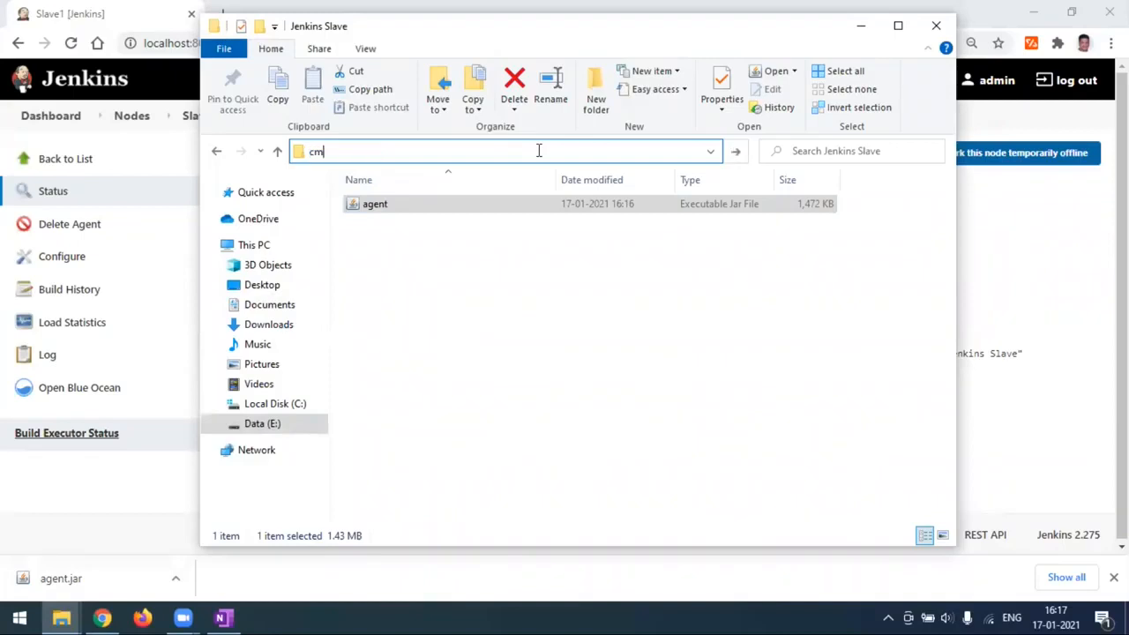
{"action": "key", "text": "Return"}
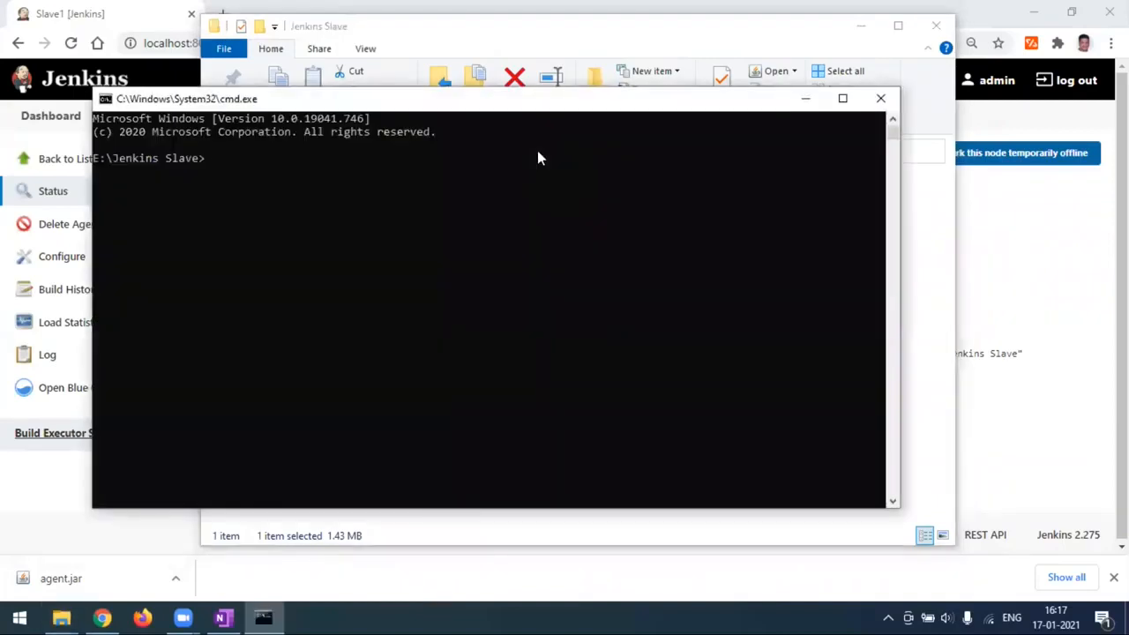
{"action": "key", "text": "ctrl+v"}
{"action": "key", "text": "Return"}
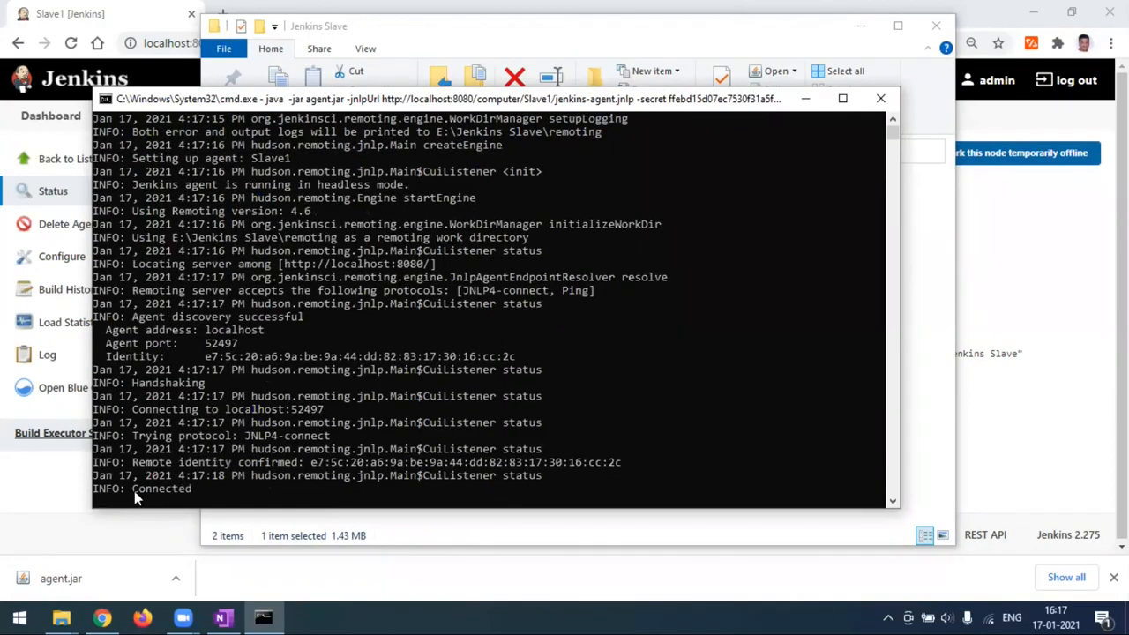
- Check the agent's startup log in the Command Prompt, and review the node list and executor status in Jenkins
{"action": "left_click_drag", "start_coordinate": [134, 316], "coordinate": [304, 319]}
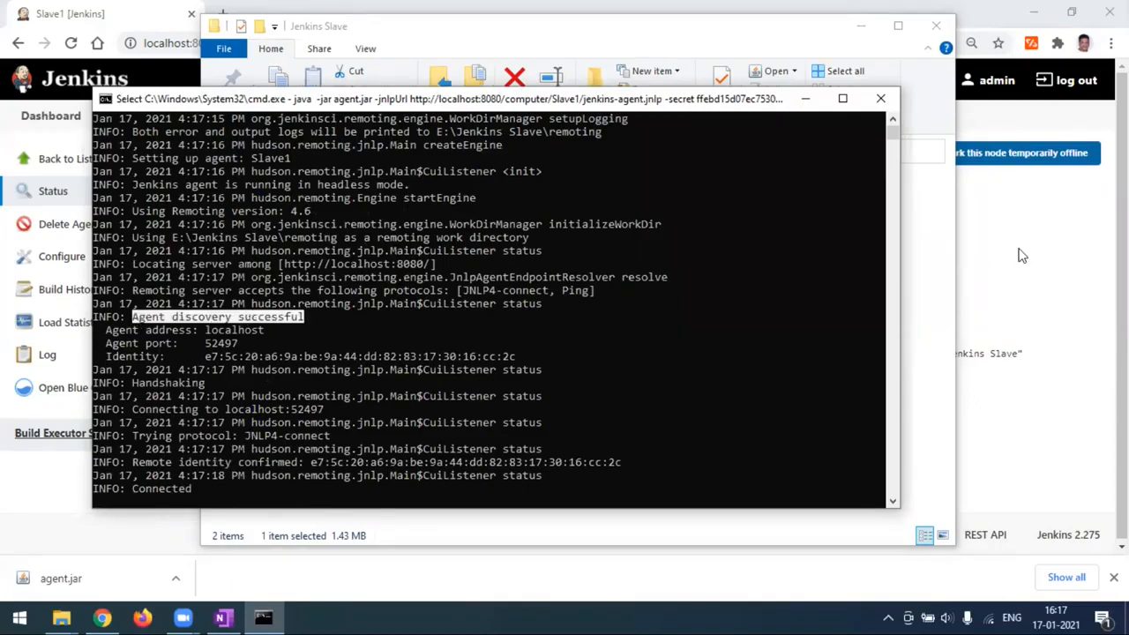
{"action": "left_click", "coordinate": [234, 356]}
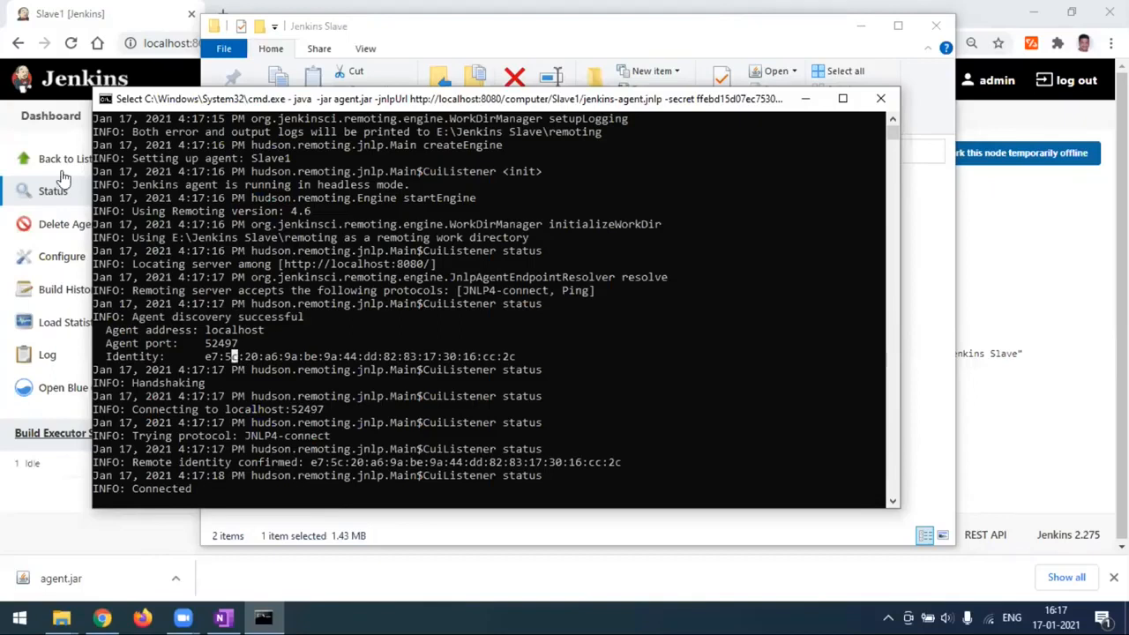
{"action": "left_click", "coordinate": [63, 175]}
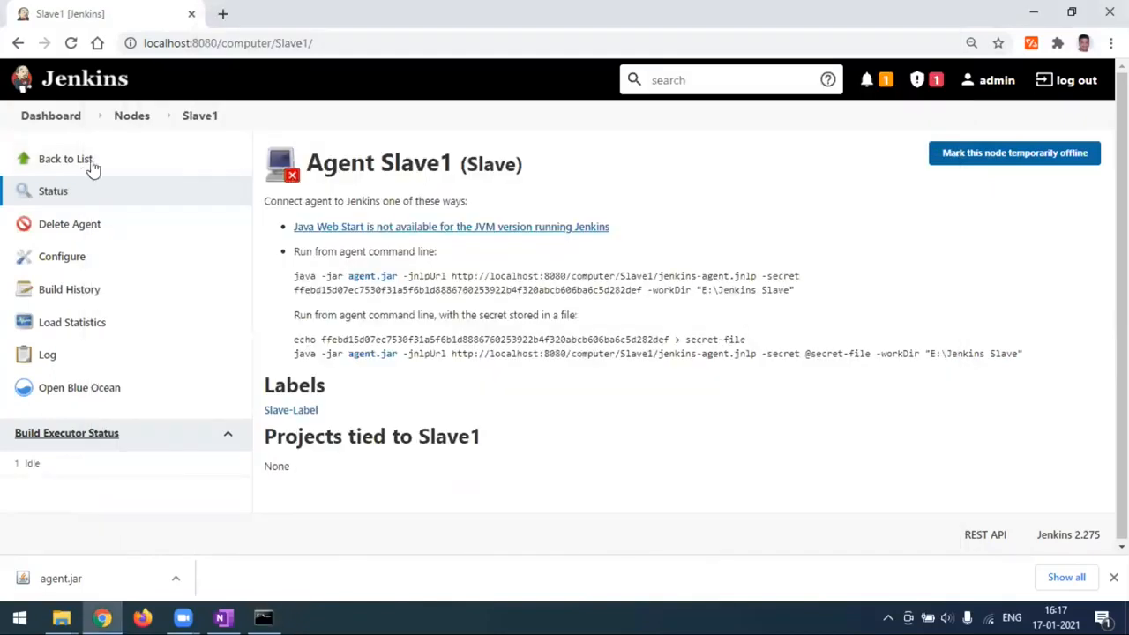
{"action": "left_click", "coordinate": [92, 162]}
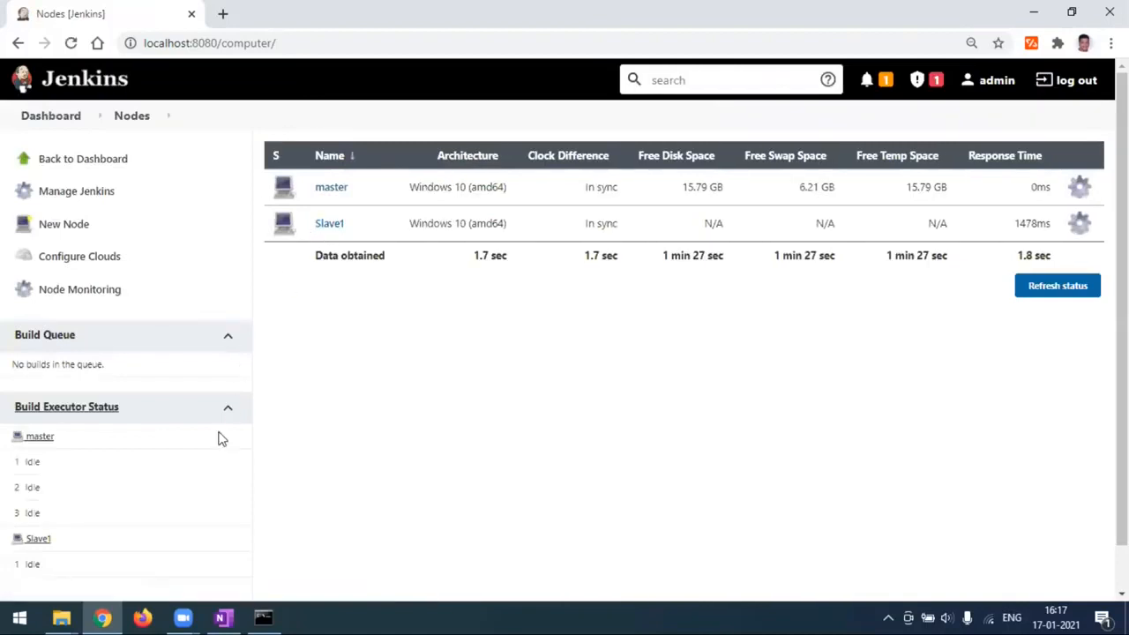
{"action": "scroll", "coordinate": [217, 438], "scroll_direction": "down", "scroll_amount": 2}
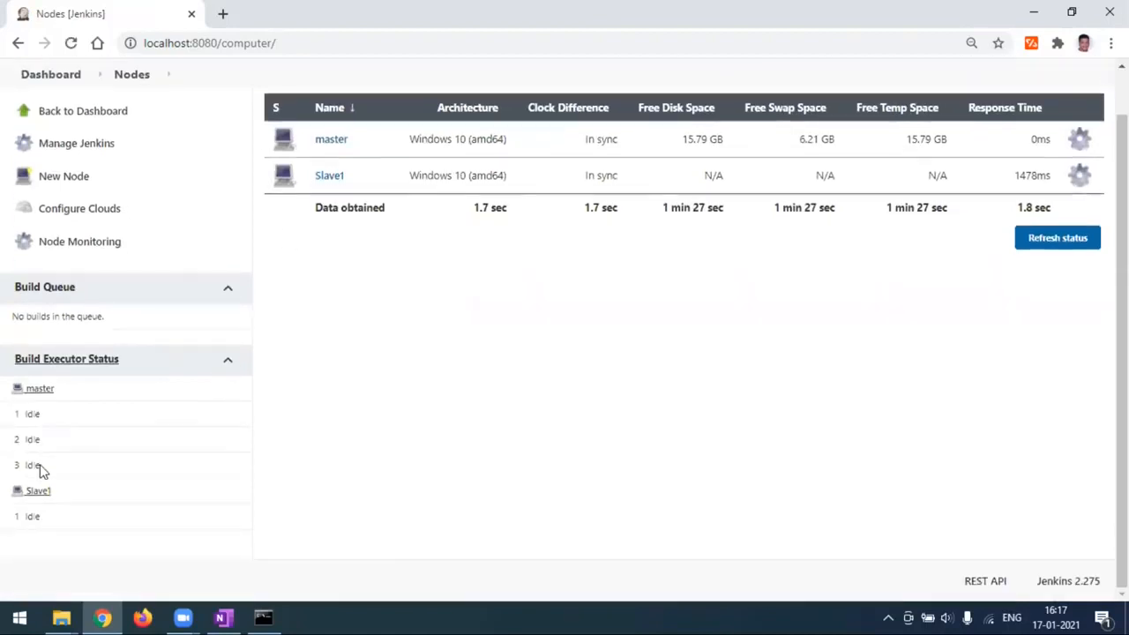
- Check Slave1's connection status on its agent page, and view the Command Prompt log again before minimizing it
{"action": "left_click", "coordinate": [328, 178]}
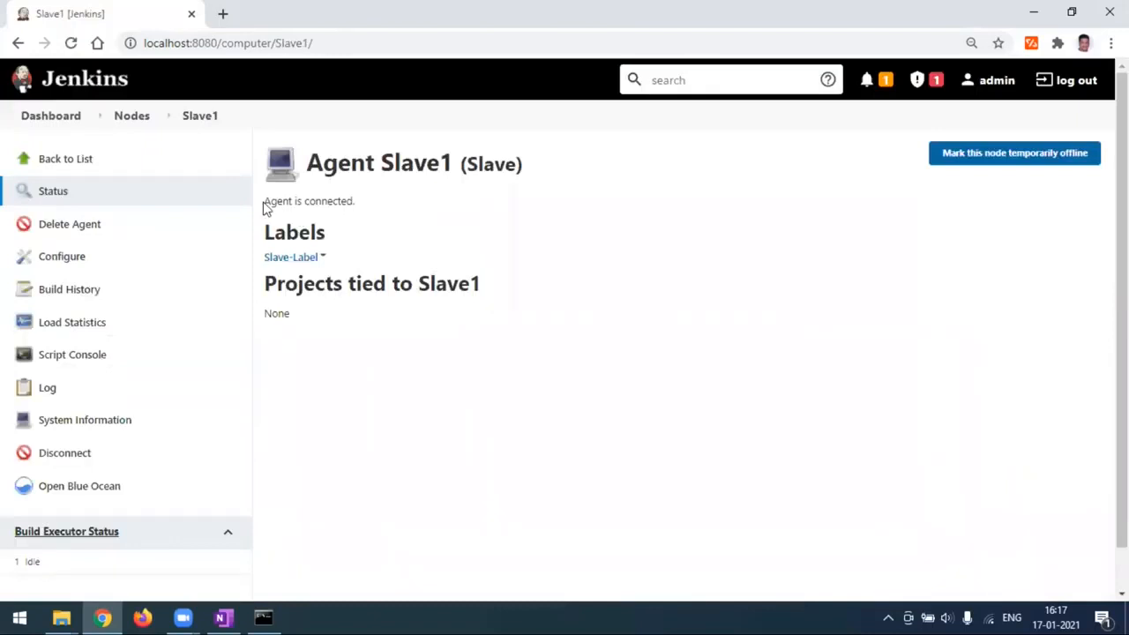
{"action": "left_click_drag", "start_coordinate": [263, 205], "coordinate": [361, 214]}
{"action": "left_click", "coordinate": [404, 216]}
{"action": "left_click", "coordinate": [263, 617]}
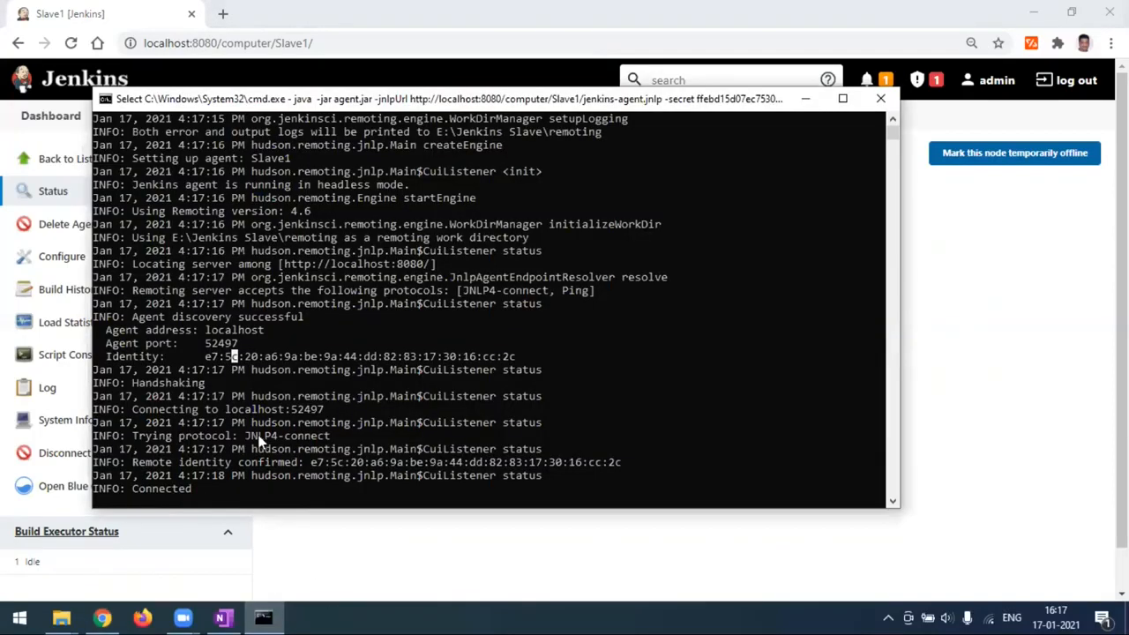
{"action": "left_click", "coordinate": [804, 99]}
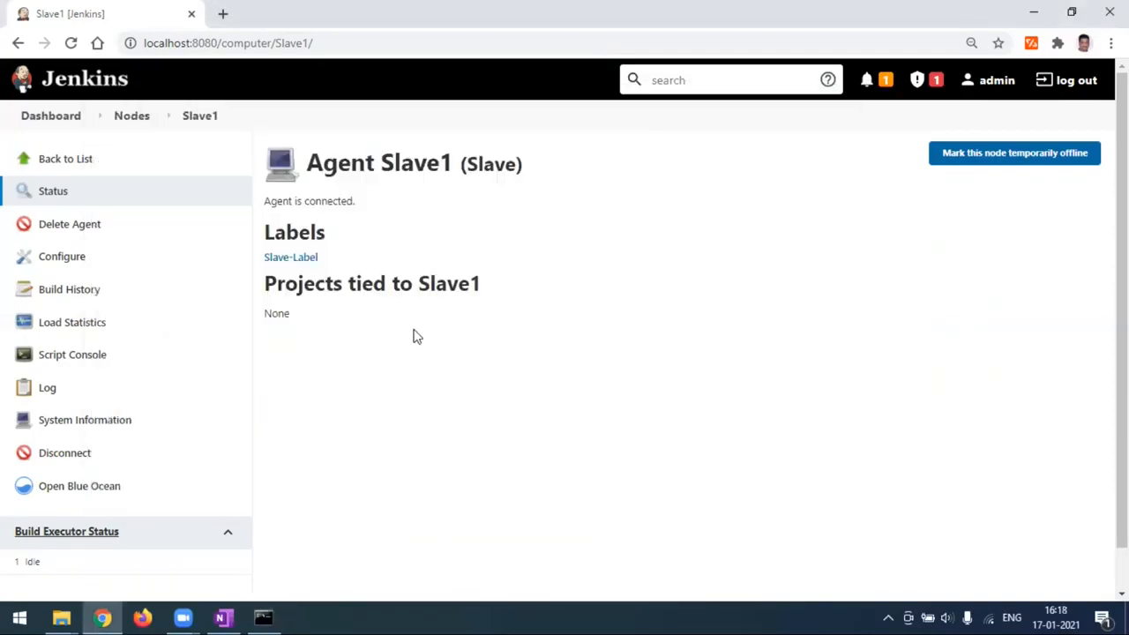
- Return to the Jenkins dashboard and open the Extent-Report job
{"action": "left_click", "coordinate": [59, 165]}
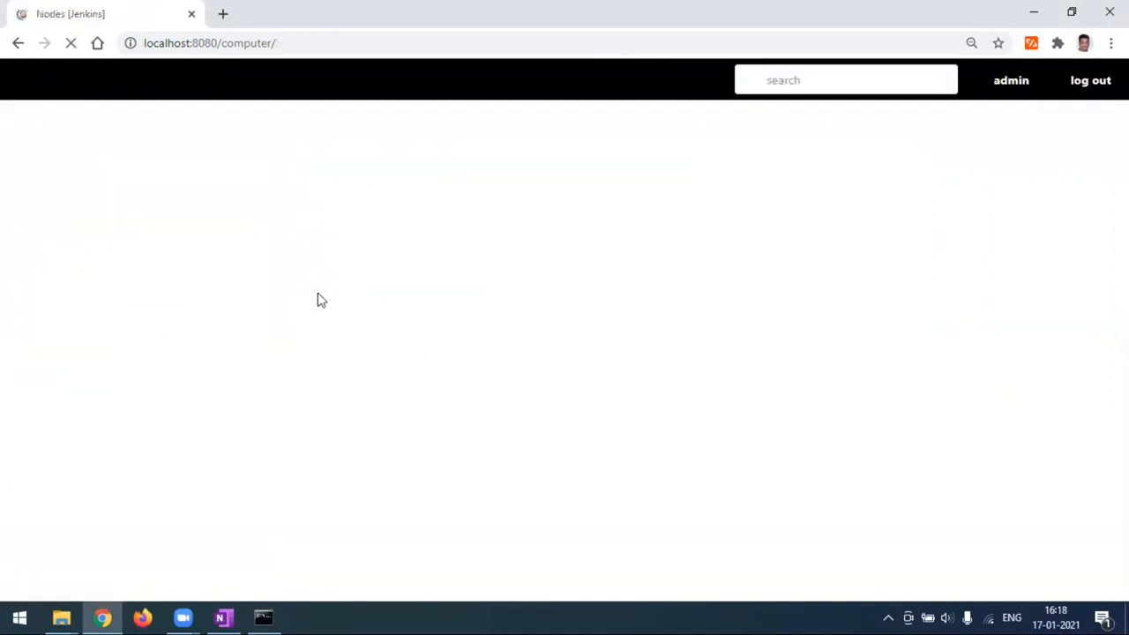
{"action": "left_click", "coordinate": [58, 118]}
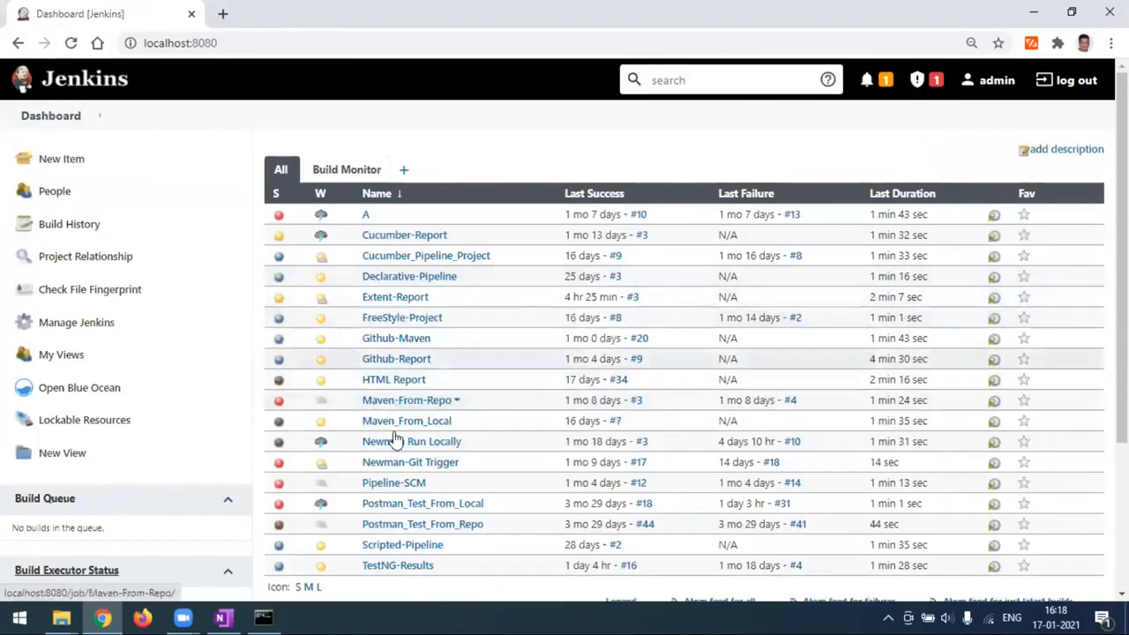
{"action": "left_click", "coordinate": [396, 298]}
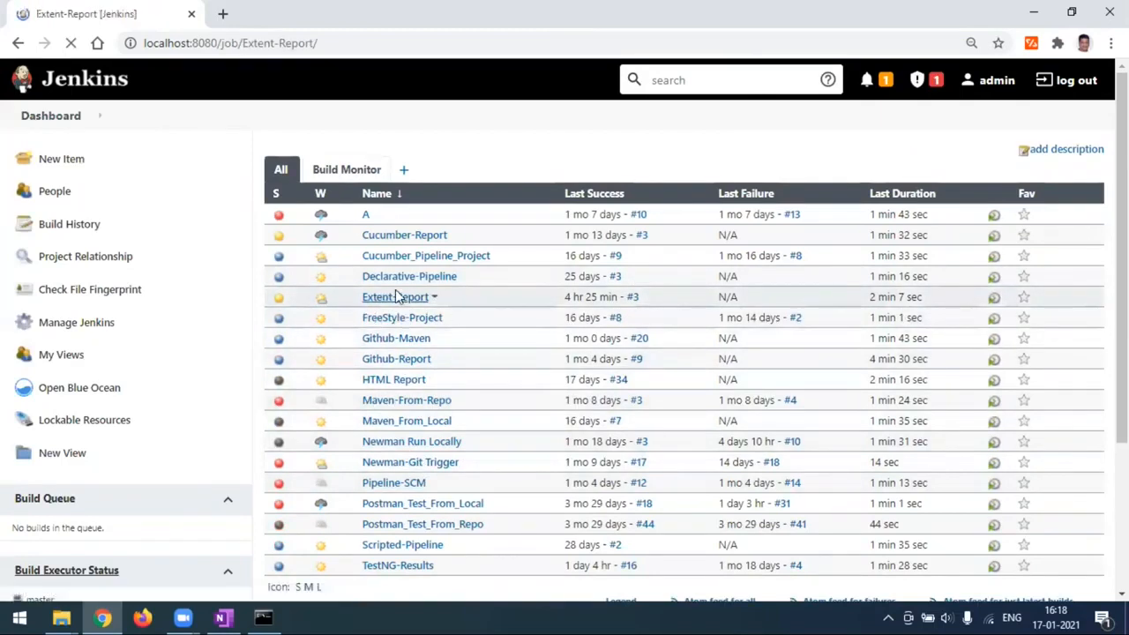
- Open the Extent-Report job's configuration and enable restricting where this project can be run
{"action": "left_click", "coordinate": [61, 328]}
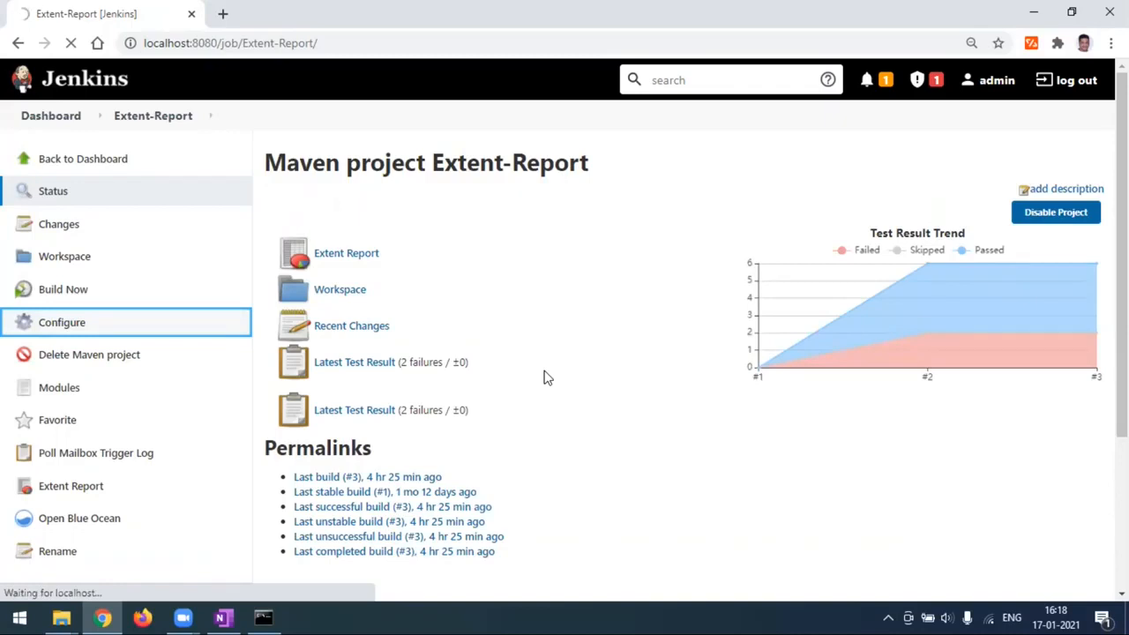
{"action": "scroll", "coordinate": [543, 378], "scroll_direction": "up", "scroll_amount": 3}
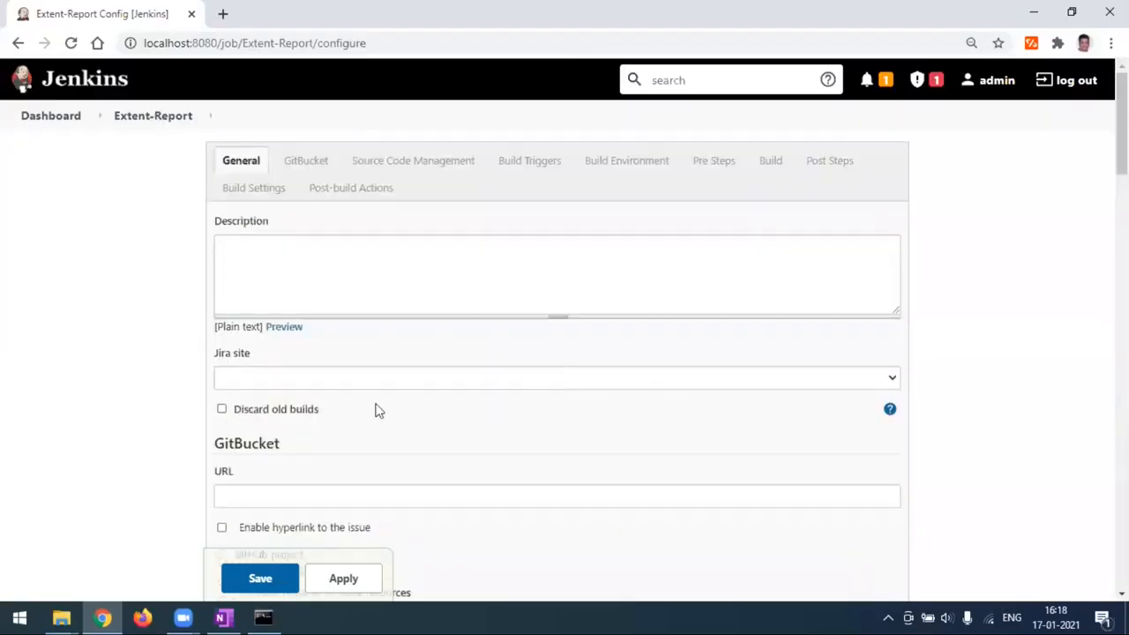
{"action": "scroll", "coordinate": [375, 408], "scroll_direction": "down", "scroll_amount": 3}
{"action": "scroll", "coordinate": [330, 410], "scroll_direction": "down", "scroll_amount": 1}
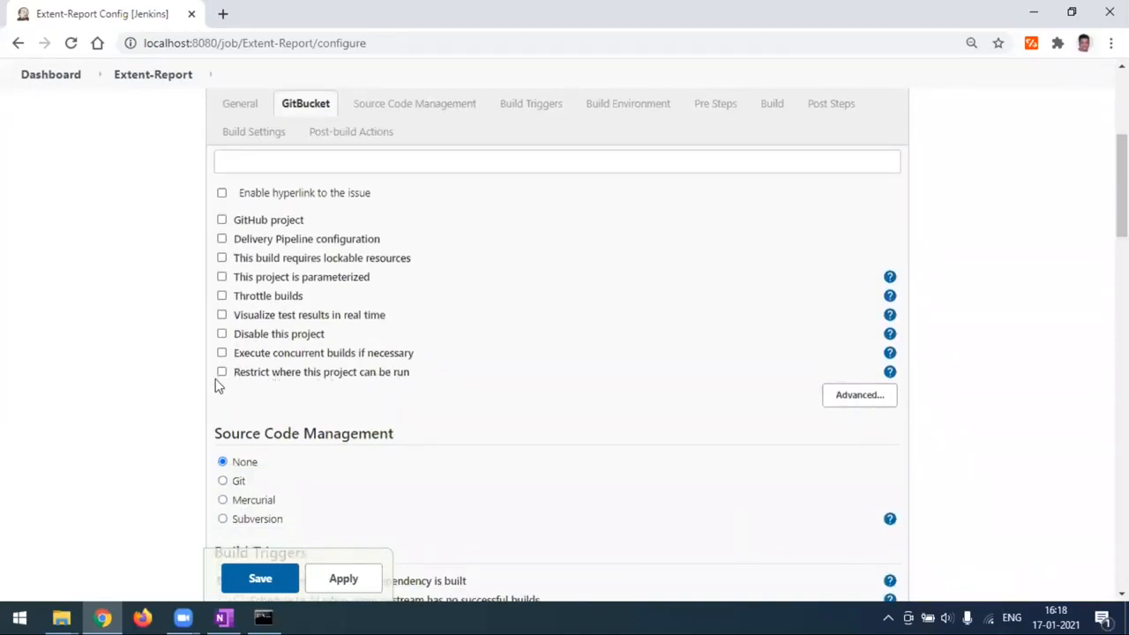
{"action": "left_click", "coordinate": [222, 374]}
{"action": "scroll", "coordinate": [222, 373], "scroll_direction": "down", "scroll_amount": 2}
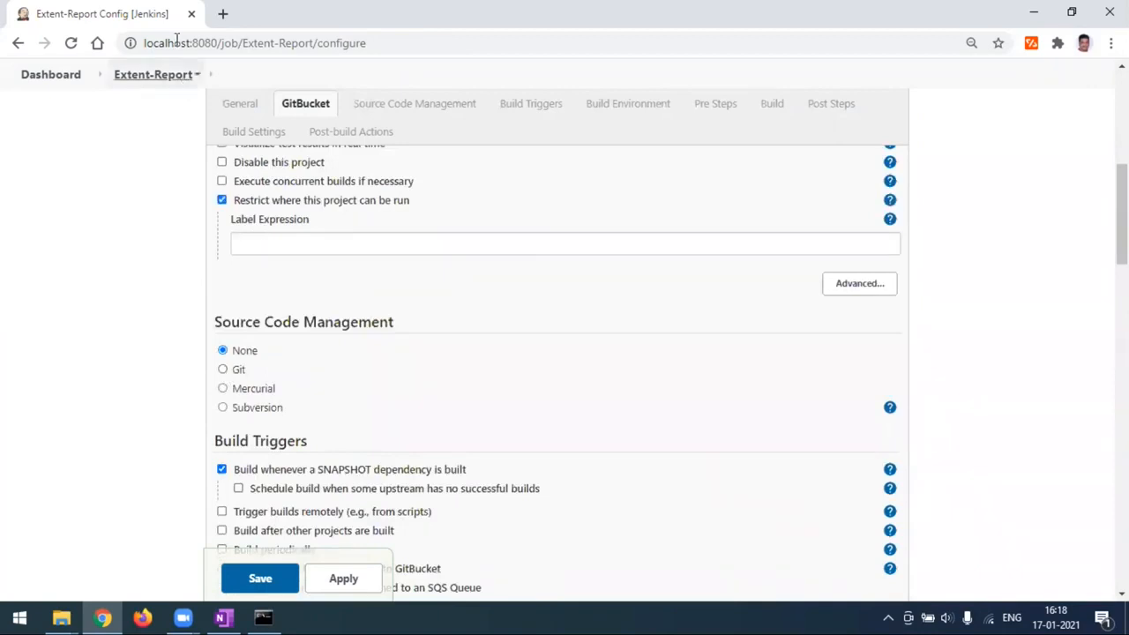
- Duplicate the job configuration tab, load the Jenkins dashboard in the copy, and return to the original tab
{"action": "right_click", "coordinate": [162, 14]}
{"action": "left_click", "coordinate": [202, 119]}
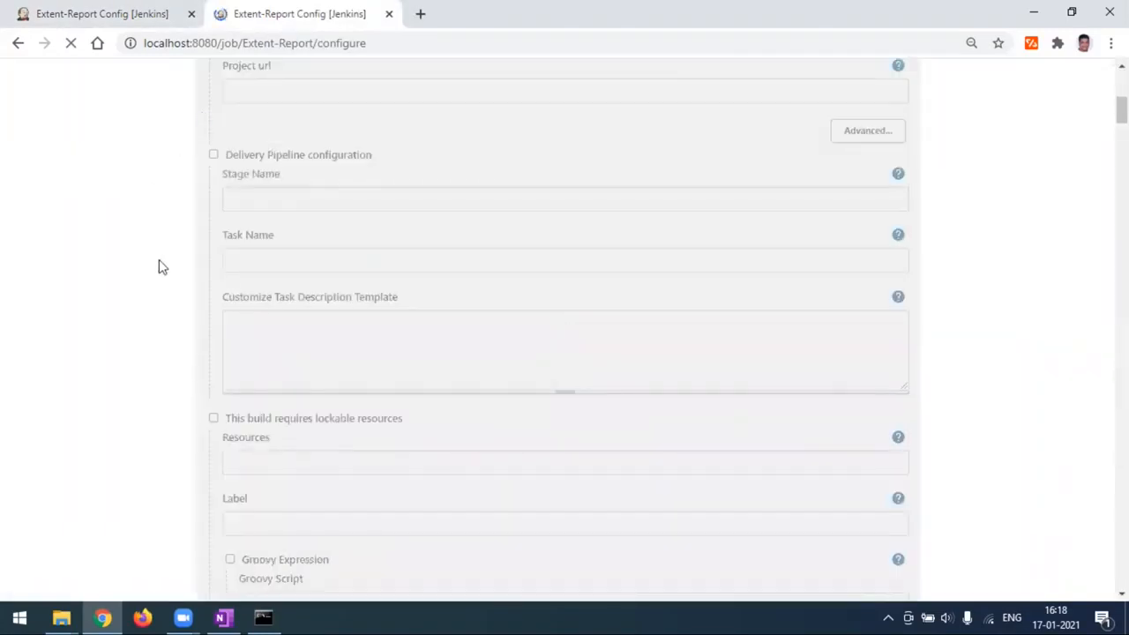
{"action": "scroll", "coordinate": [162, 267], "scroll_direction": "up", "scroll_amount": 4}
{"action": "scroll", "coordinate": [160, 265], "scroll_direction": "up", "scroll_amount": 3}
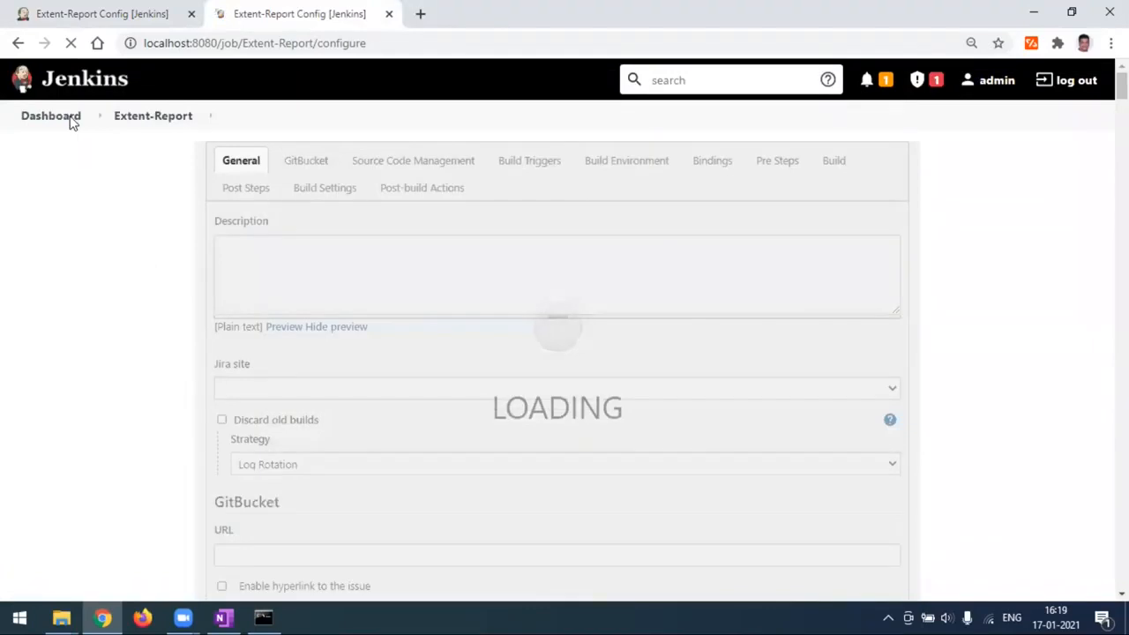
{"action": "left_click", "coordinate": [138, 10]}
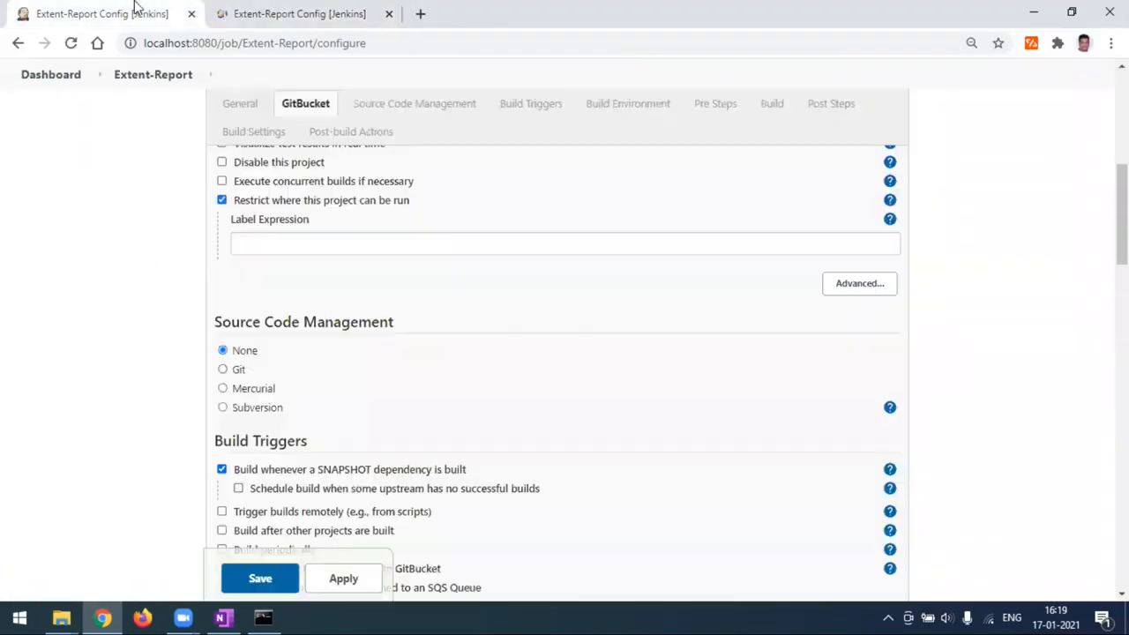
- Try the suggested Slave-Label as the job's label expression
{"action": "left_click", "coordinate": [261, 246]}
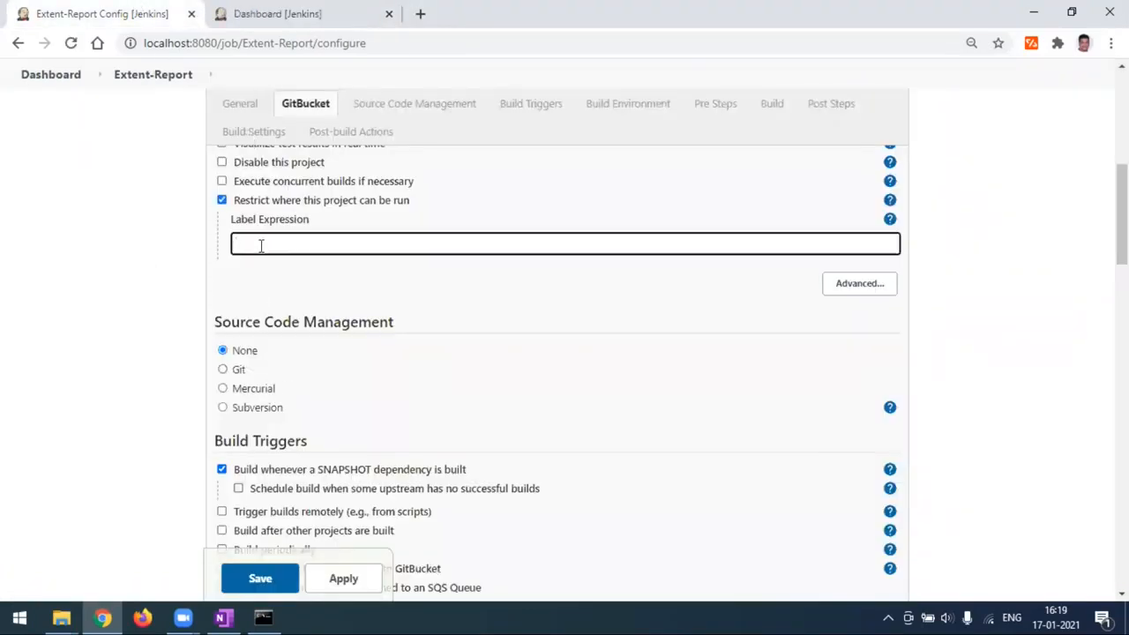
{"action": "type", "text": "Sla"}
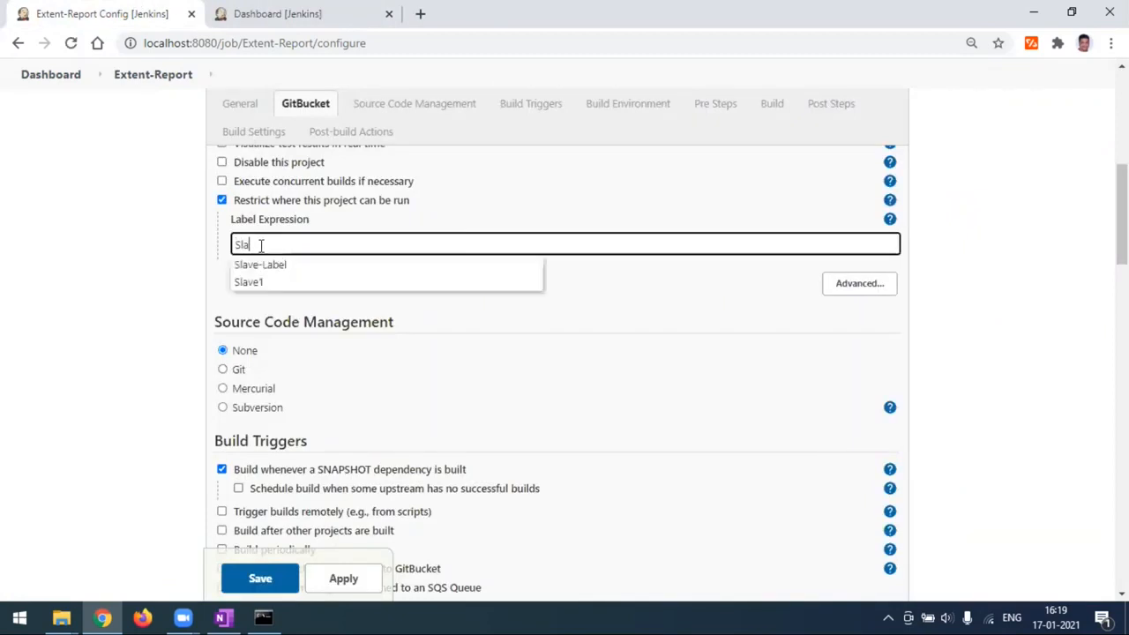
{"action": "type", "text": "v"}
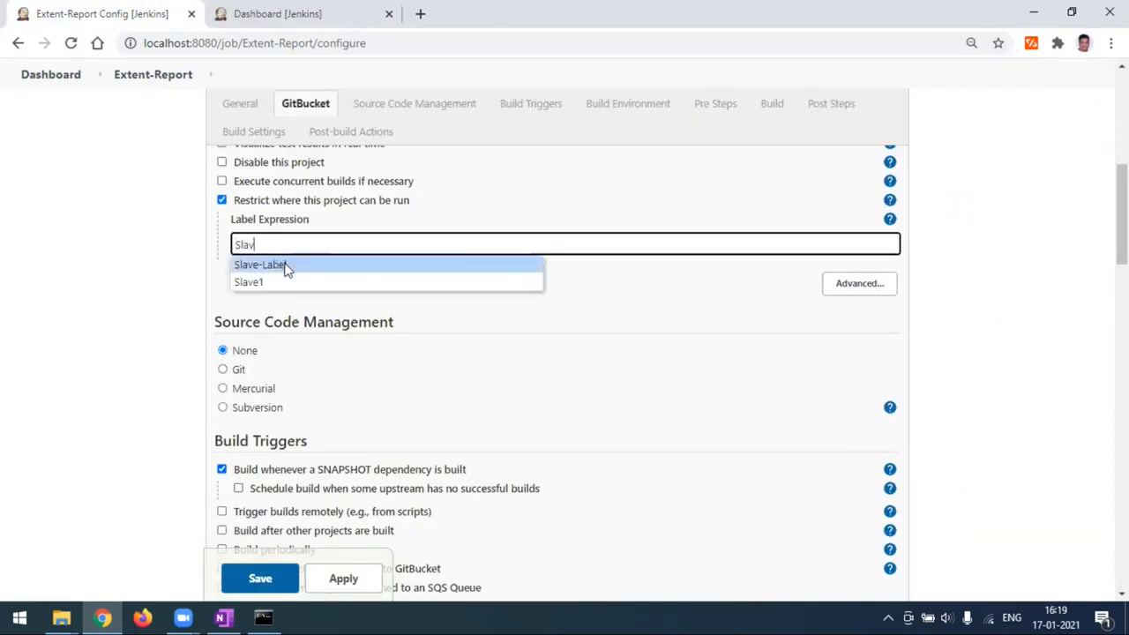
{"action": "left_click", "coordinate": [283, 262]}
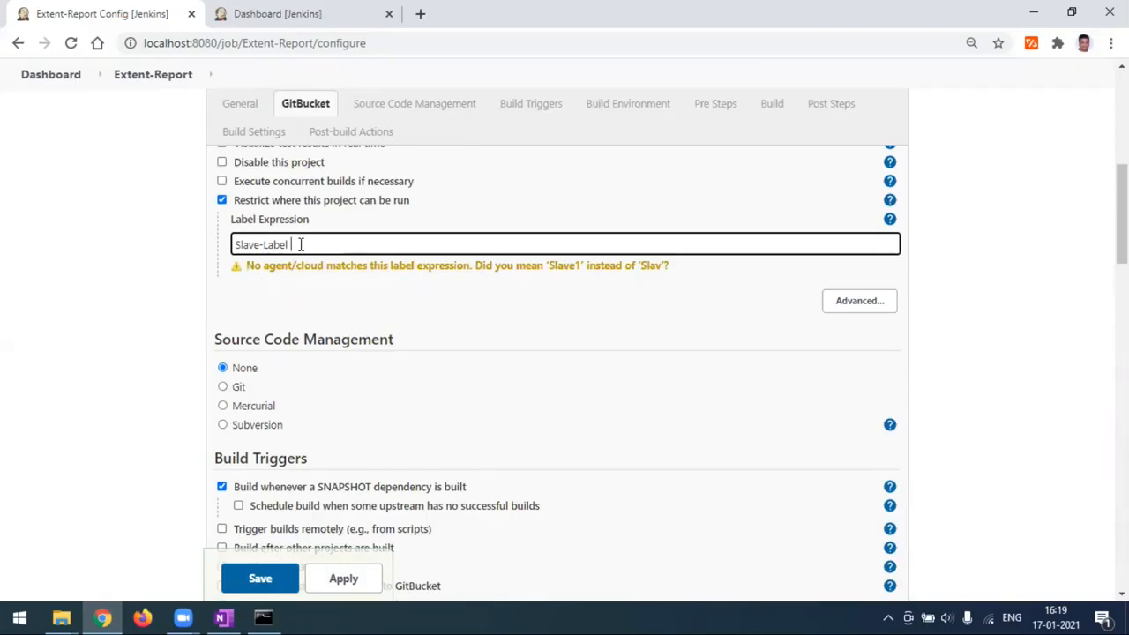
- Try Slave1 as the label expression in place of Slave-Label, and erase the end of it again
{"action": "key", "text": "BackSpace"}
{"action": "key", "text": "BackSpace"}
{"action": "key", "text": "BackSpace"}
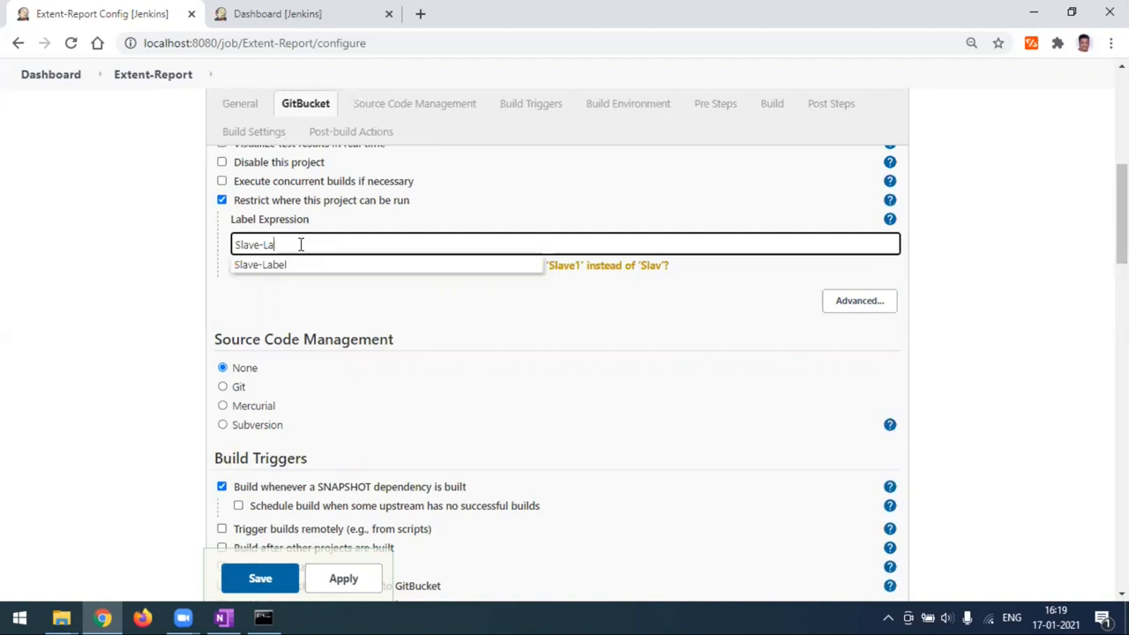
{"action": "key", "text": "BackSpace"}
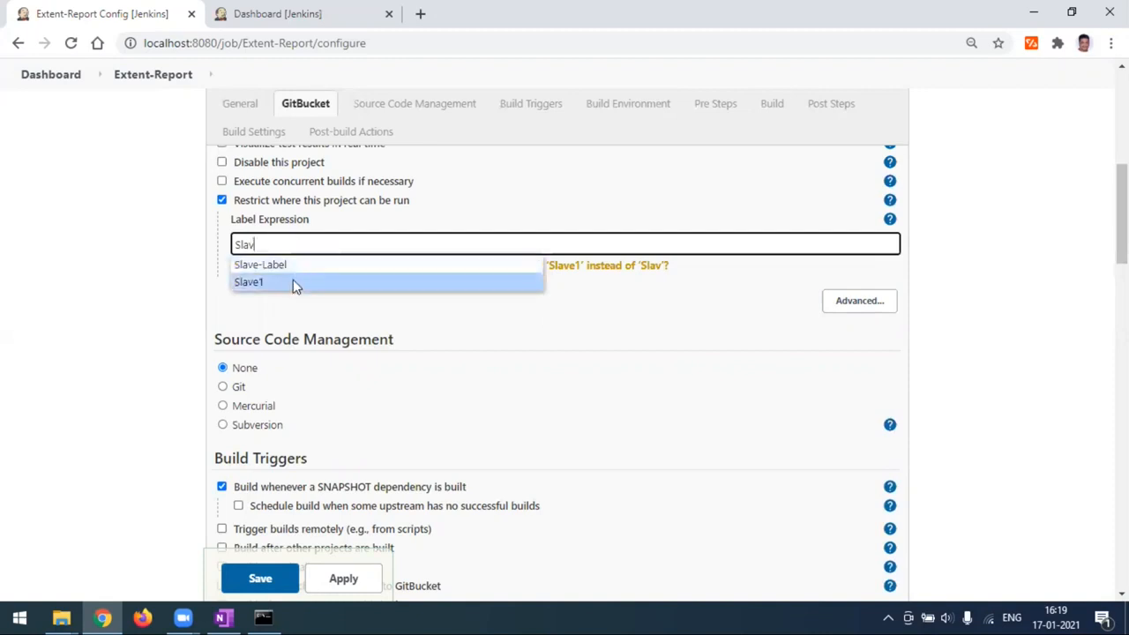
{"action": "left_click", "coordinate": [292, 282]}
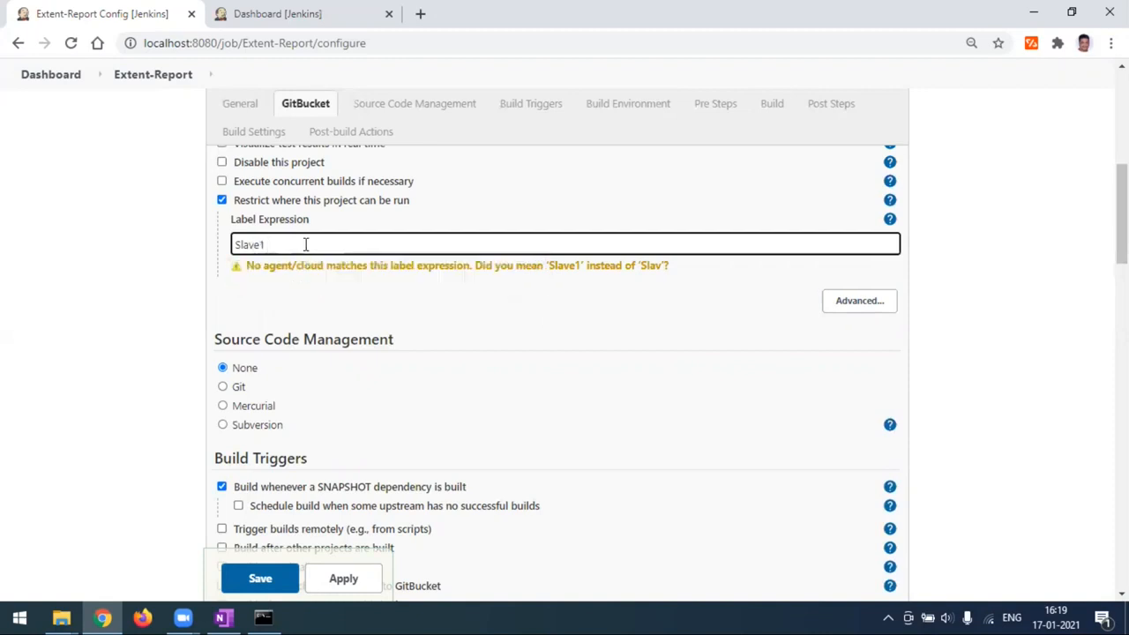
{"action": "left_click", "coordinate": [305, 296]}
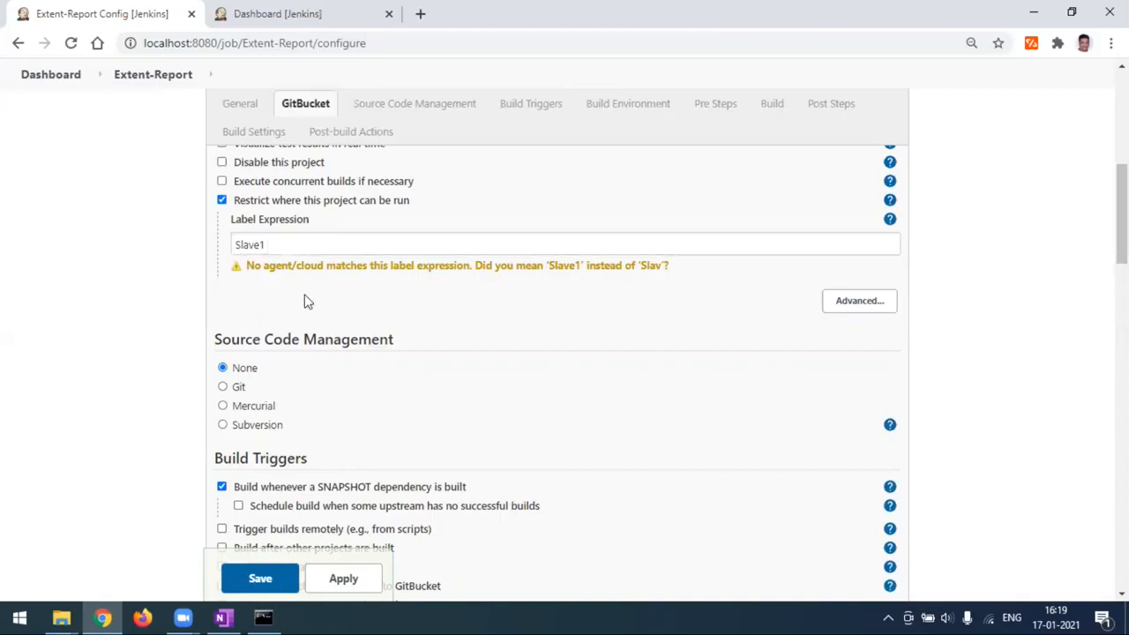
{"action": "left_click", "coordinate": [299, 251]}
{"action": "key", "text": "BackSpace"}
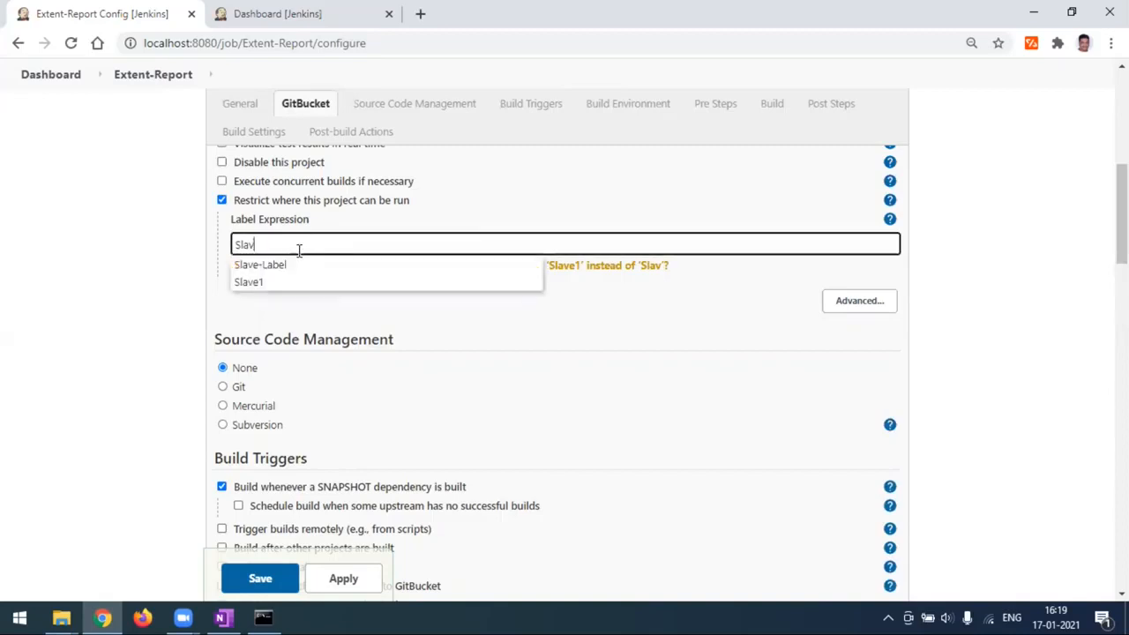
- Check which label is assigned to Slave1 on its agent page, and return to the Extent-Report configuration
{"action": "left_click", "coordinate": [344, 15]}
{"action": "scroll", "coordinate": [92, 496], "scroll_direction": "down", "scroll_amount": 3}
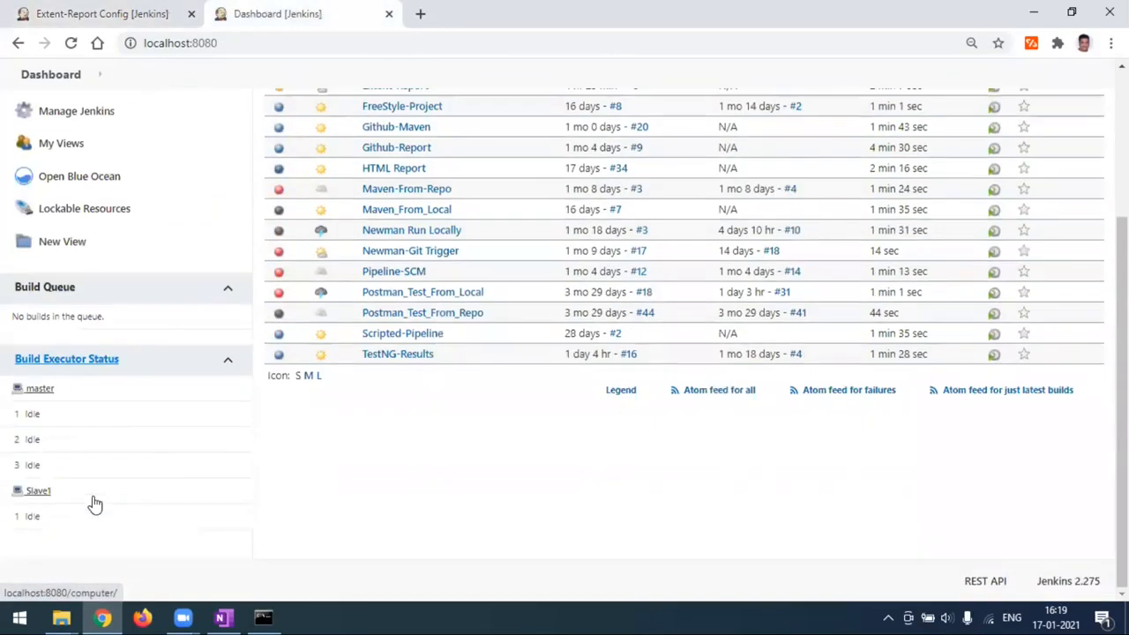
{"action": "left_click", "coordinate": [38, 492]}
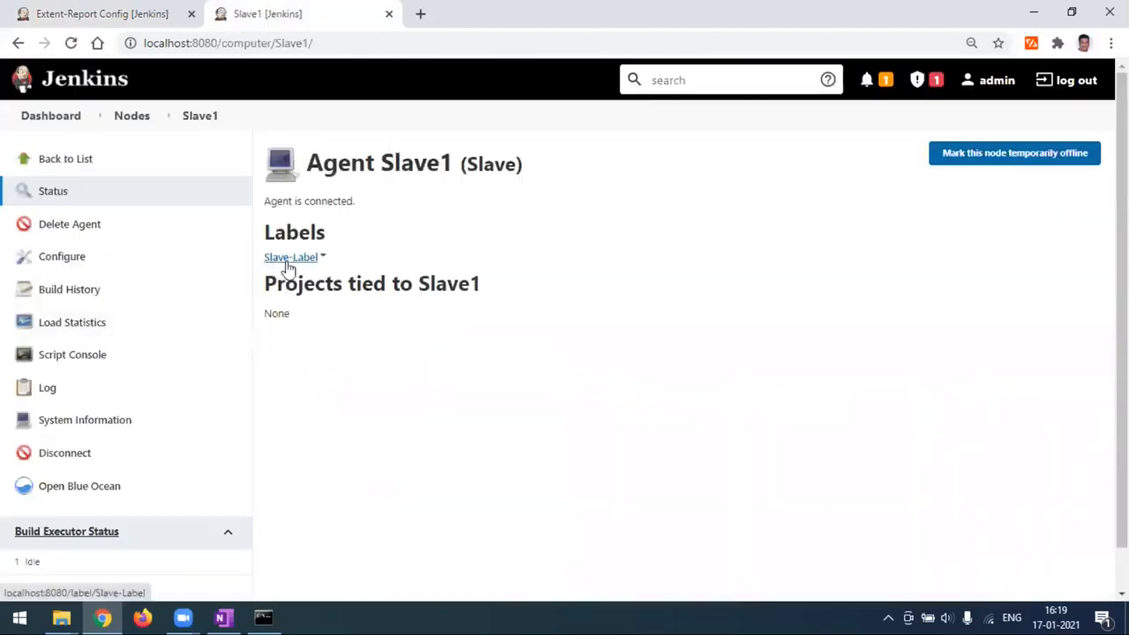
{"action": "left_click", "coordinate": [146, 17]}
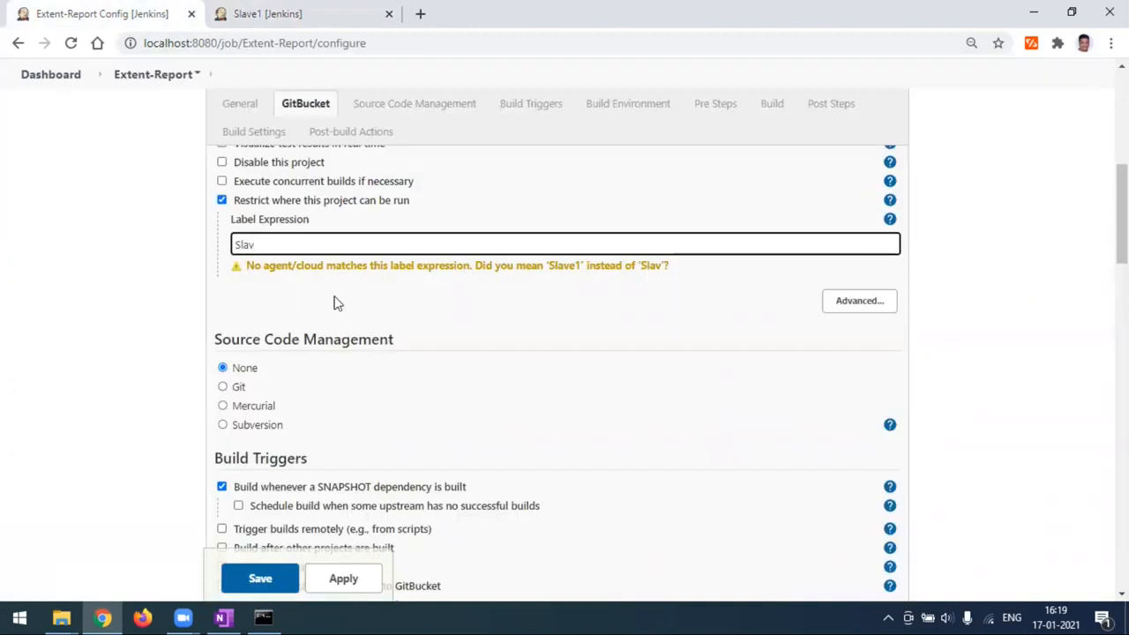
- Set the job's label expression to Slave-Label and have Jenkins validate it
{"action": "key", "text": "BackSpace"}
{"action": "key", "text": "BackSpace"}
{"action": "type", "text": "ave"}
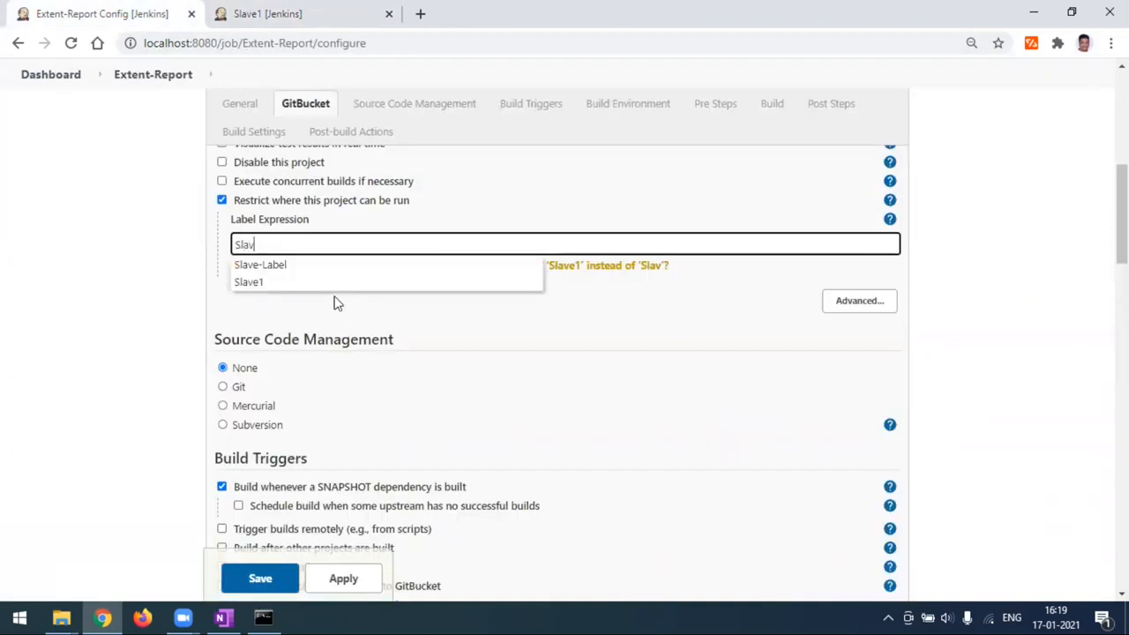
{"action": "left_click", "coordinate": [292, 269]}
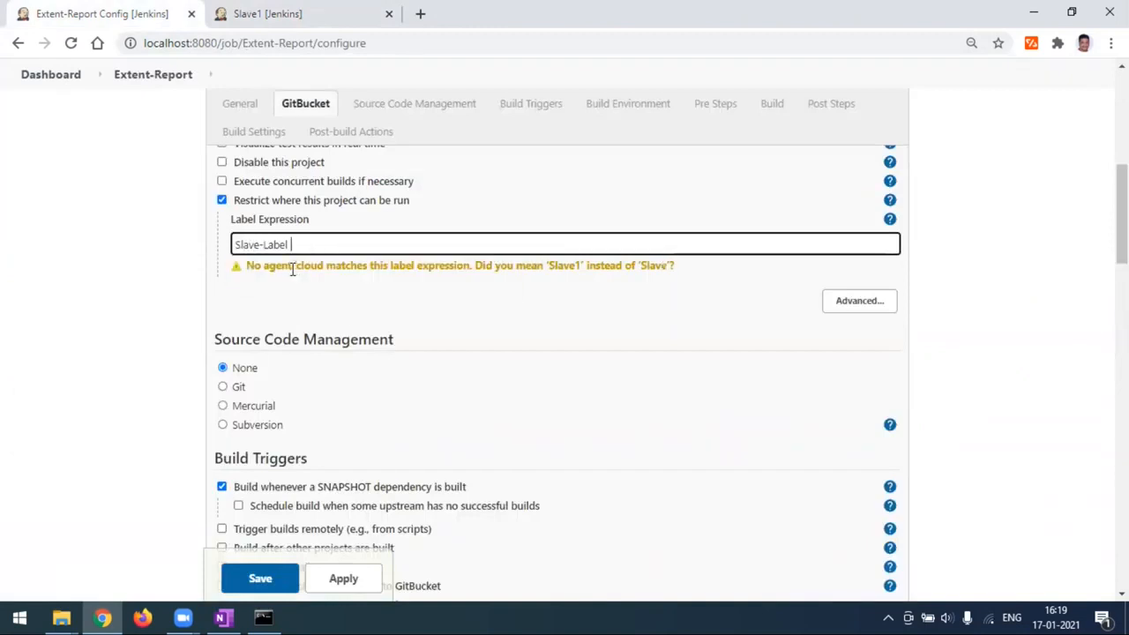
{"action": "left_click", "coordinate": [434, 315]}
{"action": "left_click", "coordinate": [416, 253]}
{"action": "key", "text": "Tab"}
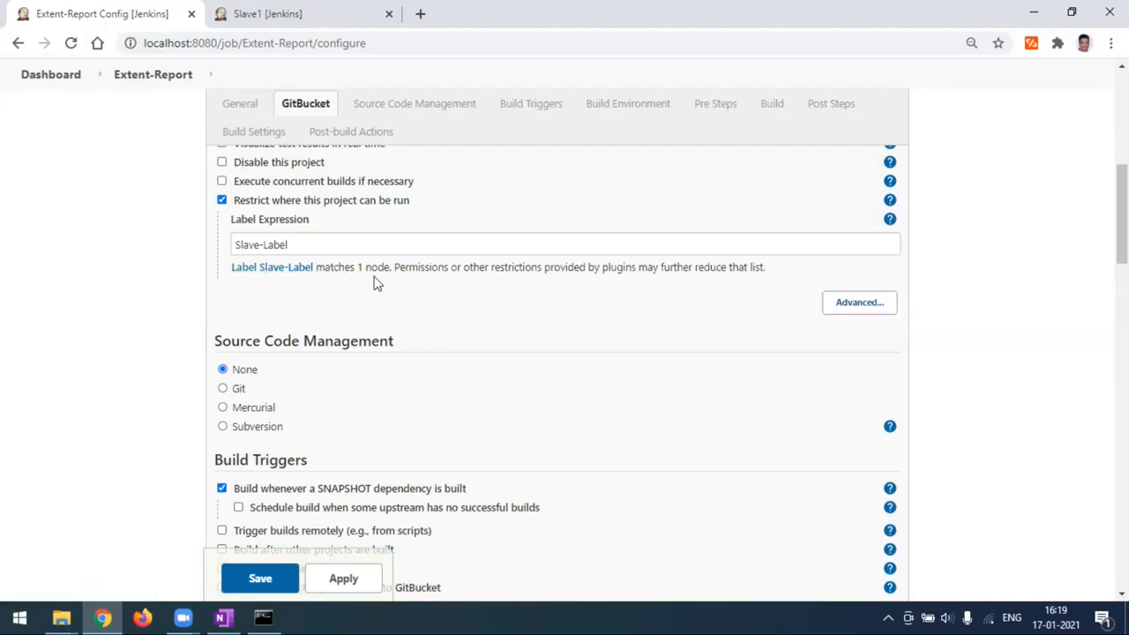
{"action": "left_click", "coordinate": [316, 246]}
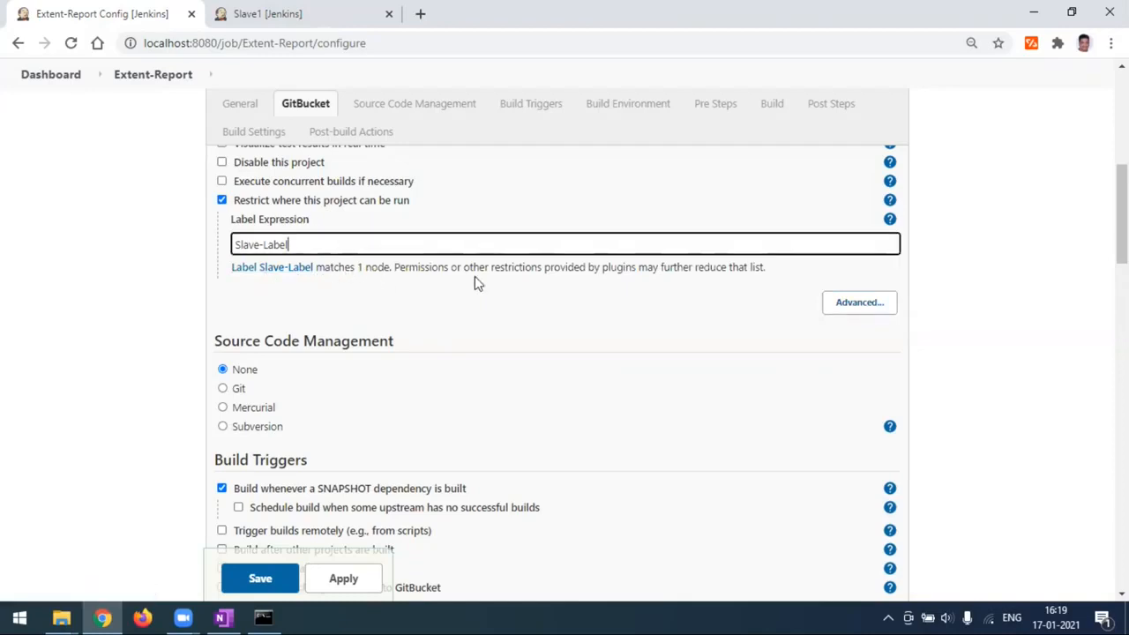
{"action": "left_click", "coordinate": [559, 302]}
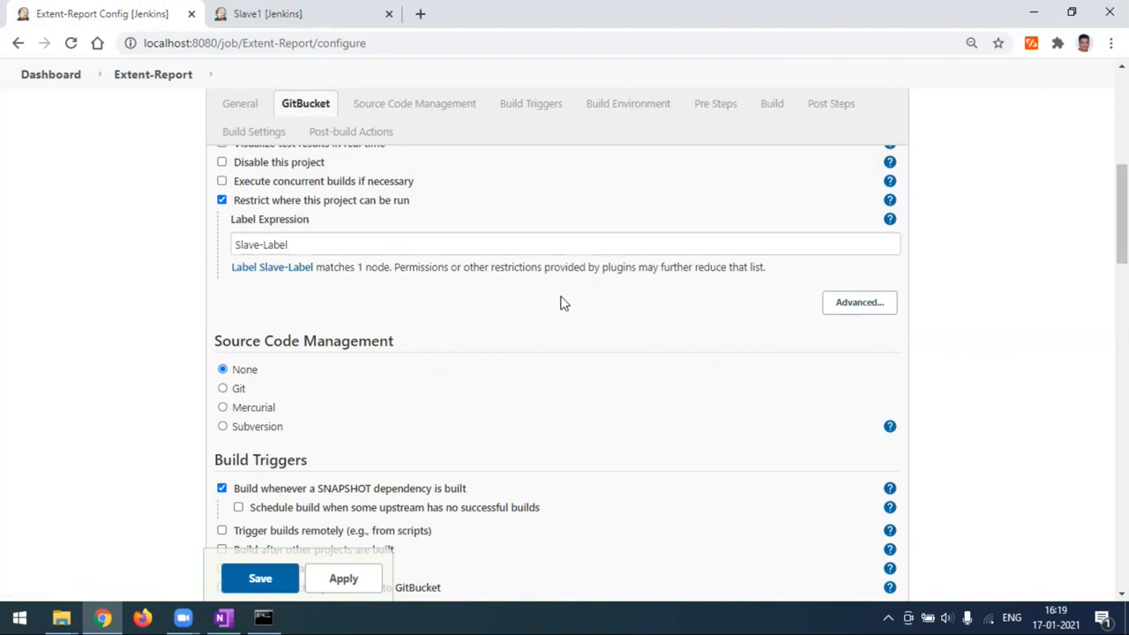
- Disable the Poll Mailbox Trigger in the build triggers and save the Extent-Report configuration
{"action": "scroll", "coordinate": [565, 302], "scroll_direction": "down", "scroll_amount": 1}
{"action": "scroll", "coordinate": [565, 302], "scroll_direction": "down", "scroll_amount": 2}
{"action": "scroll", "coordinate": [403, 388], "scroll_direction": "down", "scroll_amount": 2}
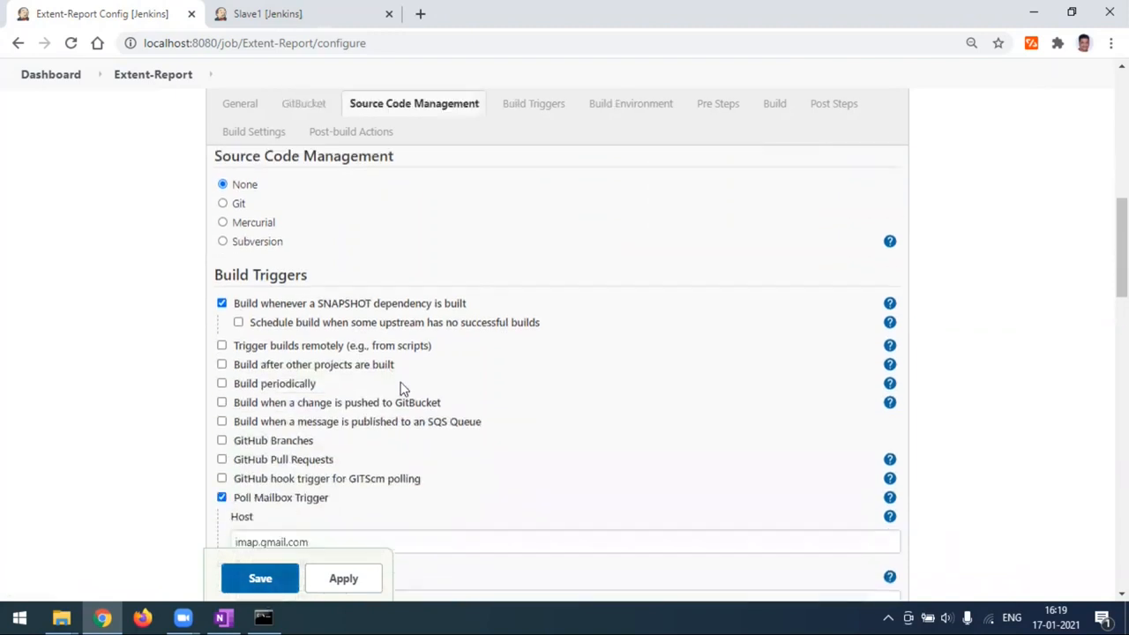
{"action": "scroll", "coordinate": [361, 437], "scroll_direction": "down", "scroll_amount": 2}
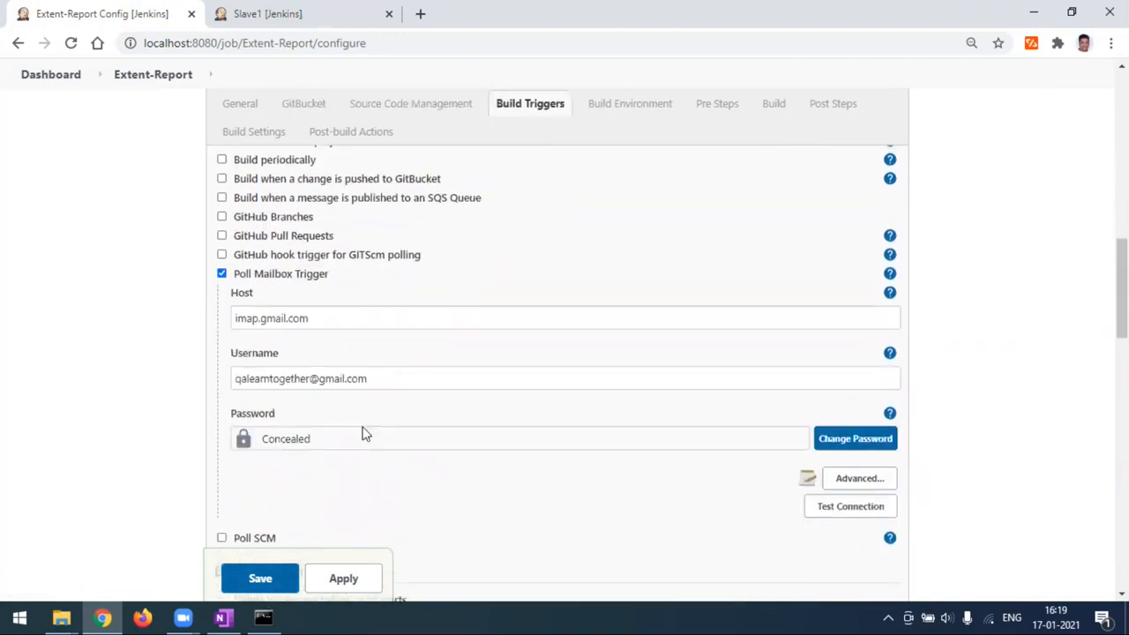
{"action": "left_click", "coordinate": [221, 269]}
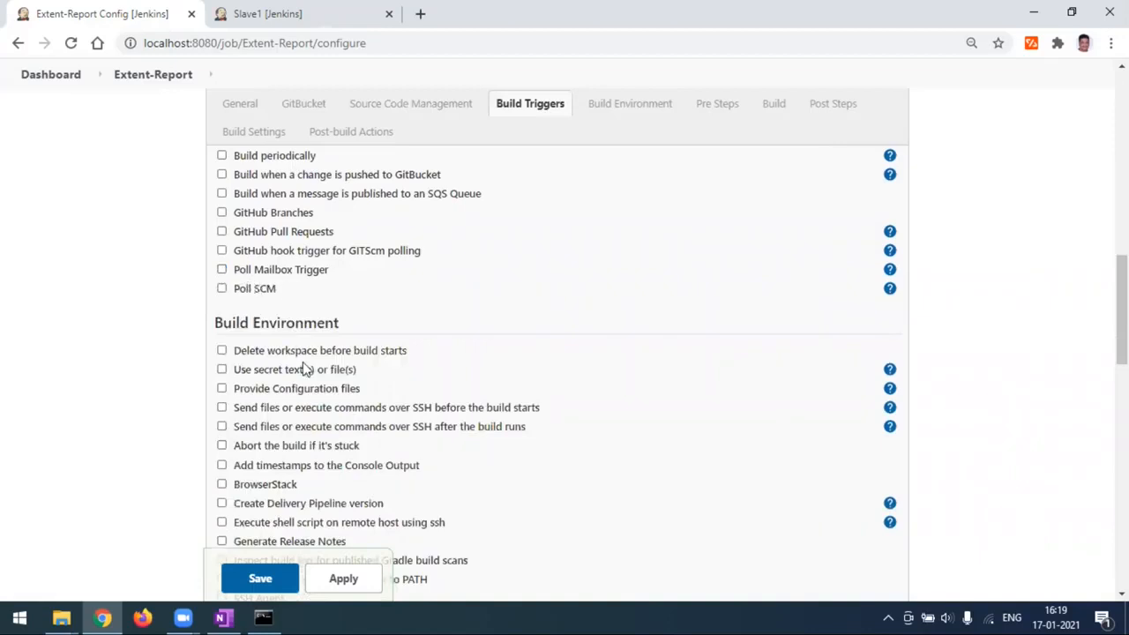
{"action": "scroll", "coordinate": [302, 365], "scroll_direction": "down", "scroll_amount": 1}
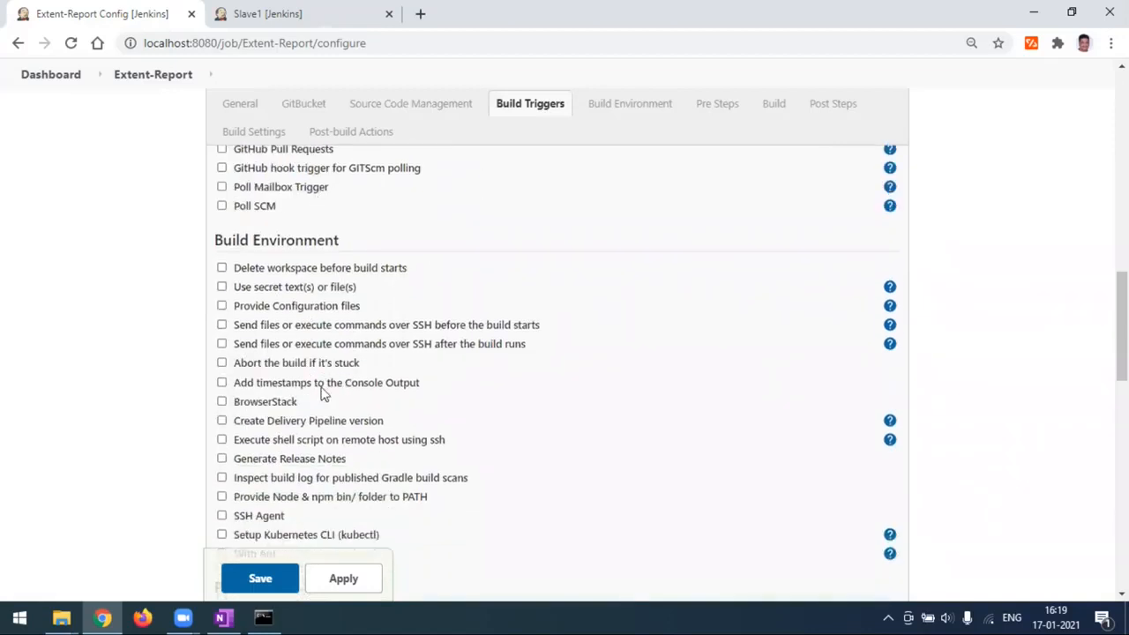
{"action": "scroll", "coordinate": [291, 504], "scroll_direction": "down", "scroll_amount": 2}
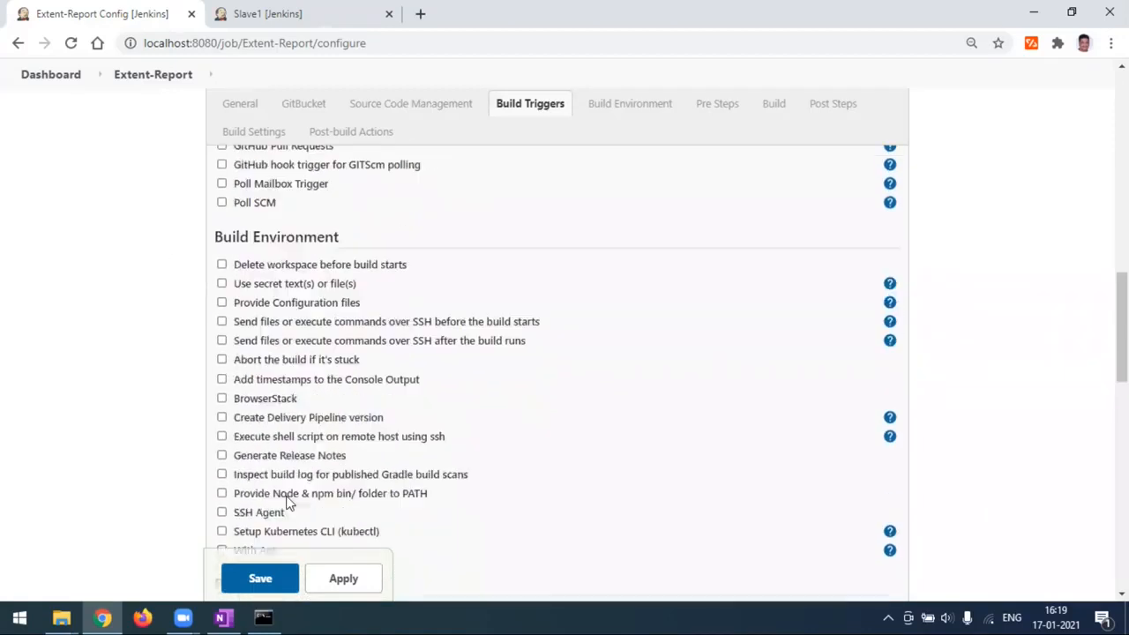
{"action": "left_click", "coordinate": [276, 581]}
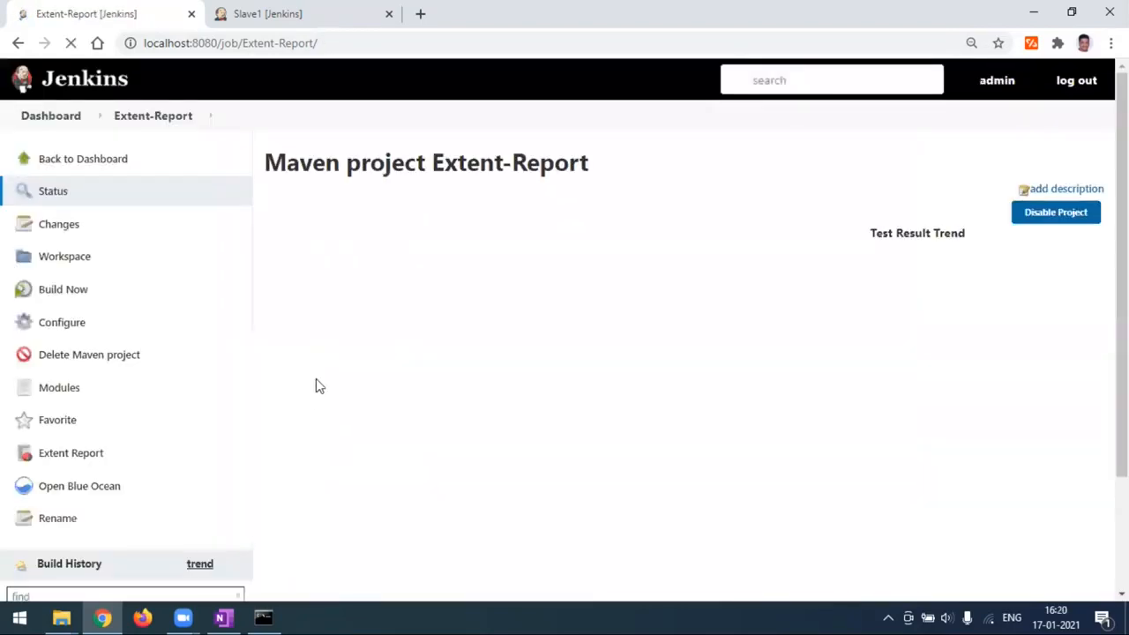
- Start a new build of the Extent-Report job and open the page of build #4
{"action": "scroll", "coordinate": [465, 420], "scroll_direction": "down", "scroll_amount": 2}
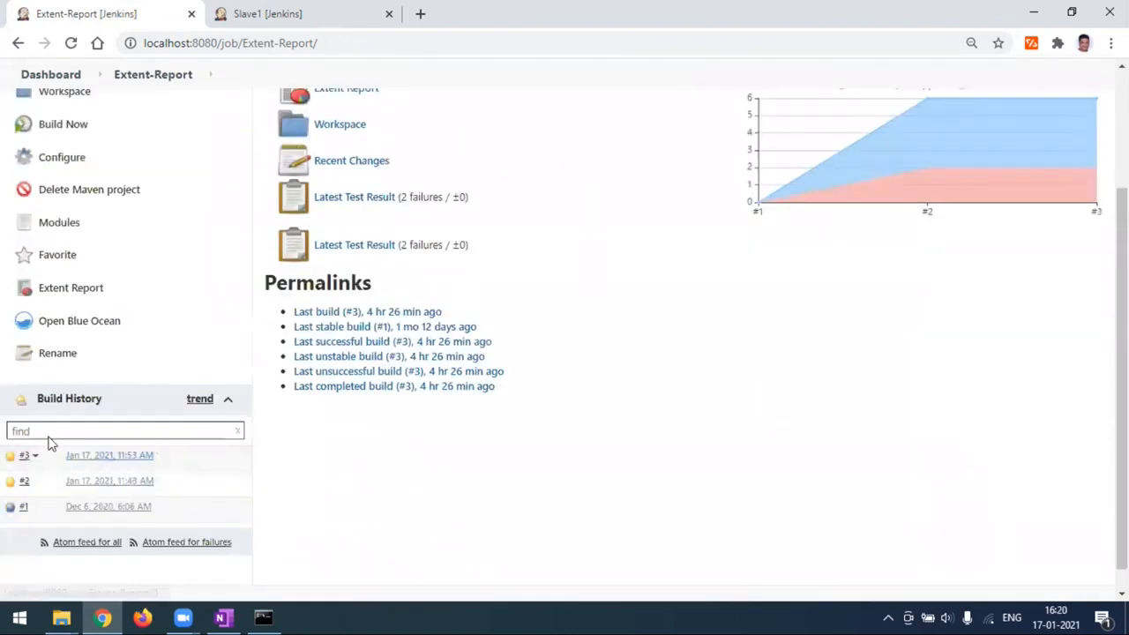
{"action": "left_click", "coordinate": [60, 132]}
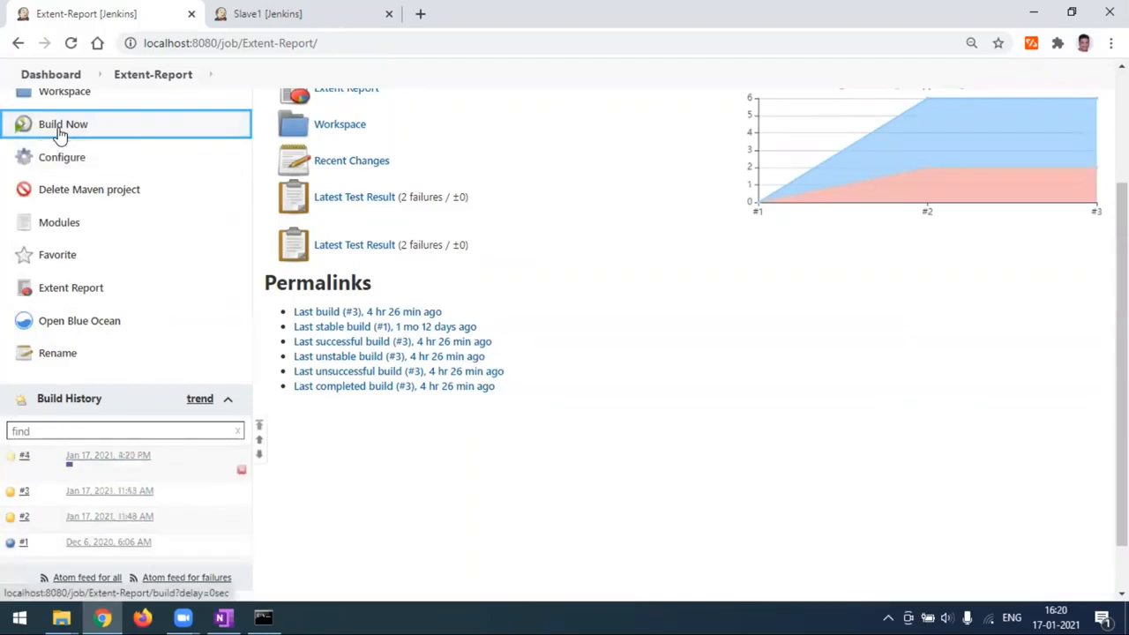
{"action": "left_click", "coordinate": [97, 463]}
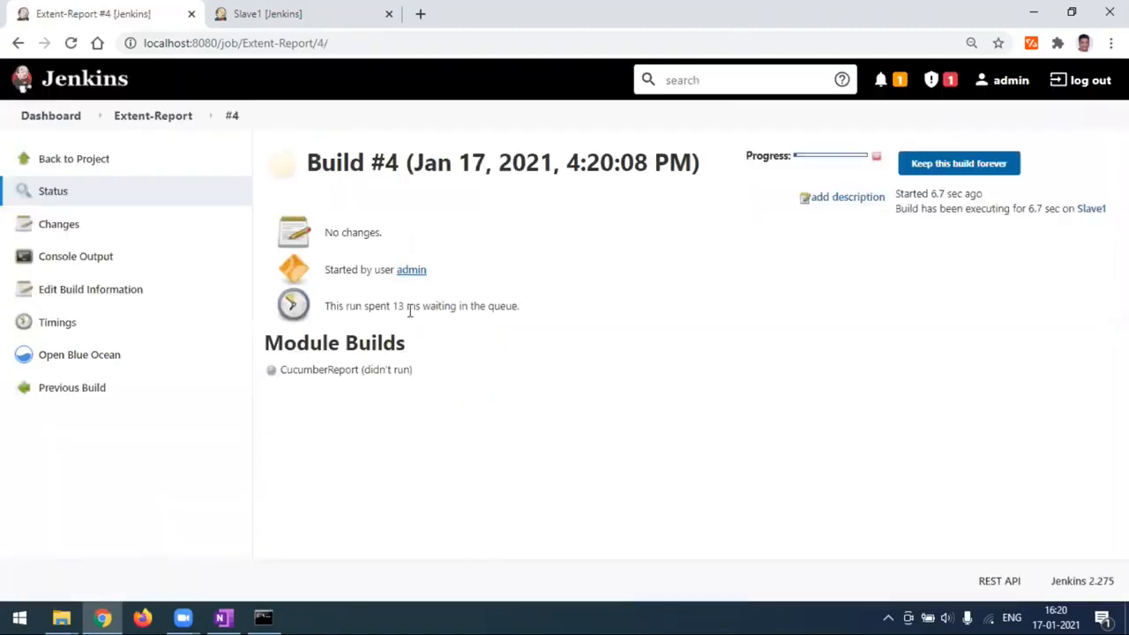
- Open the build's console output and examine the line naming the agent and workspace it builds in
{"action": "left_click", "coordinate": [70, 264]}
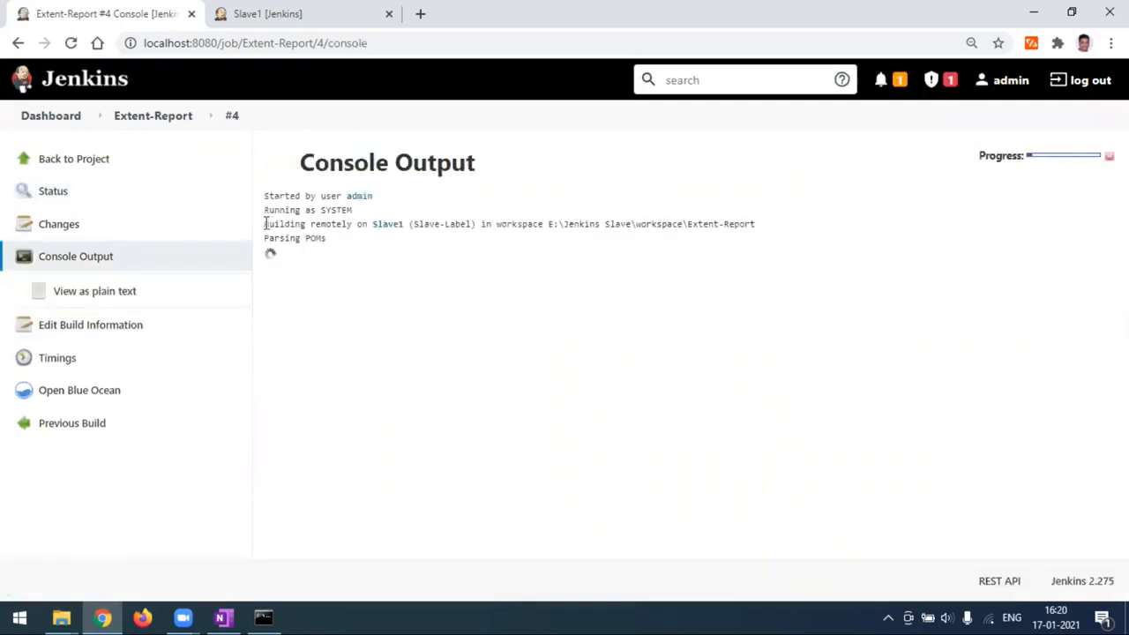
{"action": "left_click_drag", "start_coordinate": [265, 224], "coordinate": [804, 222]}
{"action": "left_click", "coordinate": [805, 222]}
- Open the Jenkins Slave folder on drive E in File Explorer and check its workspace folder
{"action": "mouse_move", "coordinate": [61, 617]}
{"action": "left_click", "coordinate": [83, 557]}
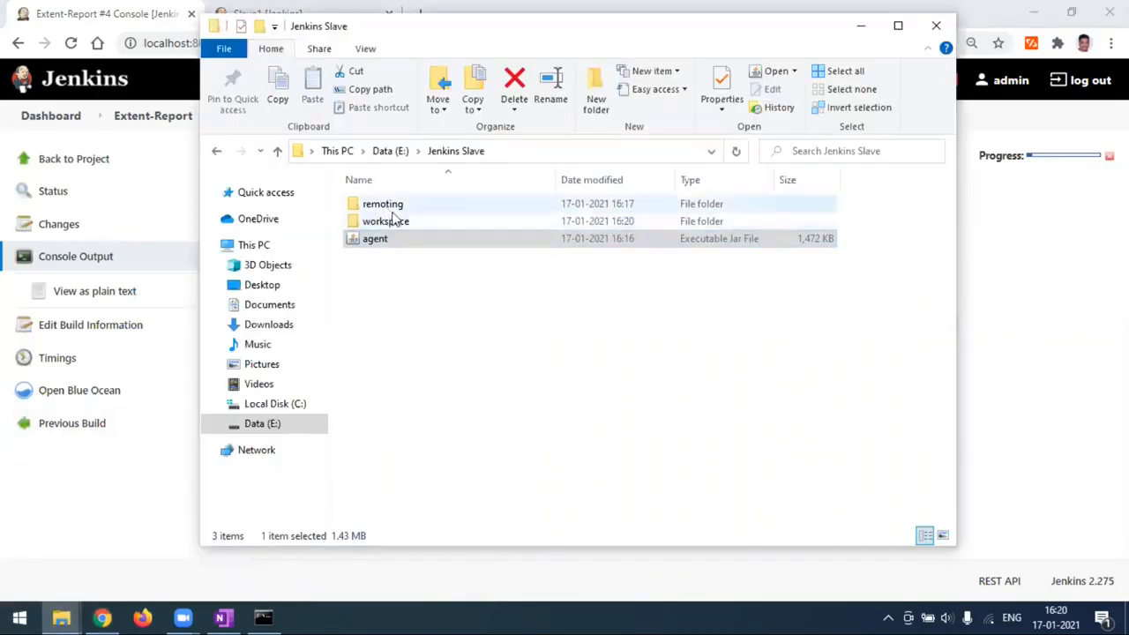
{"action": "left_click", "coordinate": [860, 27]}
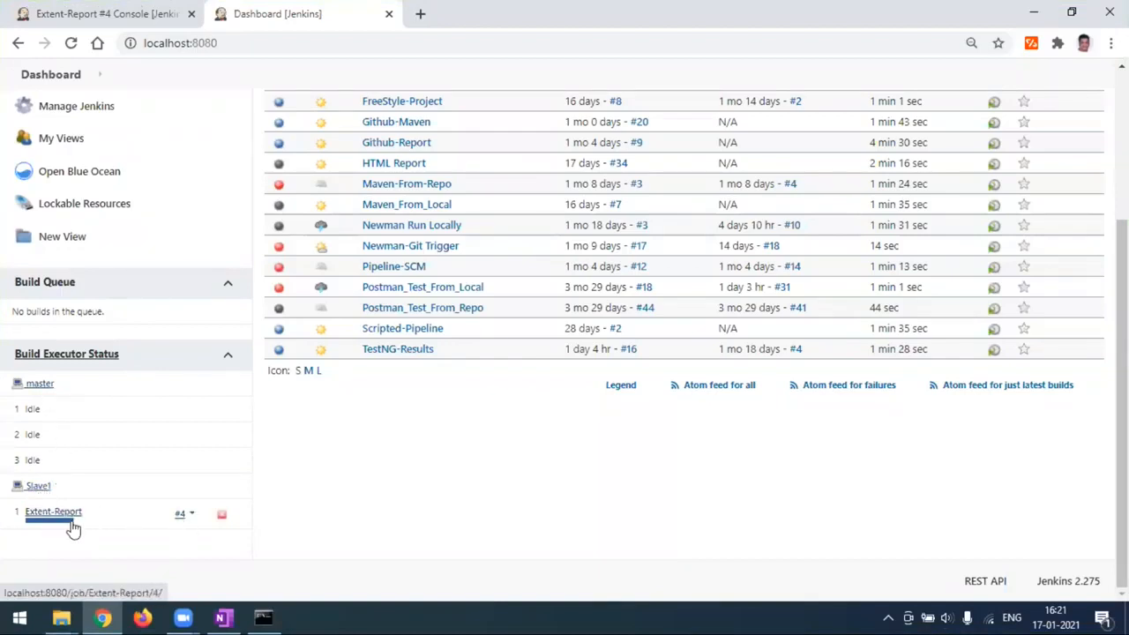
- Compare the build executor status of master and Slave1 on the dashboard with build #4's console output
{"action": "mouse_move", "coordinate": [64, 524]}
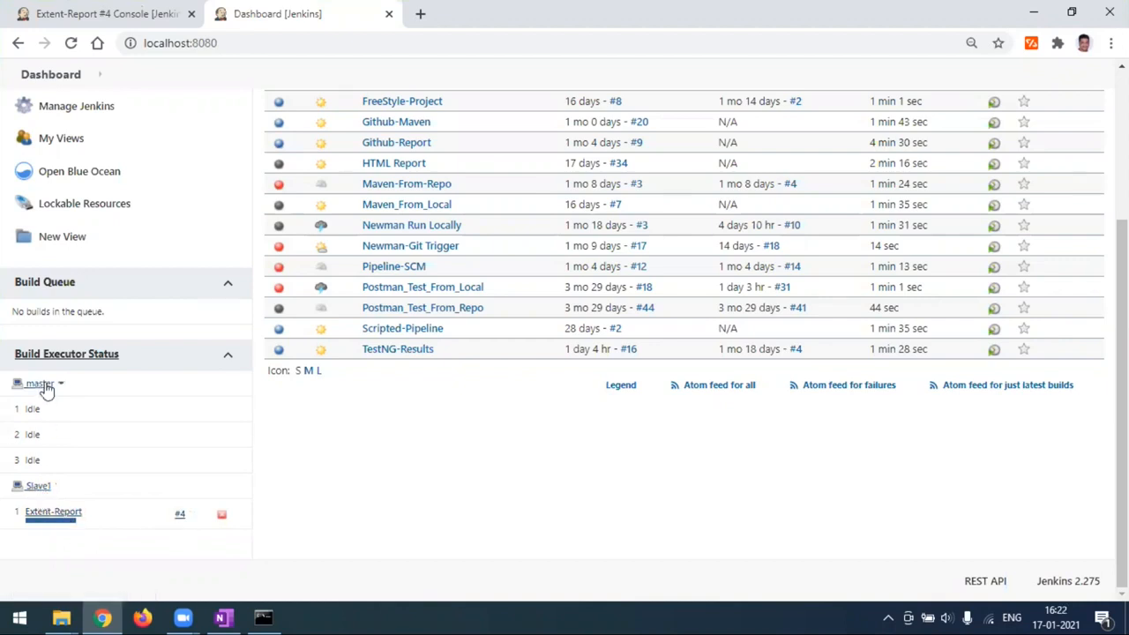
{"action": "left_click", "coordinate": [120, 12]}
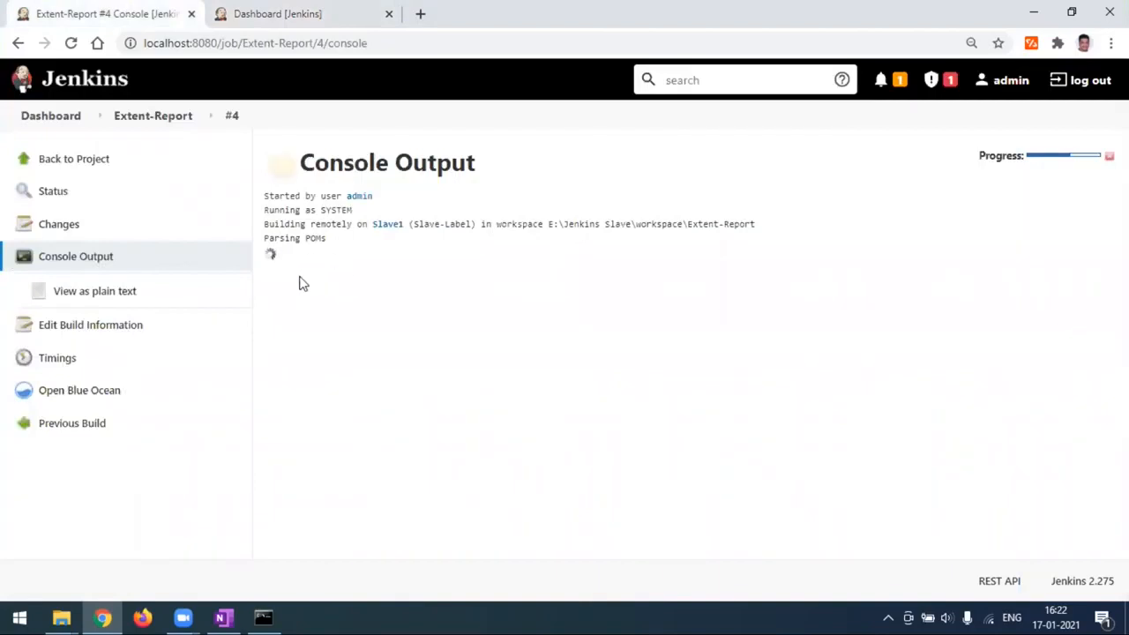
{"action": "left_click", "coordinate": [294, 12]}
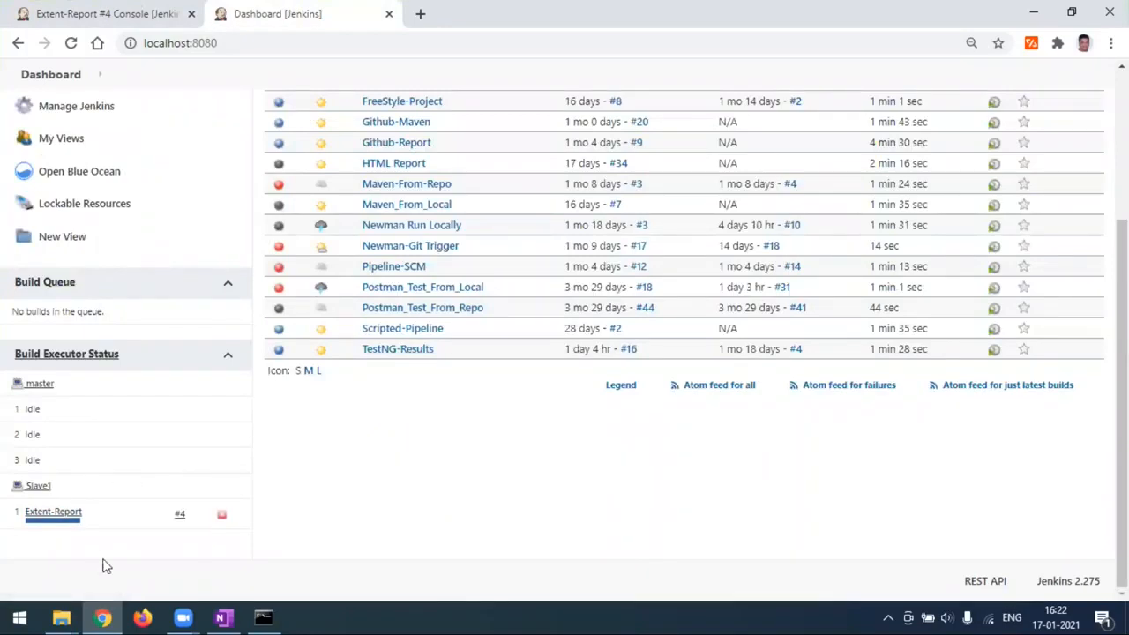
- Switch to OneNote, review the diagram of the Jenkins Master distributing its workload to the slaves, and return to Jenkins
{"action": "left_click", "coordinate": [223, 618]}
{"action": "scroll", "coordinate": [369, 393], "scroll_direction": "up", "scroll_amount": 5}
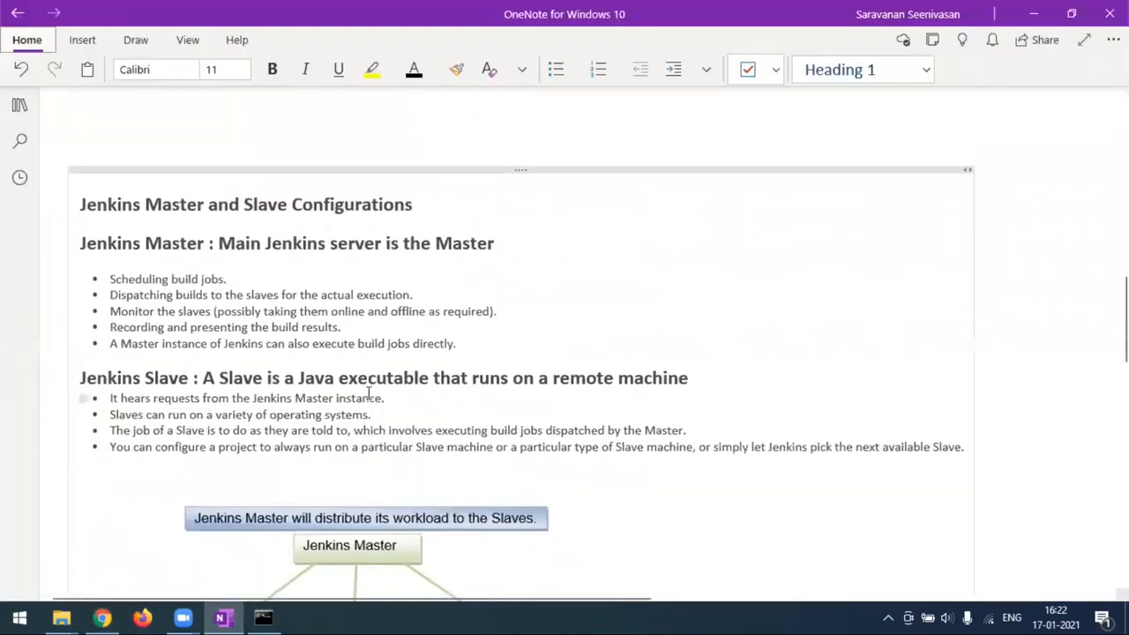
{"action": "scroll", "coordinate": [368, 394], "scroll_direction": "down", "scroll_amount": 3}
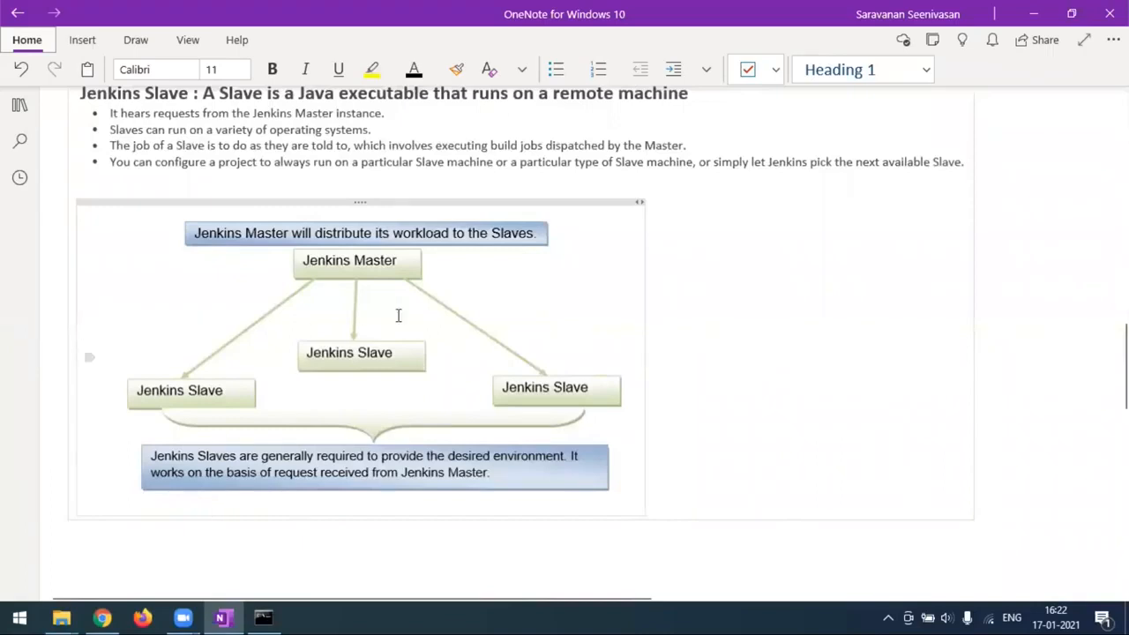
{"action": "left_click", "coordinate": [103, 618]}
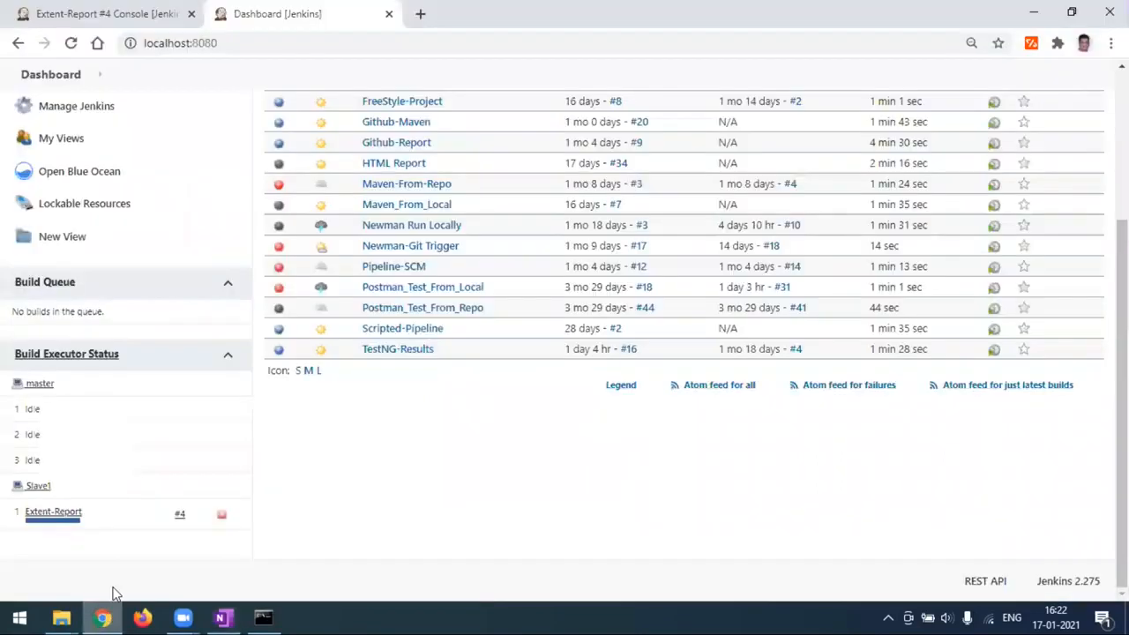
- Open build #4's console output from the Extent-Report job page and examine the line naming the agent and workspace
{"action": "left_click", "coordinate": [67, 521]}
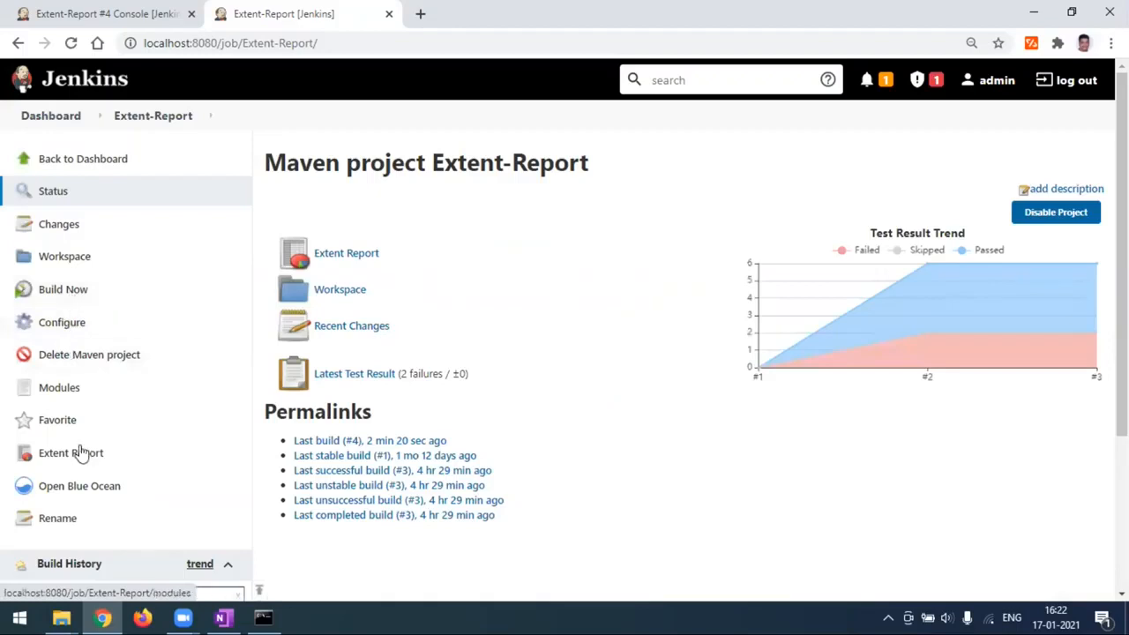
{"action": "scroll", "coordinate": [97, 537], "scroll_direction": "down", "scroll_amount": 3}
{"action": "left_click", "coordinate": [91, 403]}
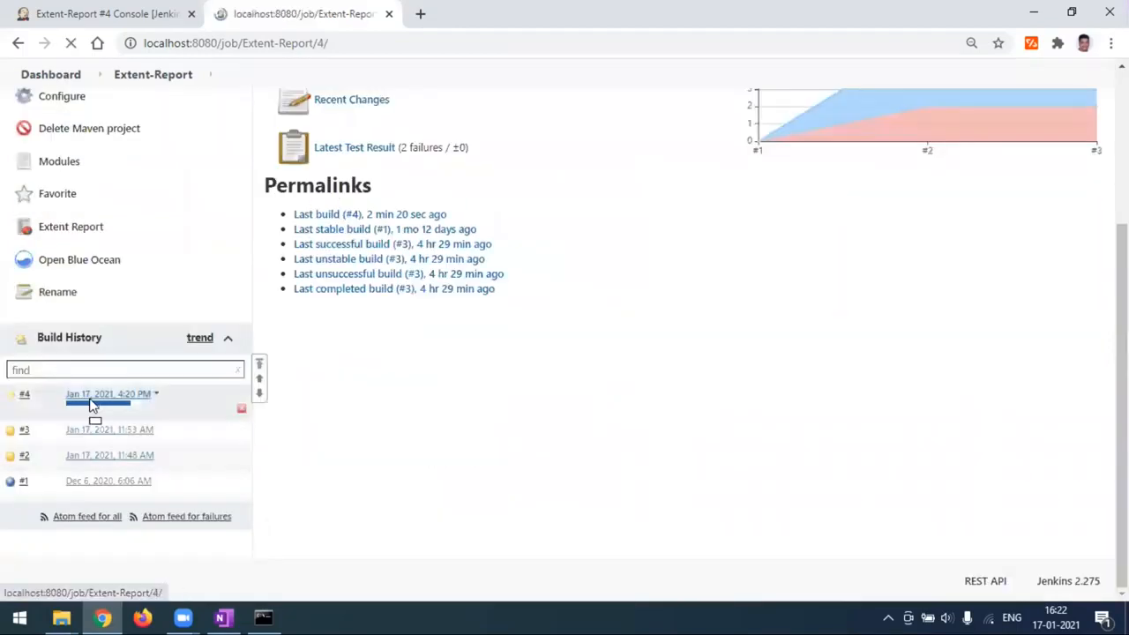
{"action": "left_click", "coordinate": [78, 258]}
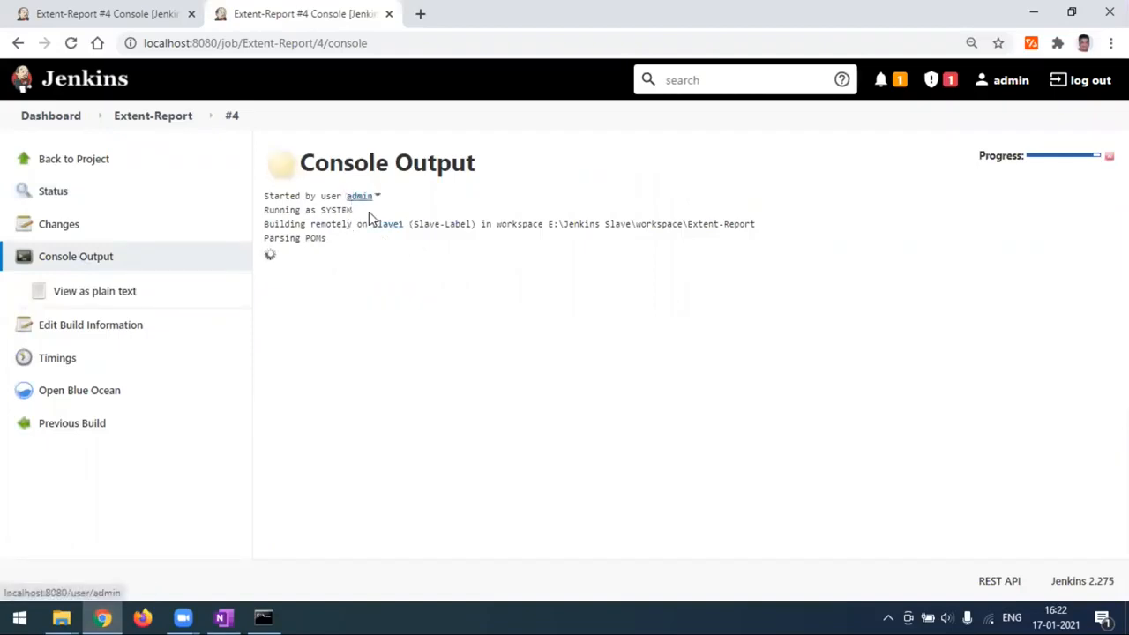
{"action": "left_click_drag", "start_coordinate": [266, 224], "coordinate": [771, 237]}
{"action": "left_click", "coordinate": [827, 260]}
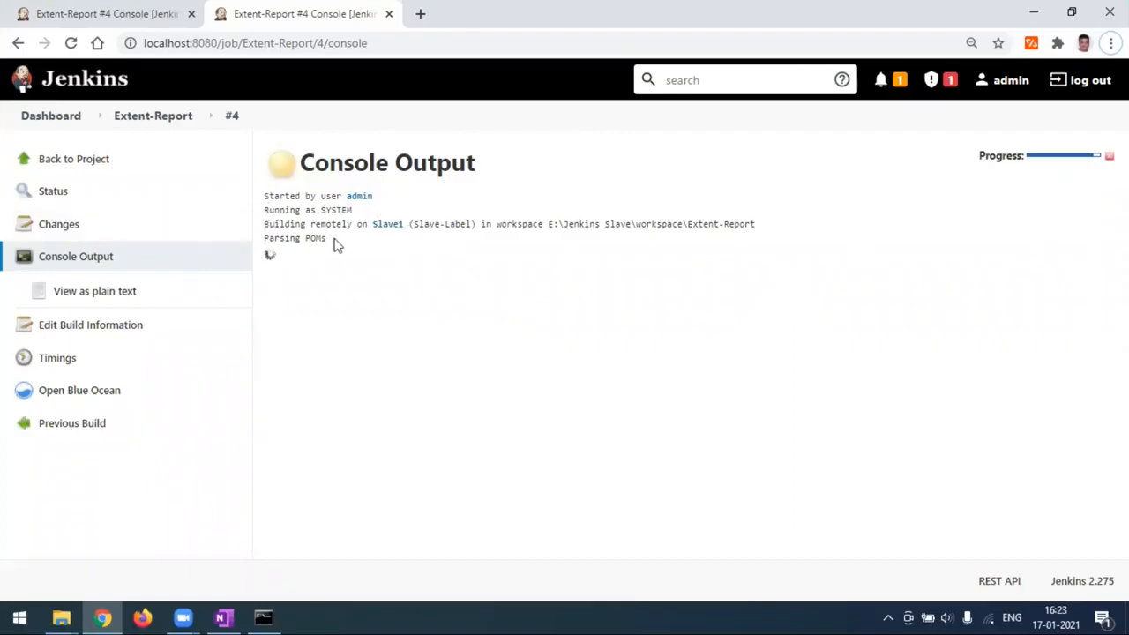
{"action": "left_click_drag", "start_coordinate": [265, 224], "coordinate": [409, 235]}
{"action": "left_click", "coordinate": [502, 236]}
- Review the notes on the roles of Jenkins Master and Jenkins Slave in OneNote and go back to the browser
{"action": "left_click", "coordinate": [223, 617]}
{"action": "scroll", "coordinate": [392, 325], "scroll_direction": "up", "scroll_amount": 2}
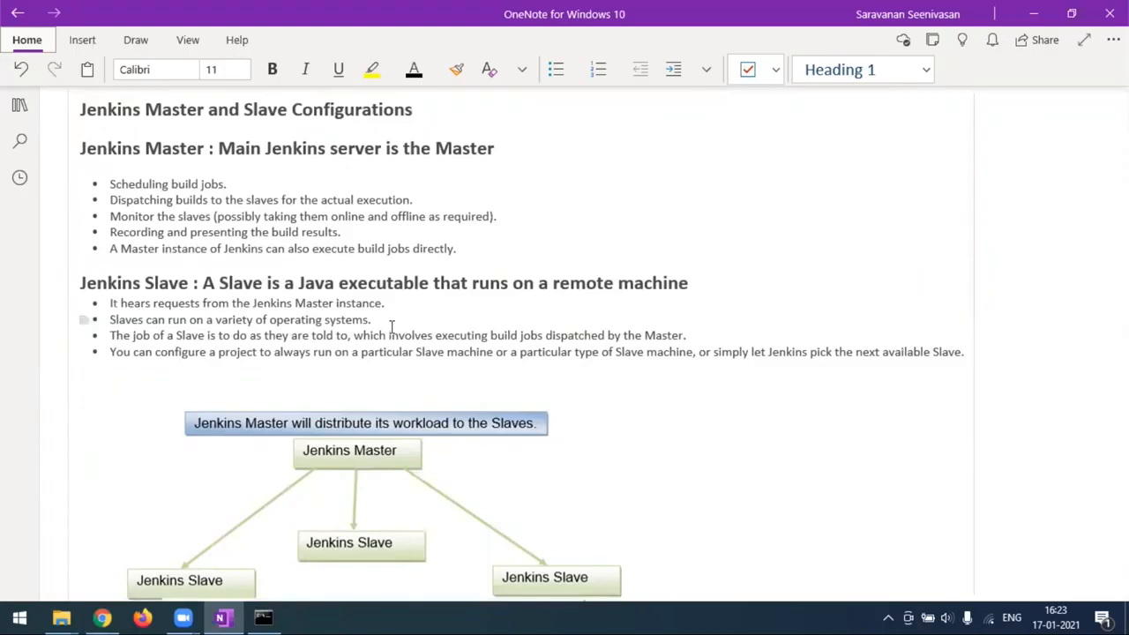
{"action": "scroll", "coordinate": [388, 338], "scroll_direction": "up", "scroll_amount": 2}
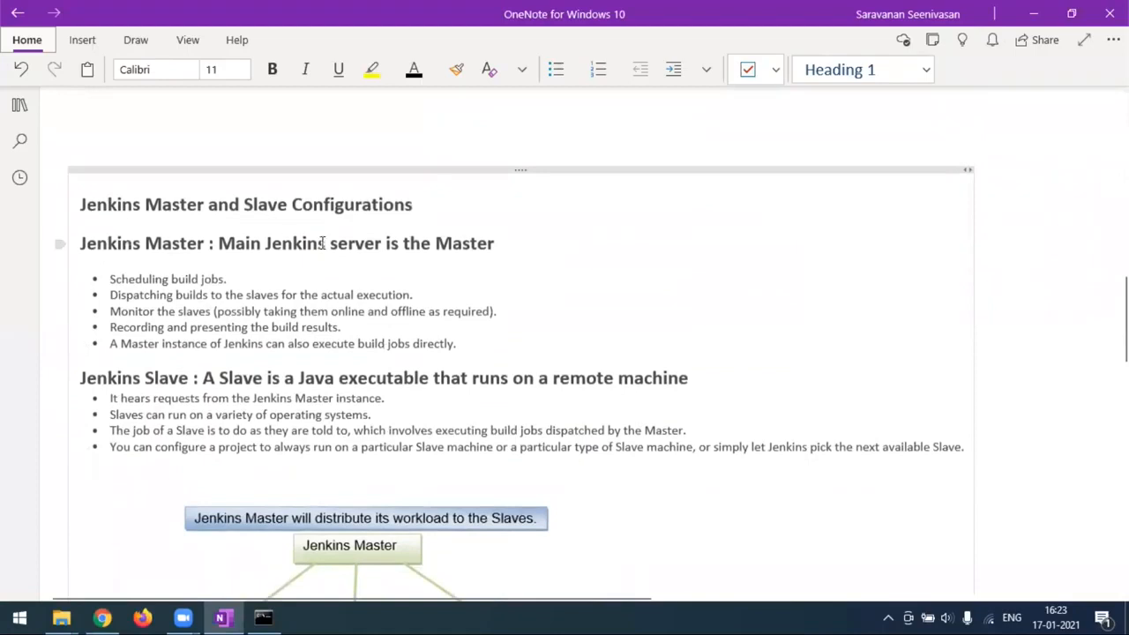
{"action": "left_click", "coordinate": [102, 618]}
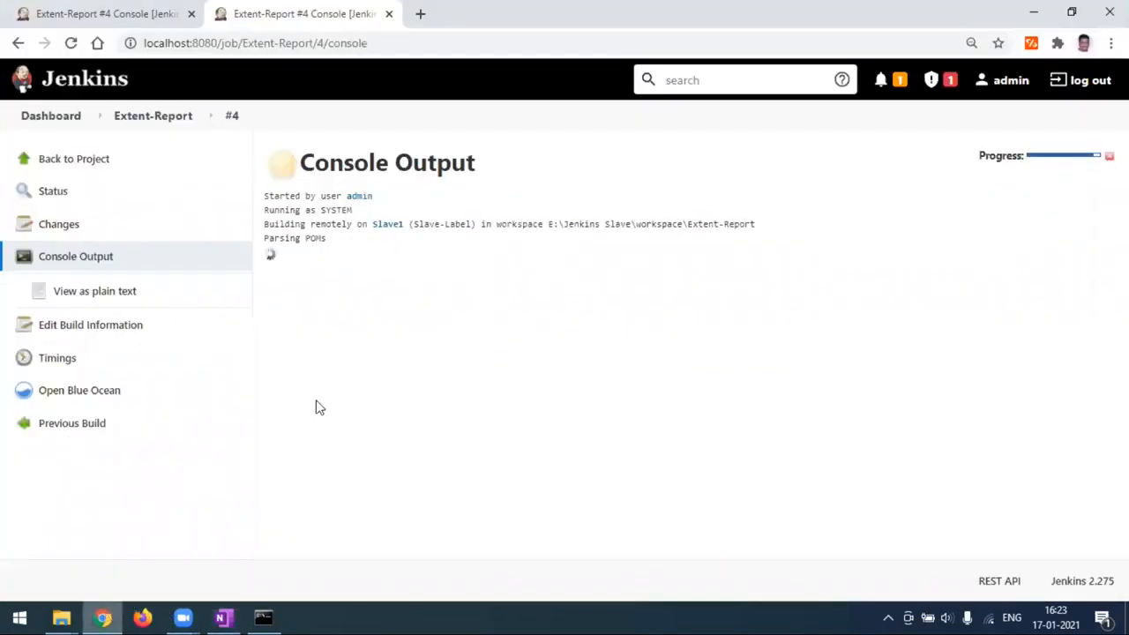
- Check the agent's connection log in the command window and the Parsing POMs line in the console output
{"action": "left_click", "coordinate": [263, 617]}
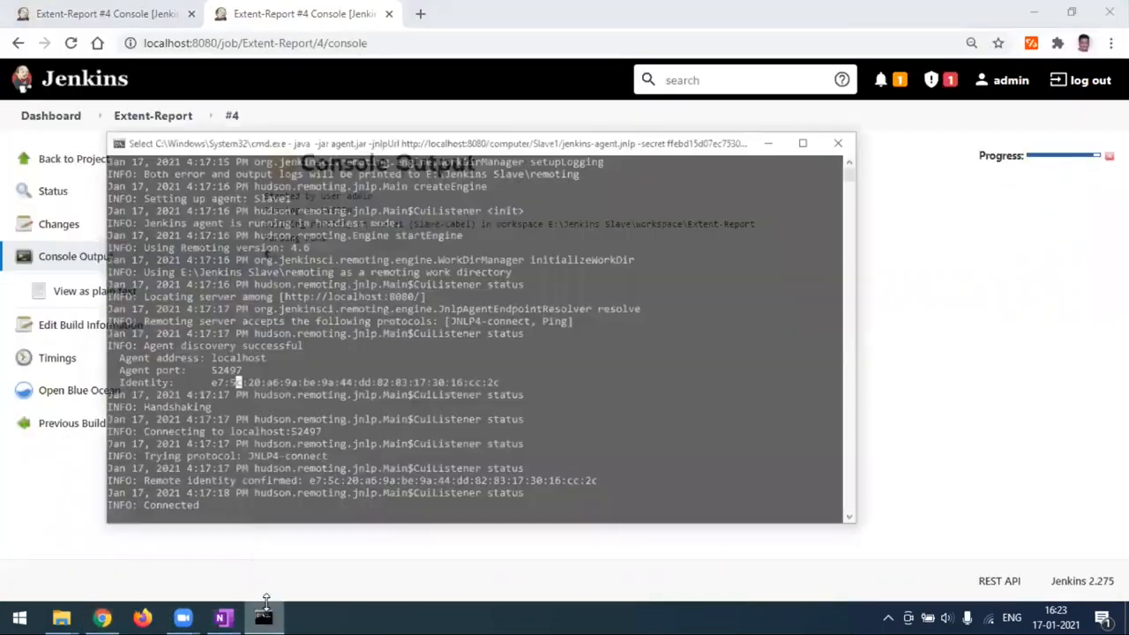
{"action": "left_click", "coordinate": [805, 98]}
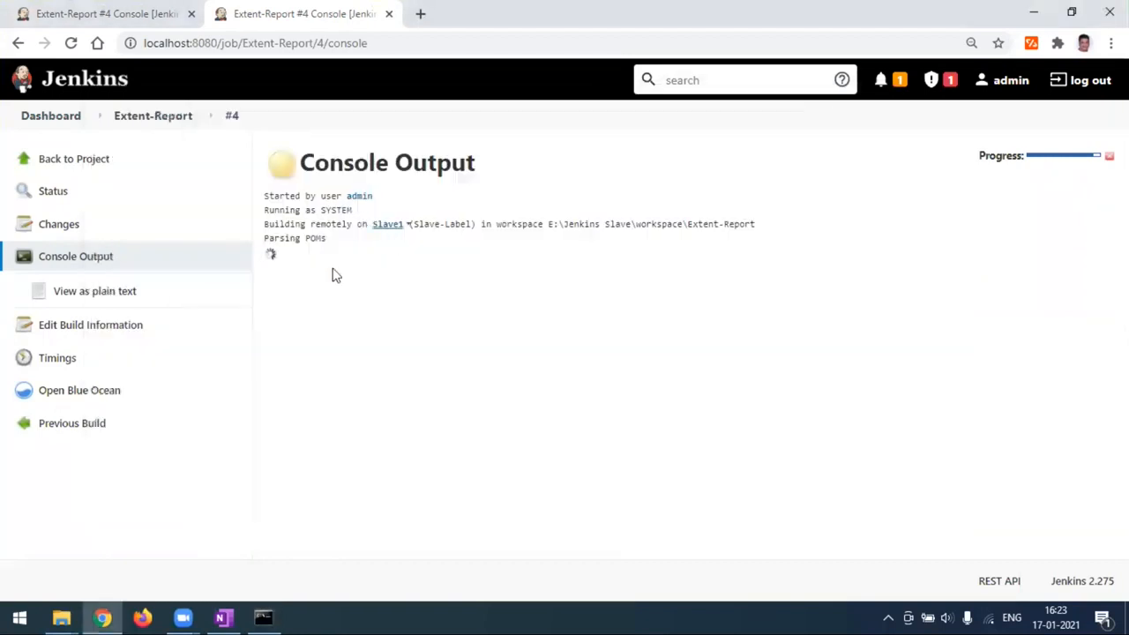
{"action": "left_click_drag", "start_coordinate": [266, 238], "coordinate": [330, 247]}
{"action": "left_click", "coordinate": [355, 289]}
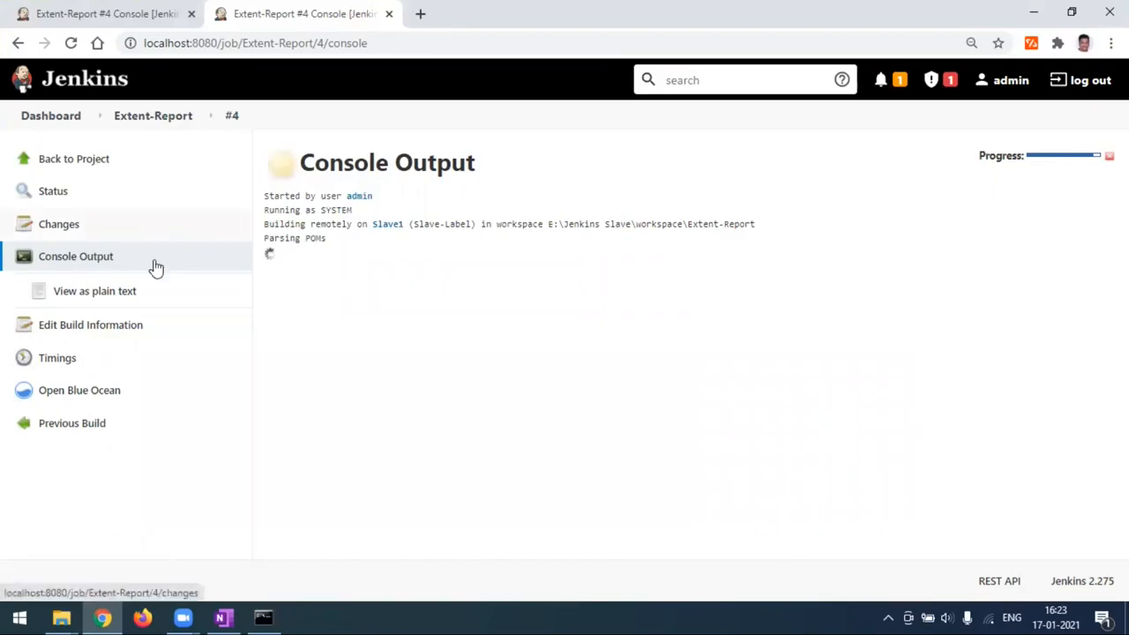
- Abort build #4 from the Extent-Report job's build history
{"action": "left_click", "coordinate": [68, 165]}
{"action": "scroll", "coordinate": [138, 413], "scroll_direction": "down", "scroll_amount": 2}
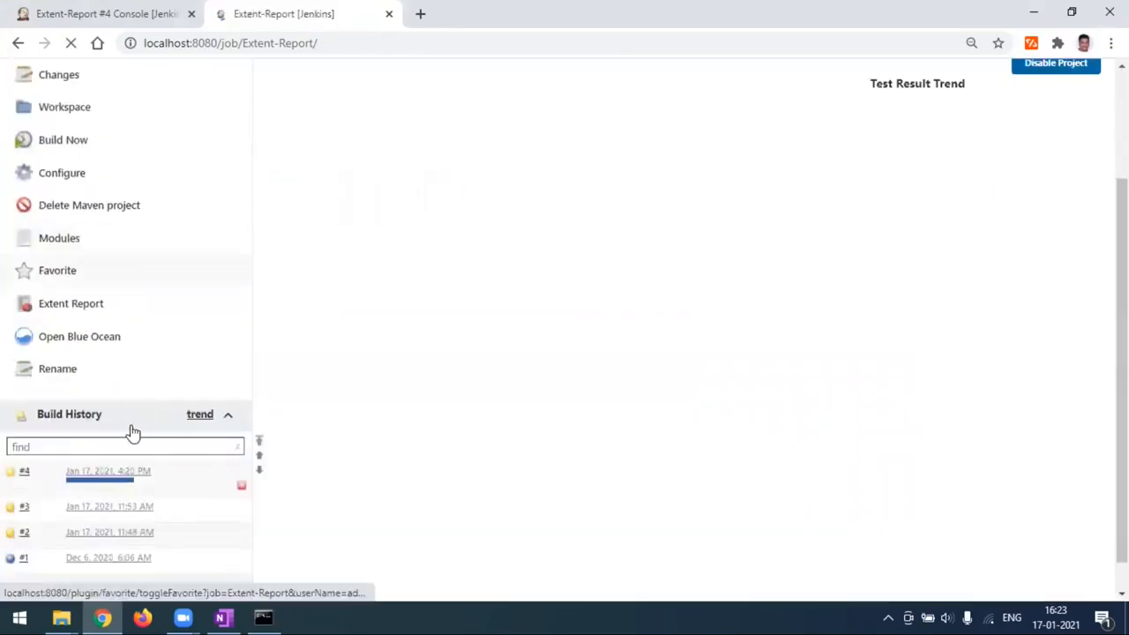
{"action": "left_click", "coordinate": [241, 488]}
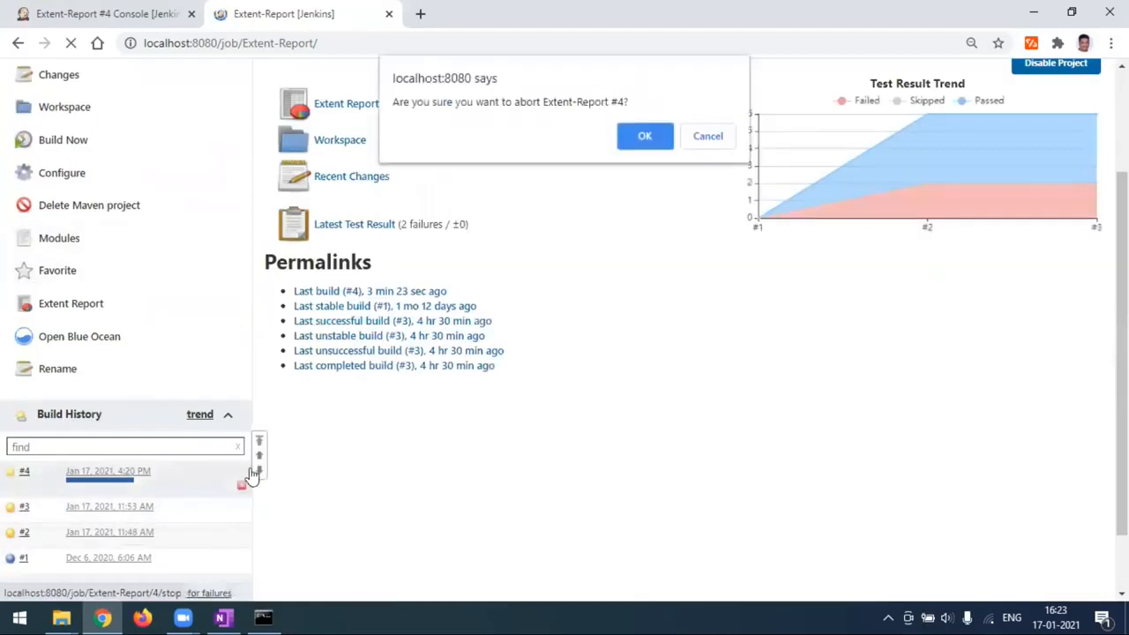
{"action": "left_click", "coordinate": [645, 136]}
{"action": "scroll", "coordinate": [113, 356], "scroll_direction": "up", "scroll_amount": 3}
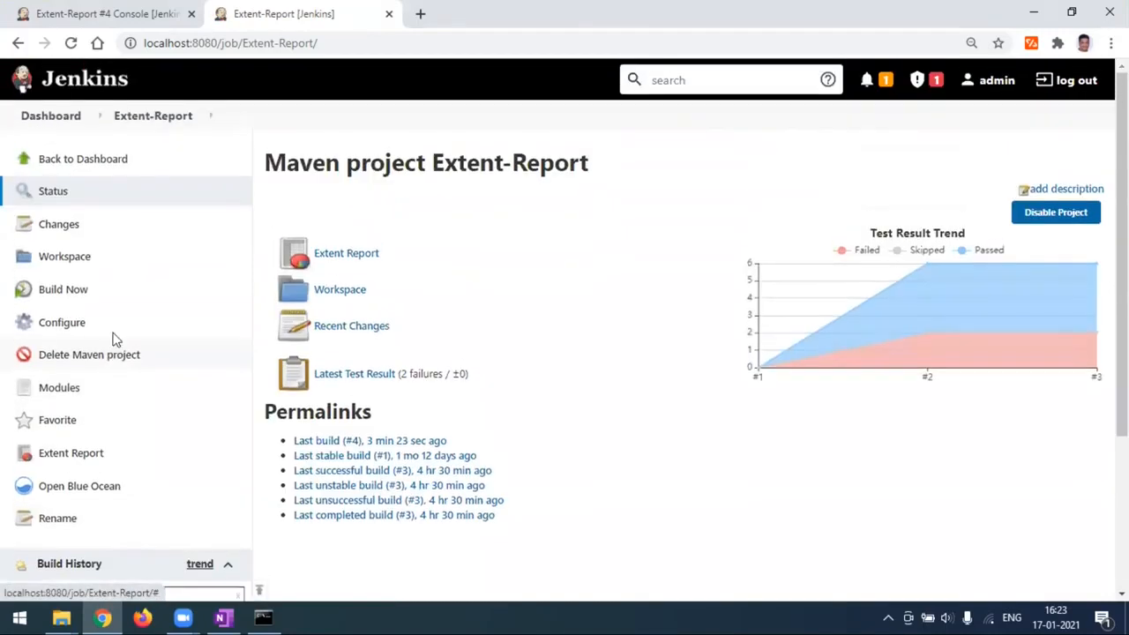
- Open the Postman_Test_From_Local job from the dashboard and call up its configuration
{"action": "left_click", "coordinate": [70, 120]}
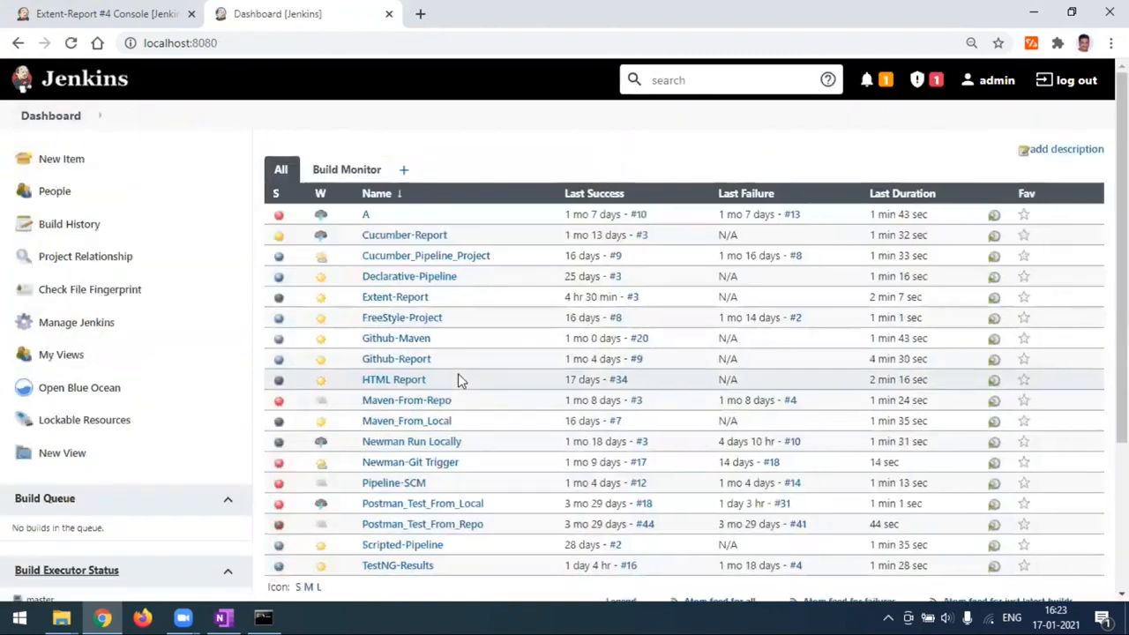
{"action": "scroll", "coordinate": [458, 379], "scroll_direction": "down", "scroll_amount": 2}
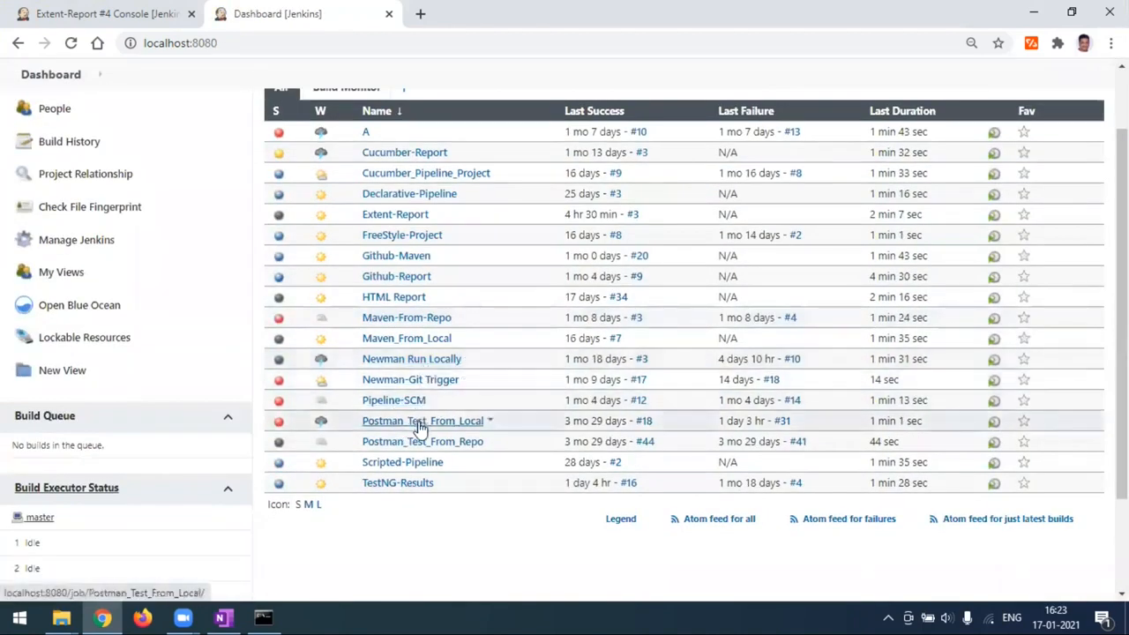
{"action": "left_click", "coordinate": [430, 424]}
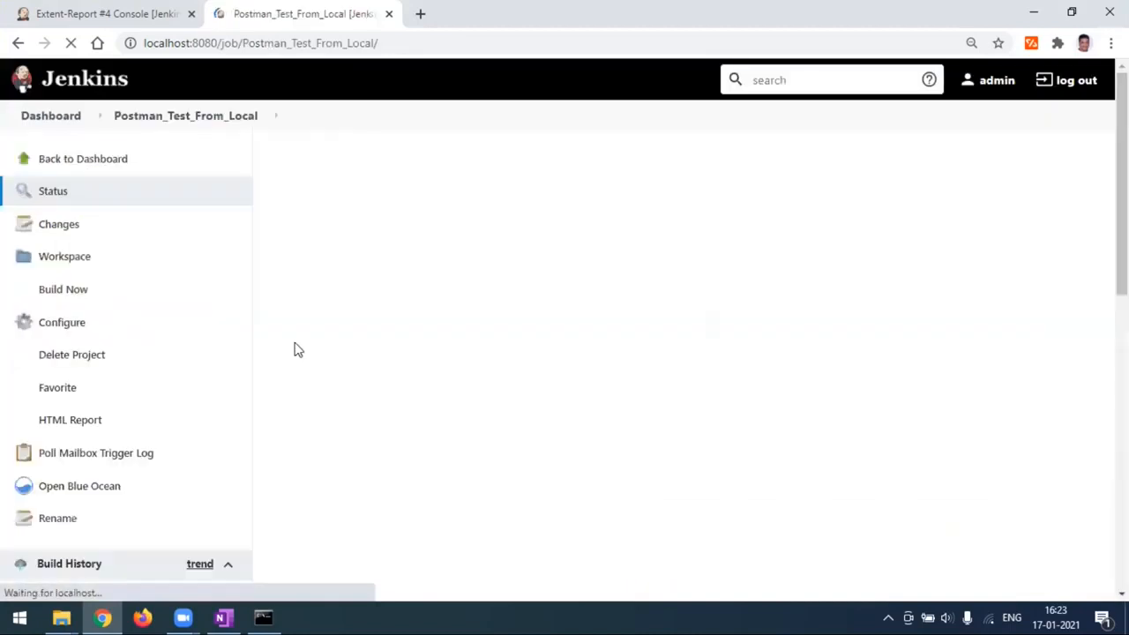
{"action": "scroll", "coordinate": [99, 309], "scroll_direction": "down", "scroll_amount": 2}
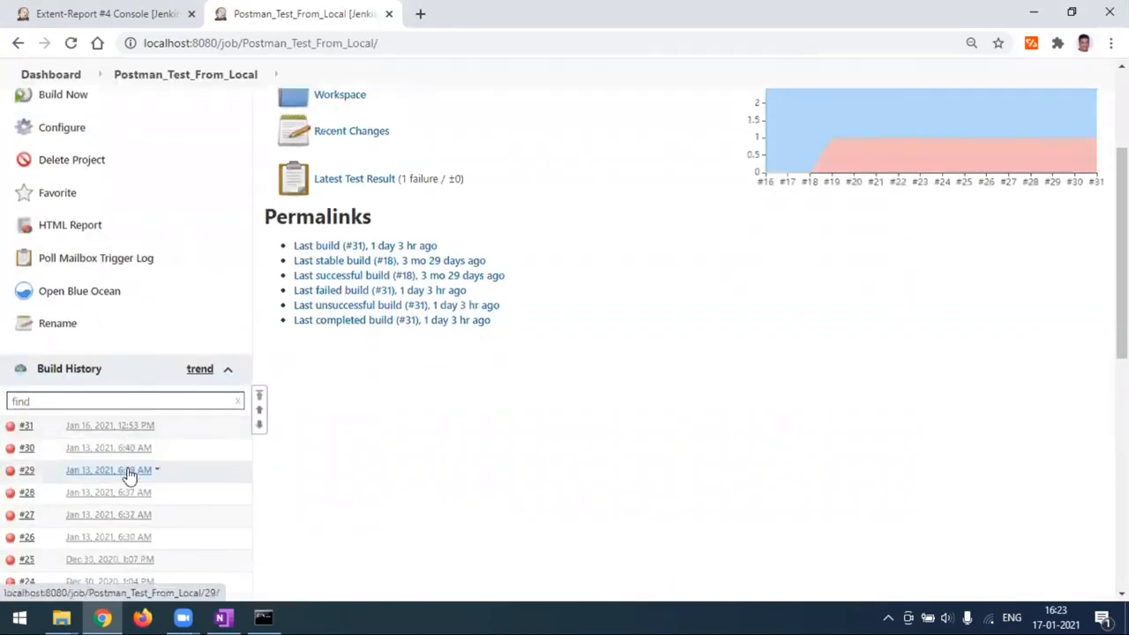
{"action": "scroll", "coordinate": [131, 471], "scroll_direction": "up", "scroll_amount": 1}
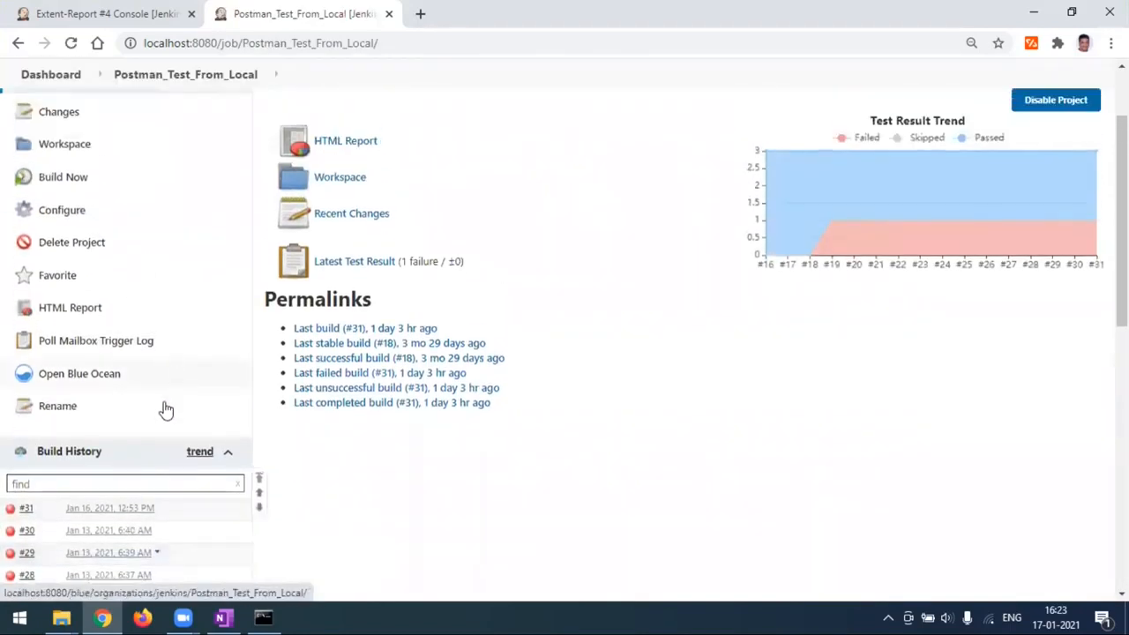
{"action": "left_click", "coordinate": [70, 223]}
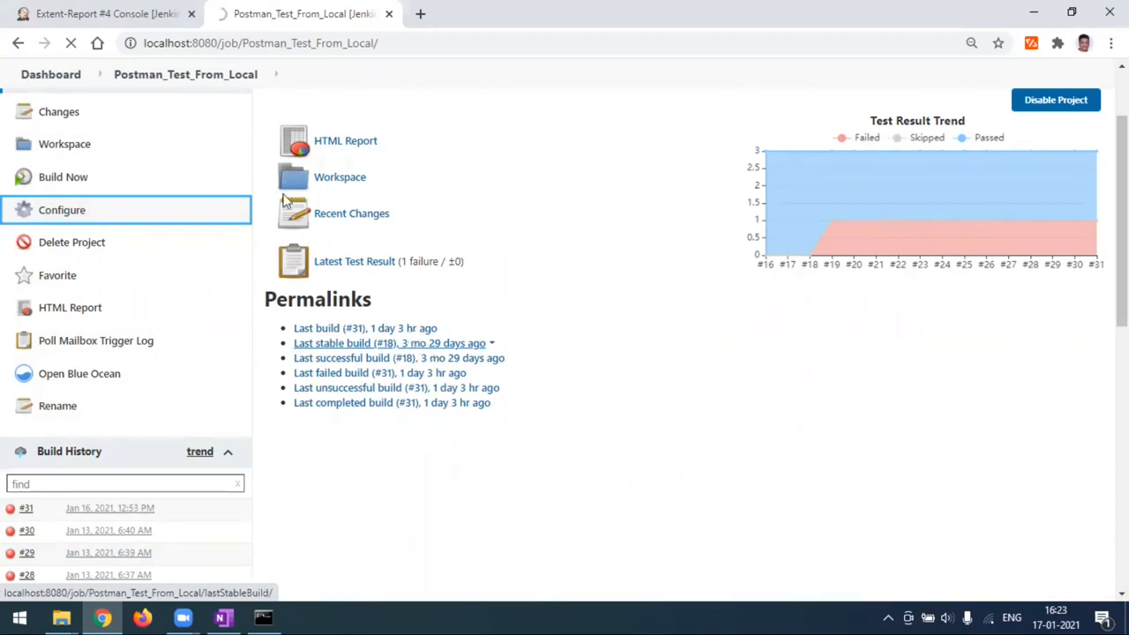
- Return the Extent-Report browser tab to the Jenkins dashboard and switch back to the Postman_Test_From_Local tab
{"action": "key", "text": "ctrl+shift+Tab"}
{"action": "left_click", "coordinate": [91, 164]}
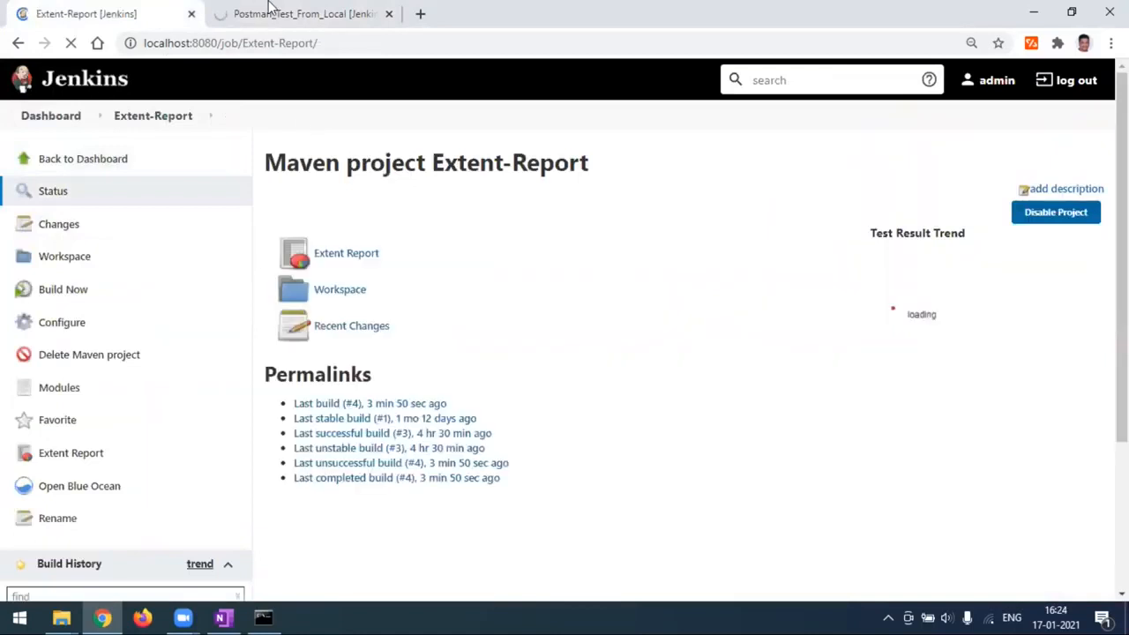
{"action": "left_click", "coordinate": [58, 122]}
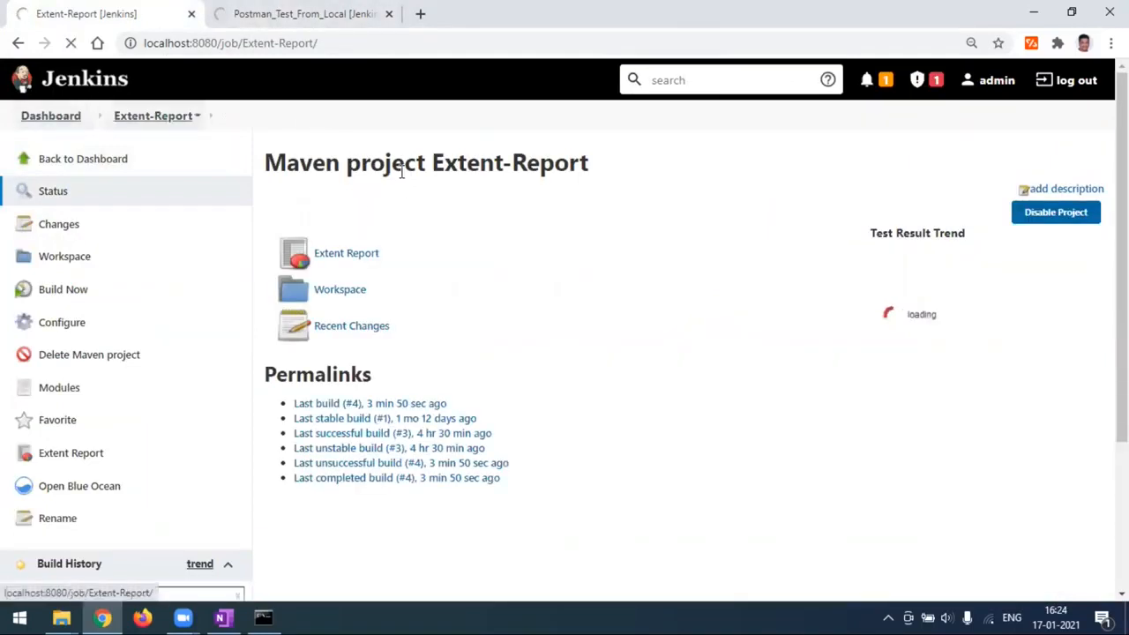
{"action": "left_click", "coordinate": [323, 15]}
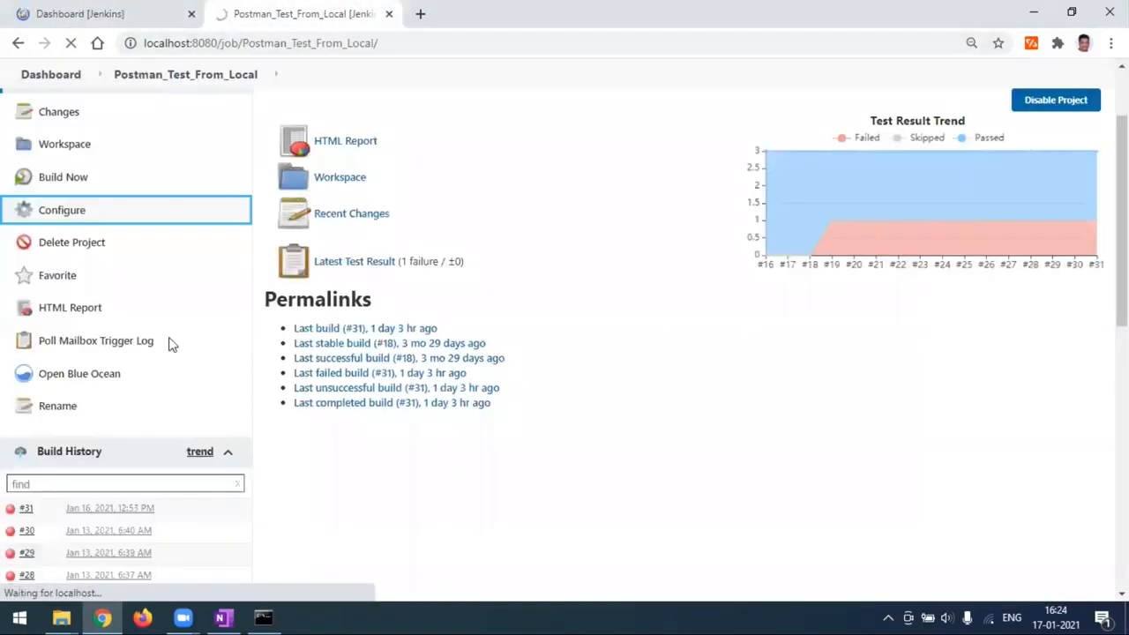
- Open the configuration of Postman_Test_From_Local and disable its Poll Mailbox Trigger
{"action": "left_click", "coordinate": [74, 214]}
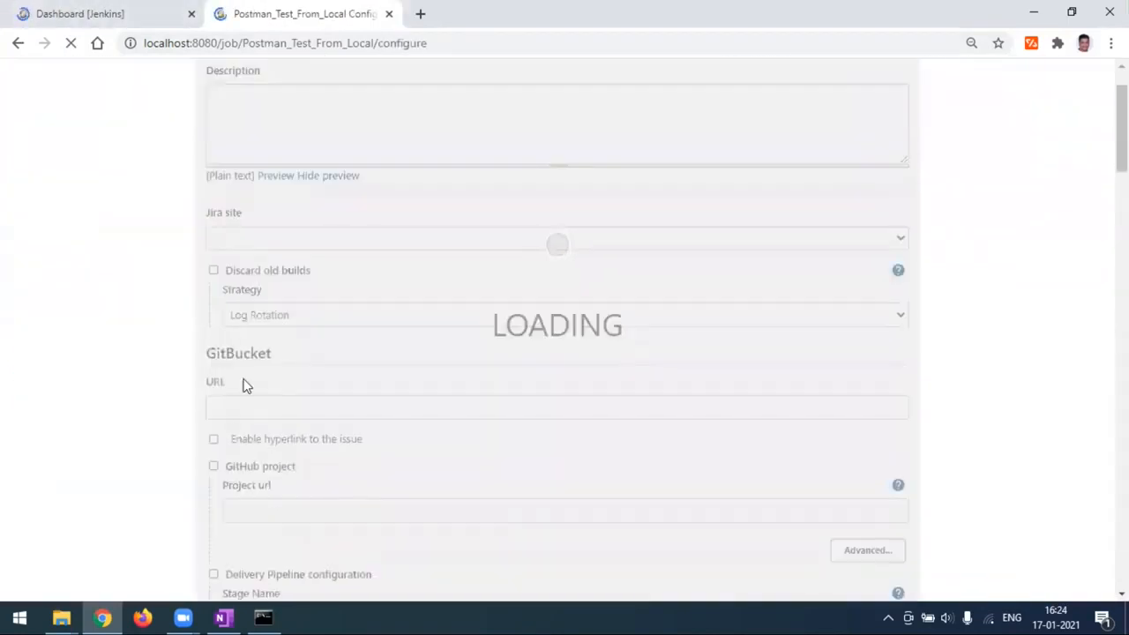
{"action": "scroll", "coordinate": [237, 432], "scroll_direction": "down", "scroll_amount": 8}
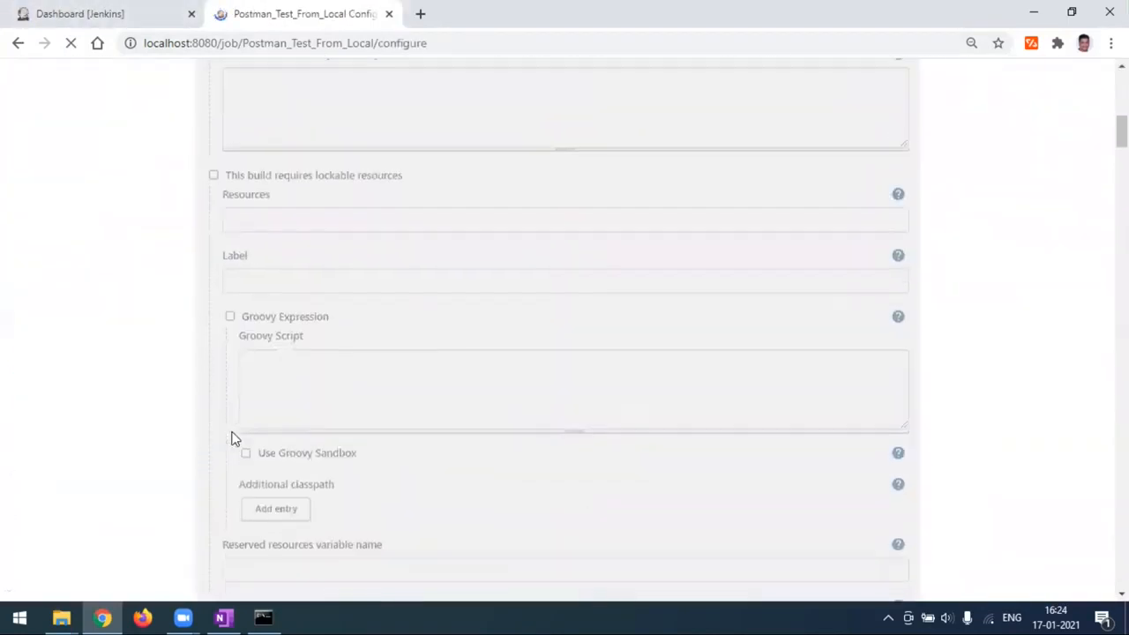
{"action": "scroll", "coordinate": [234, 439], "scroll_direction": "down", "scroll_amount": 5}
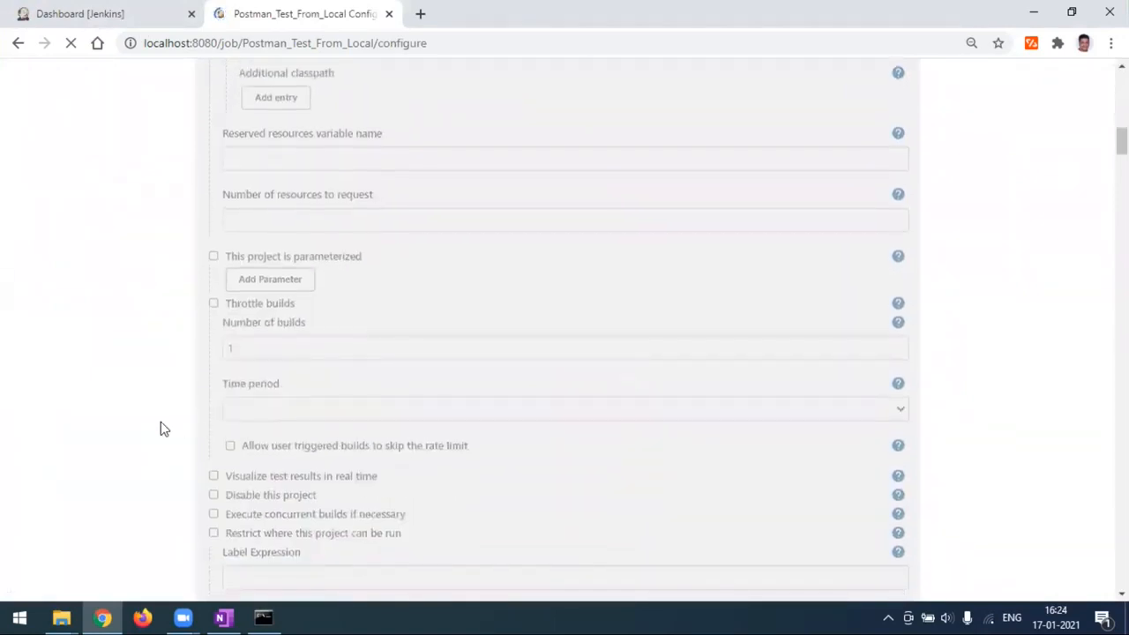
{"action": "scroll", "coordinate": [156, 427], "scroll_direction": "down", "scroll_amount": 5}
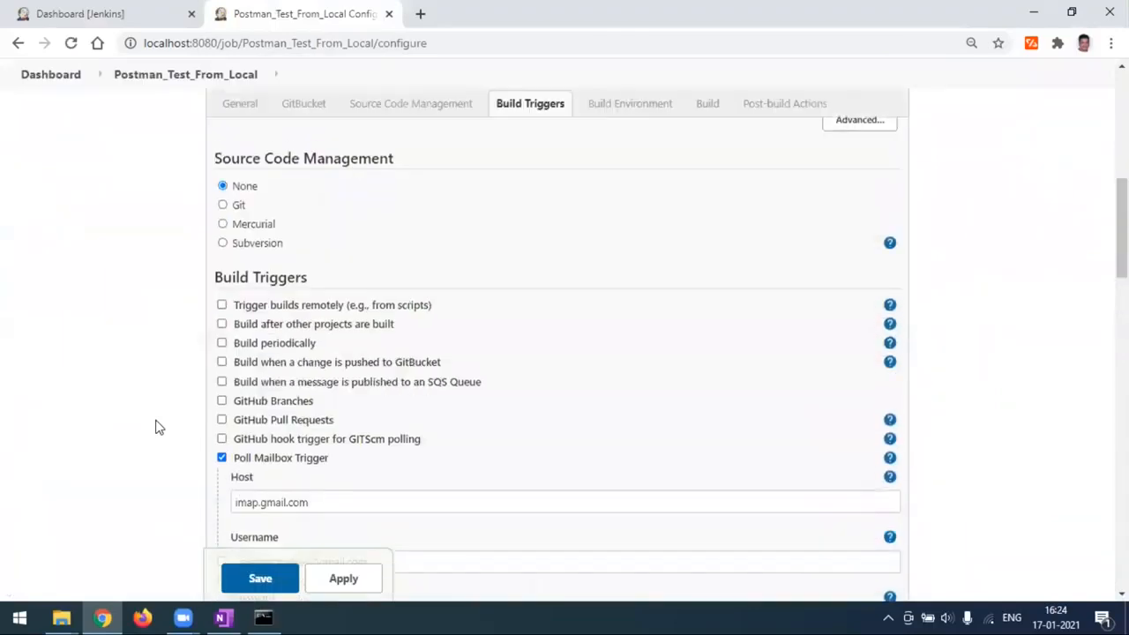
{"action": "scroll", "coordinate": [238, 400], "scroll_direction": "down", "scroll_amount": 2}
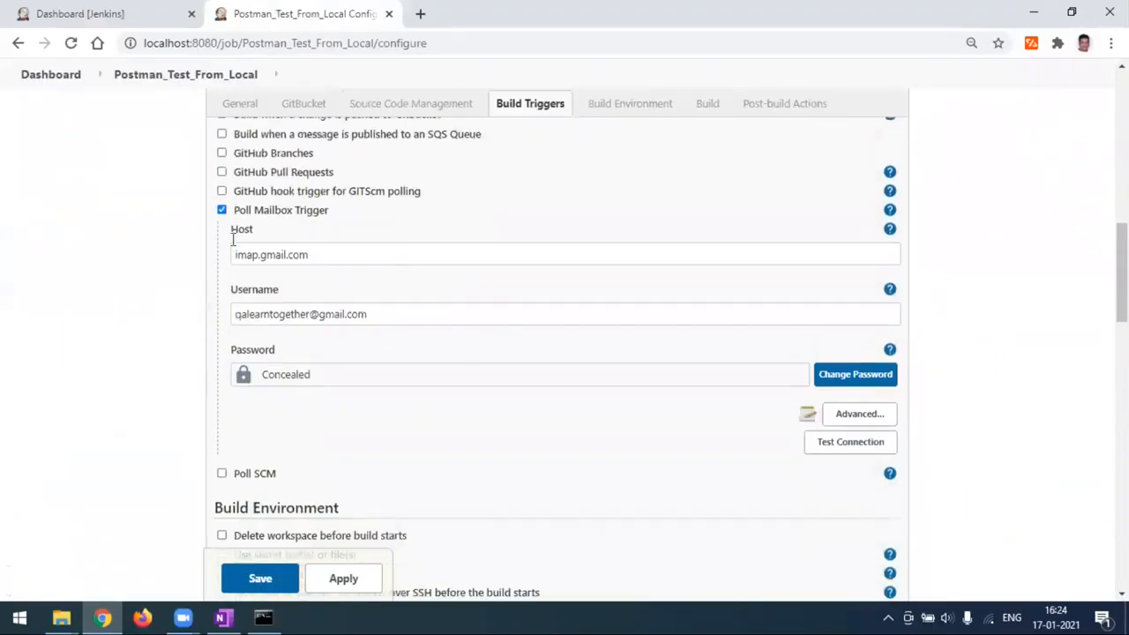
{"action": "left_click", "coordinate": [222, 211]}
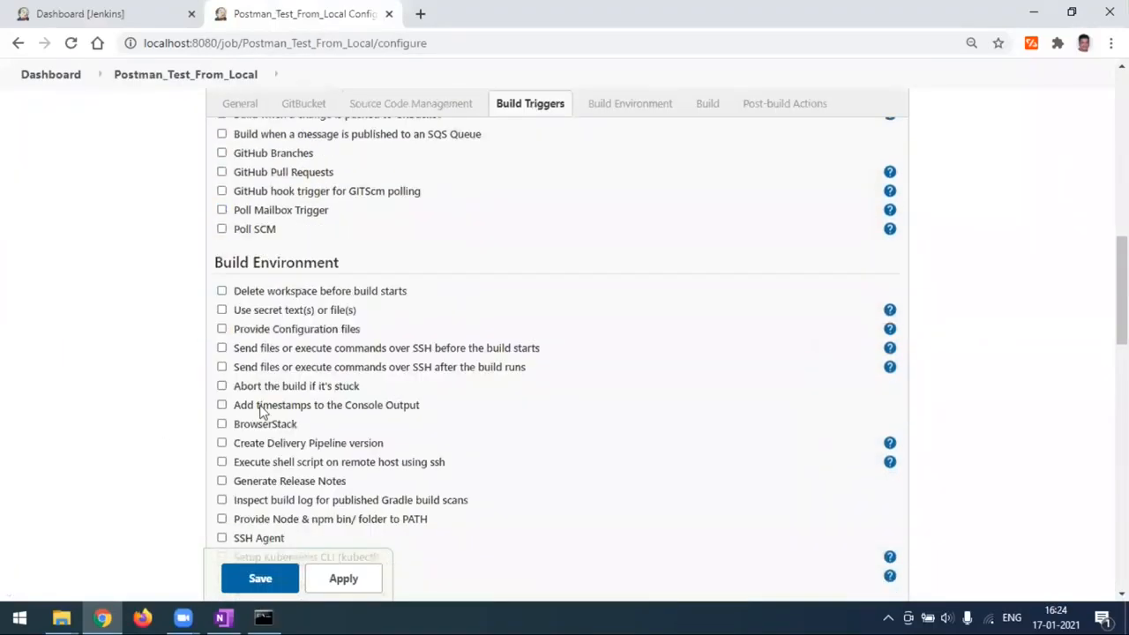
- Restrict where the project can run to the label expression Slave-Label and save the job configuration
{"action": "scroll", "coordinate": [259, 411], "scroll_direction": "down", "scroll_amount": 2}
{"action": "scroll", "coordinate": [260, 420], "scroll_direction": "up", "scroll_amount": 6}
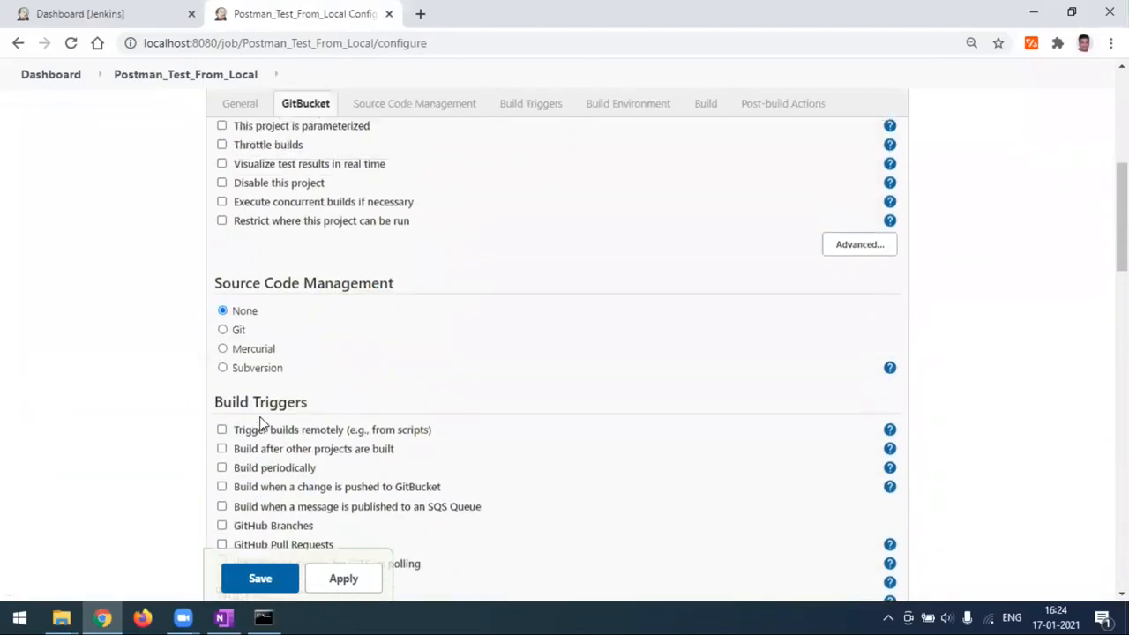
{"action": "scroll", "coordinate": [259, 424], "scroll_direction": "up", "scroll_amount": 2}
{"action": "left_click", "coordinate": [222, 346]}
{"action": "scroll", "coordinate": [223, 350], "scroll_direction": "down", "scroll_amount": 2}
{"action": "left_click", "coordinate": [280, 240]}
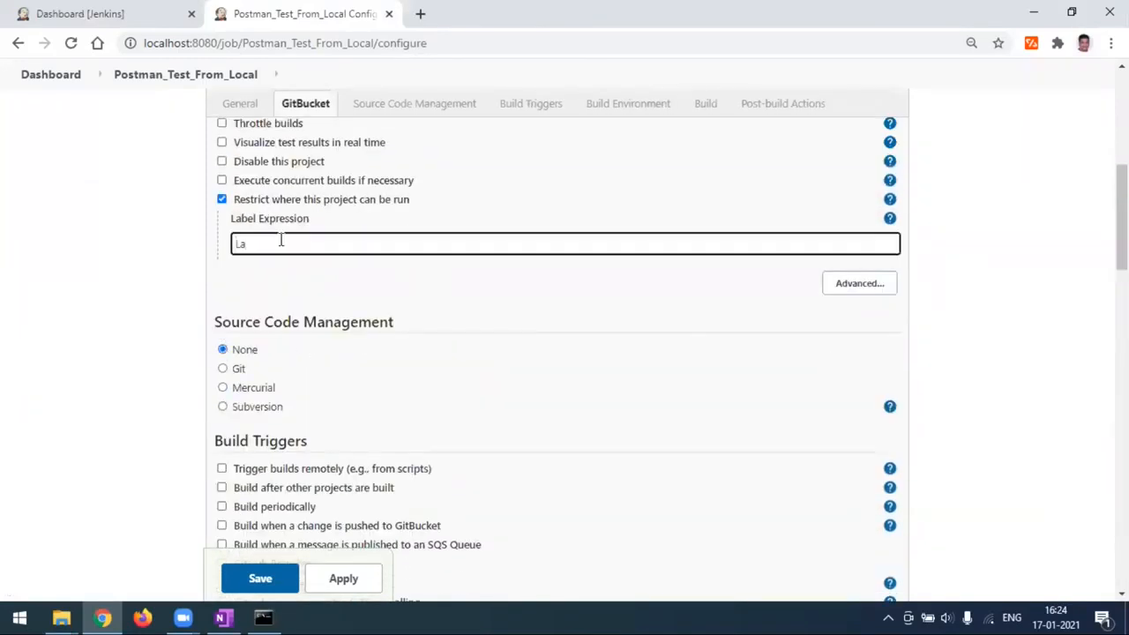
{"action": "type", "text": "Label_"}
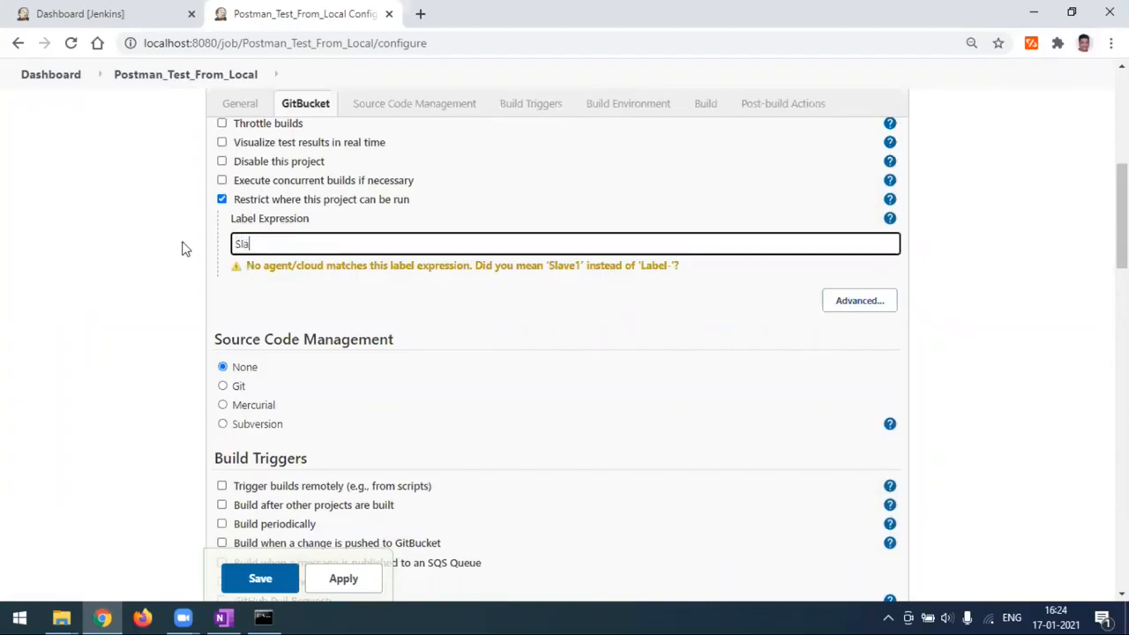
{"action": "type", "text": "ve-"}
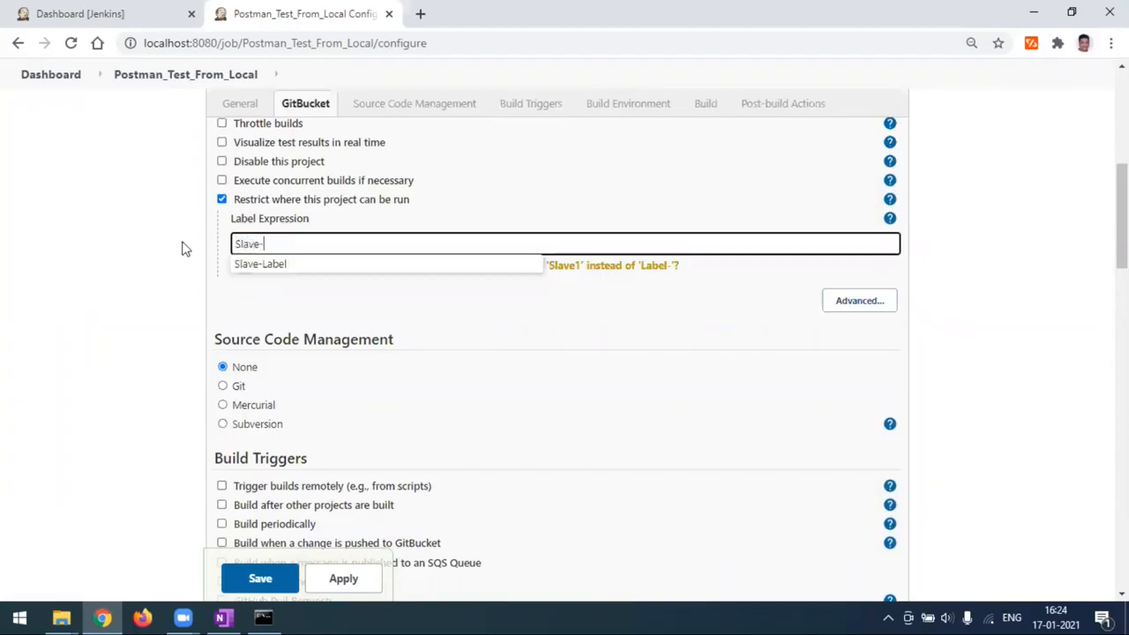
{"action": "left_click", "coordinate": [293, 265]}
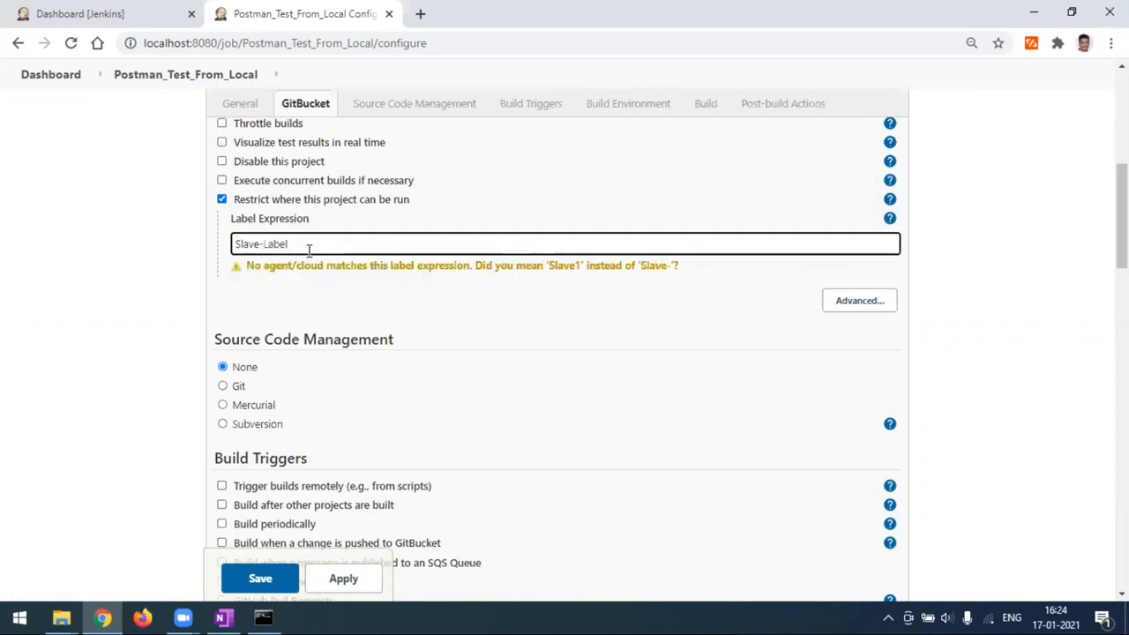
{"action": "left_click", "coordinate": [100, 327]}
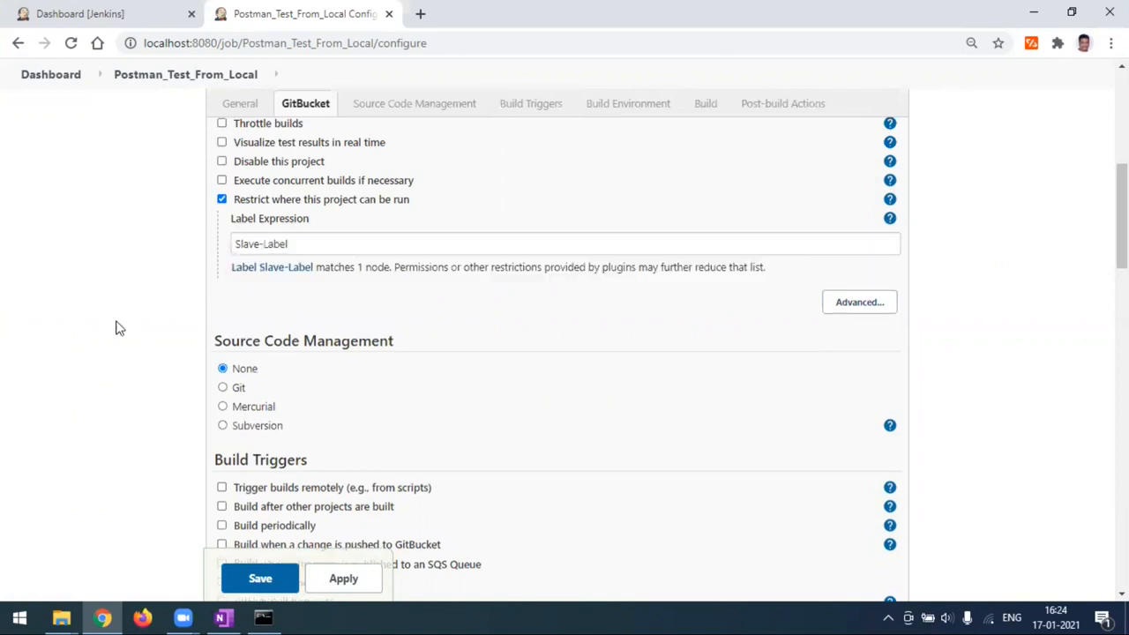
{"action": "scroll", "coordinate": [297, 569], "scroll_direction": "down", "scroll_amount": 2}
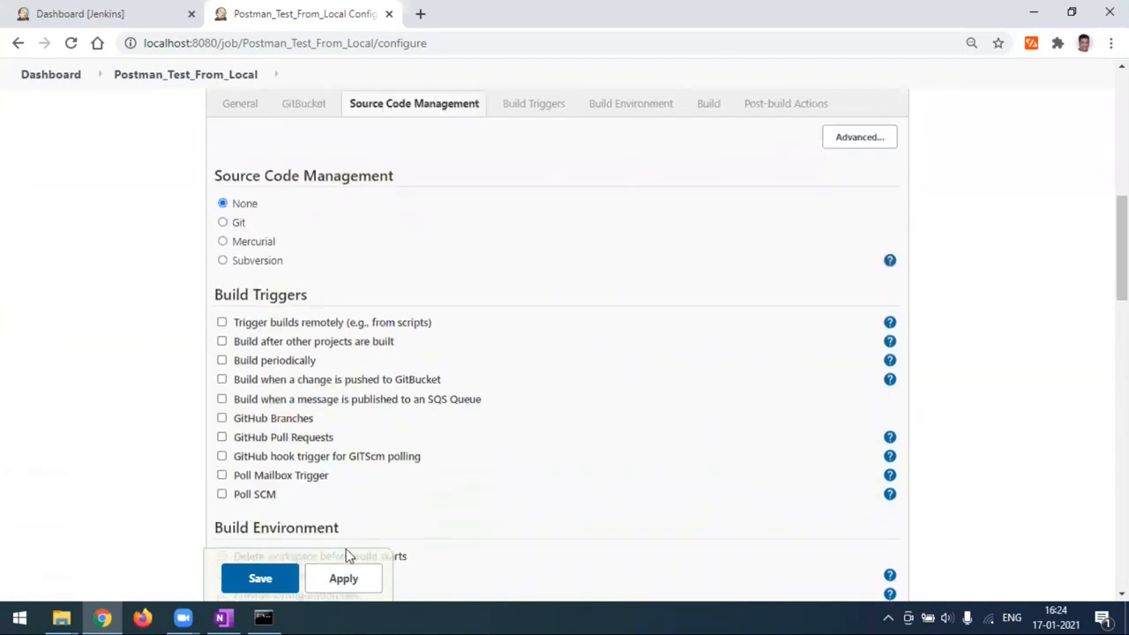
{"action": "scroll", "coordinate": [343, 565], "scroll_direction": "up", "scroll_amount": 2}
{"action": "left_click", "coordinate": [279, 587]}
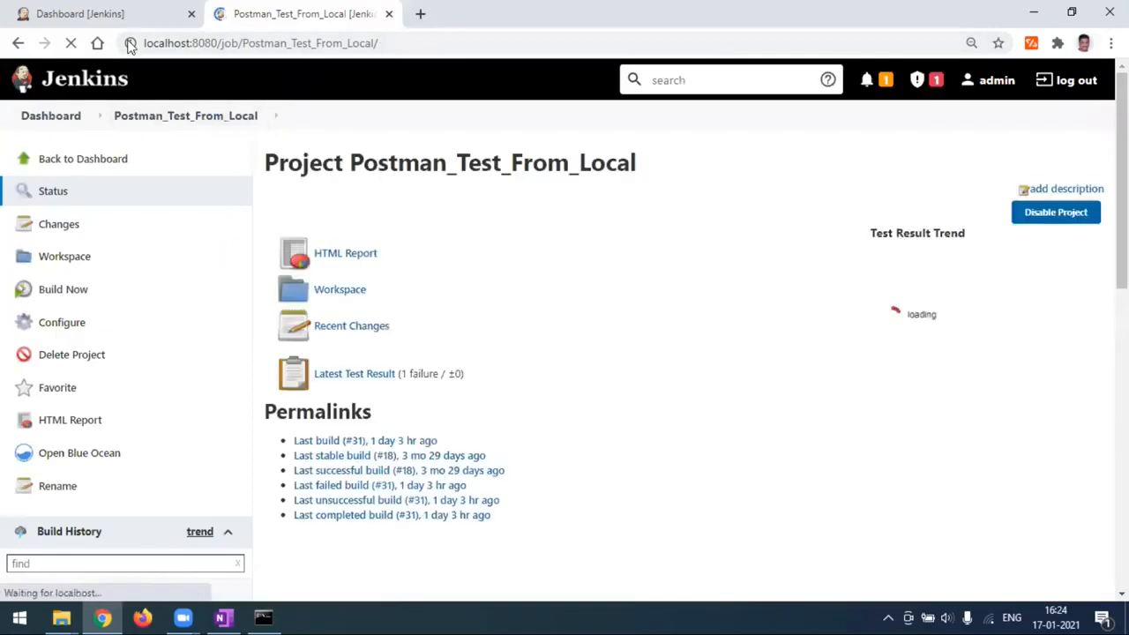
- Open the console output of build #31 and check how the build was triggered
{"action": "scroll", "coordinate": [51, 454], "scroll_direction": "down", "scroll_amount": 3}
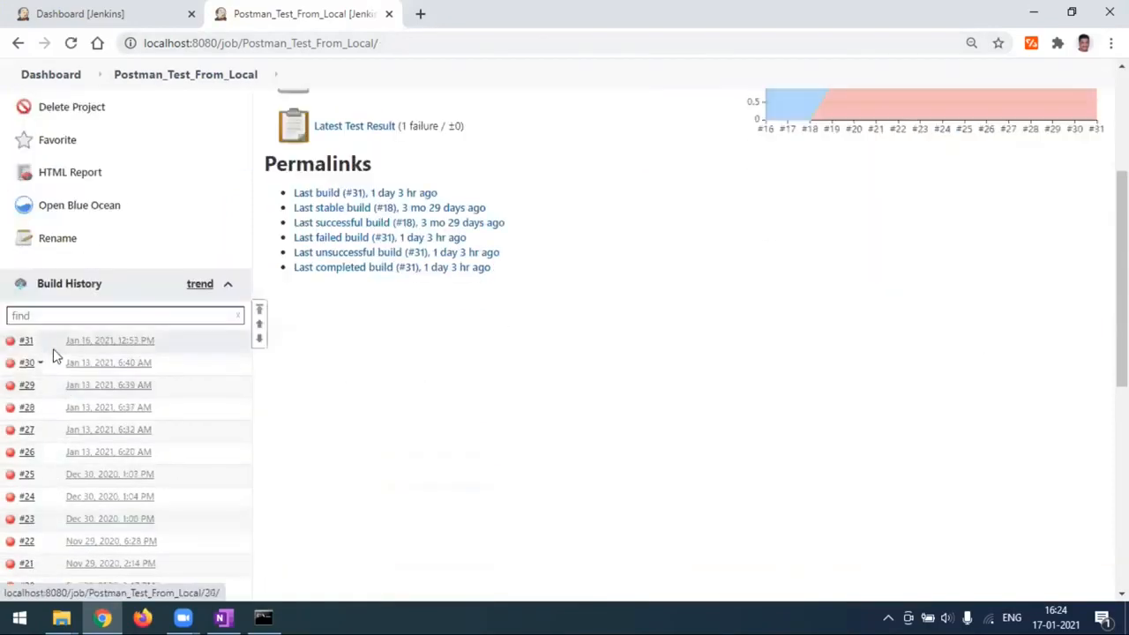
{"action": "left_click", "coordinate": [95, 343]}
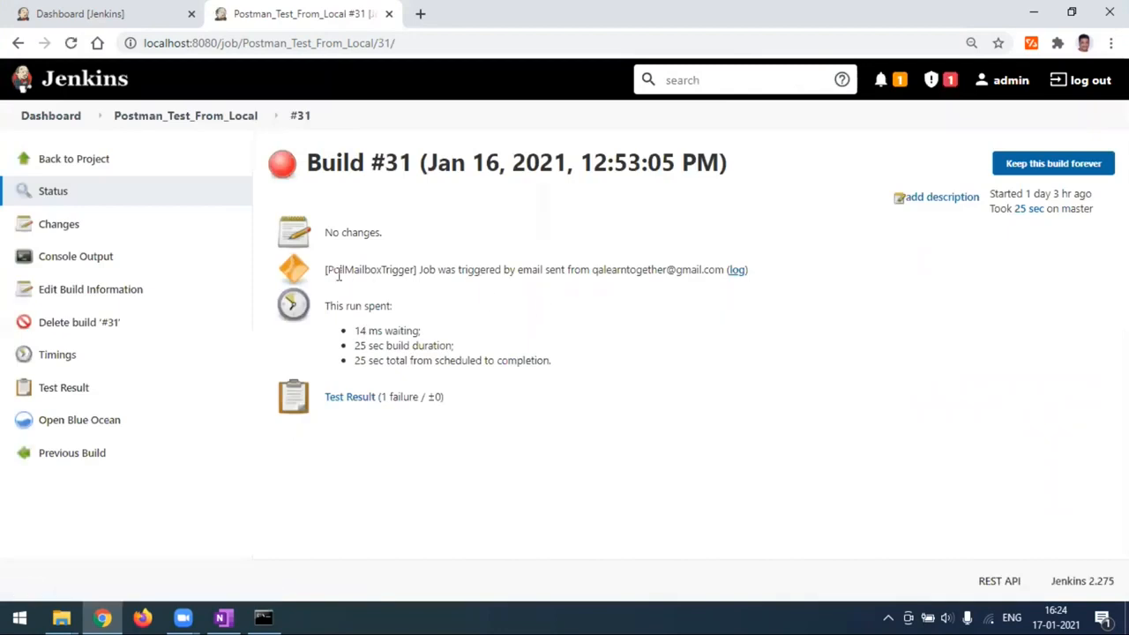
{"action": "left_click", "coordinate": [67, 260]}
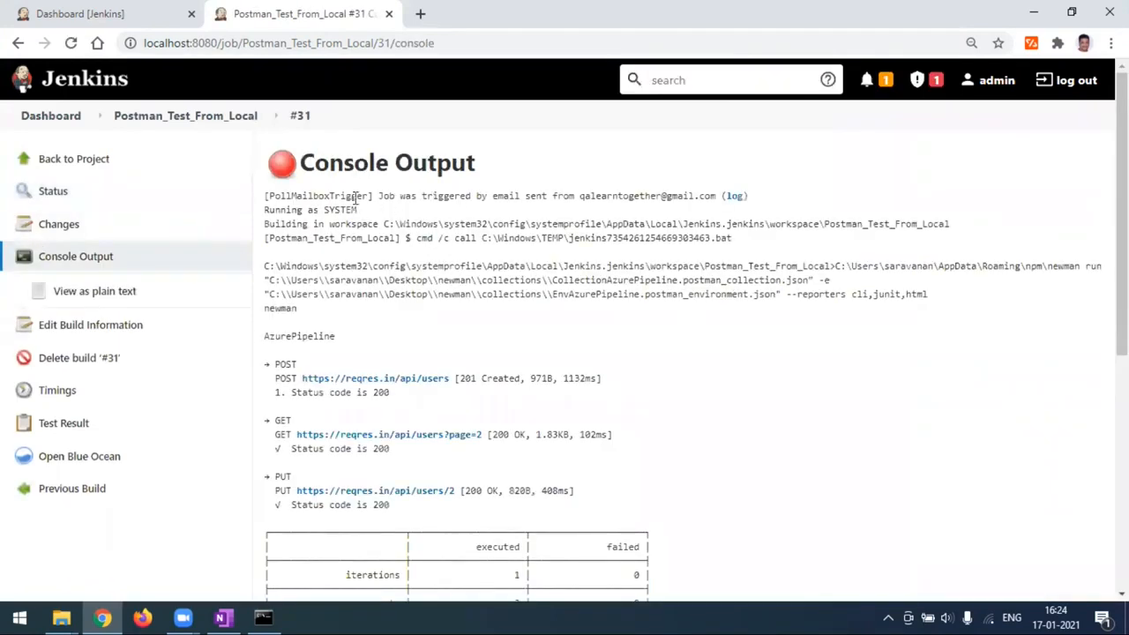
{"action": "left_click_drag", "start_coordinate": [269, 195], "coordinate": [353, 209]}
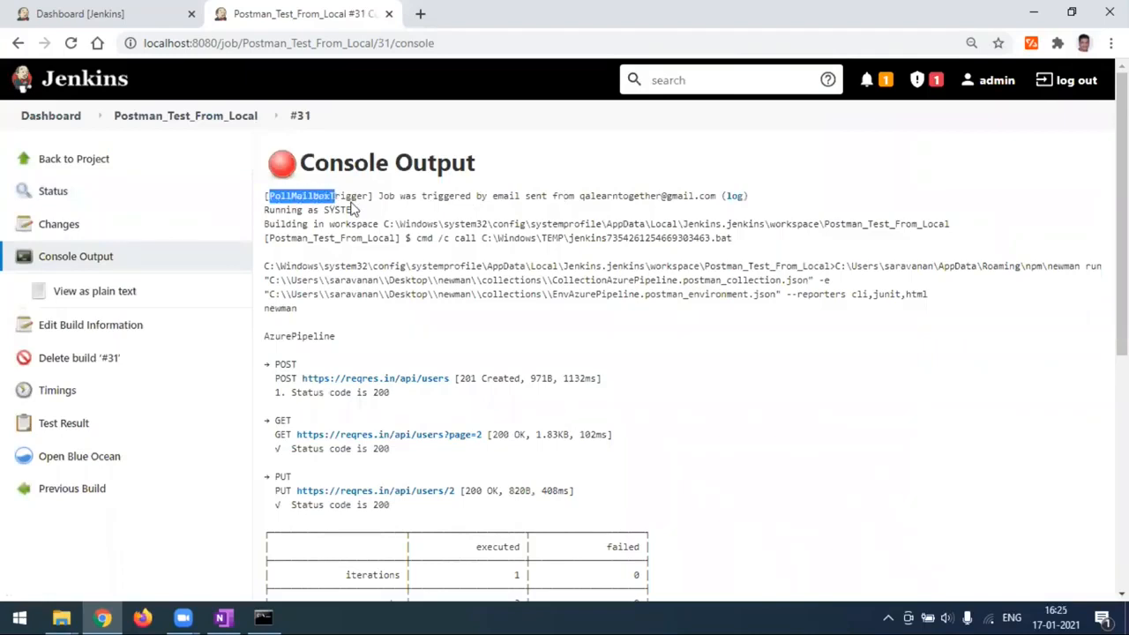
{"action": "left_click", "coordinate": [405, 206]}
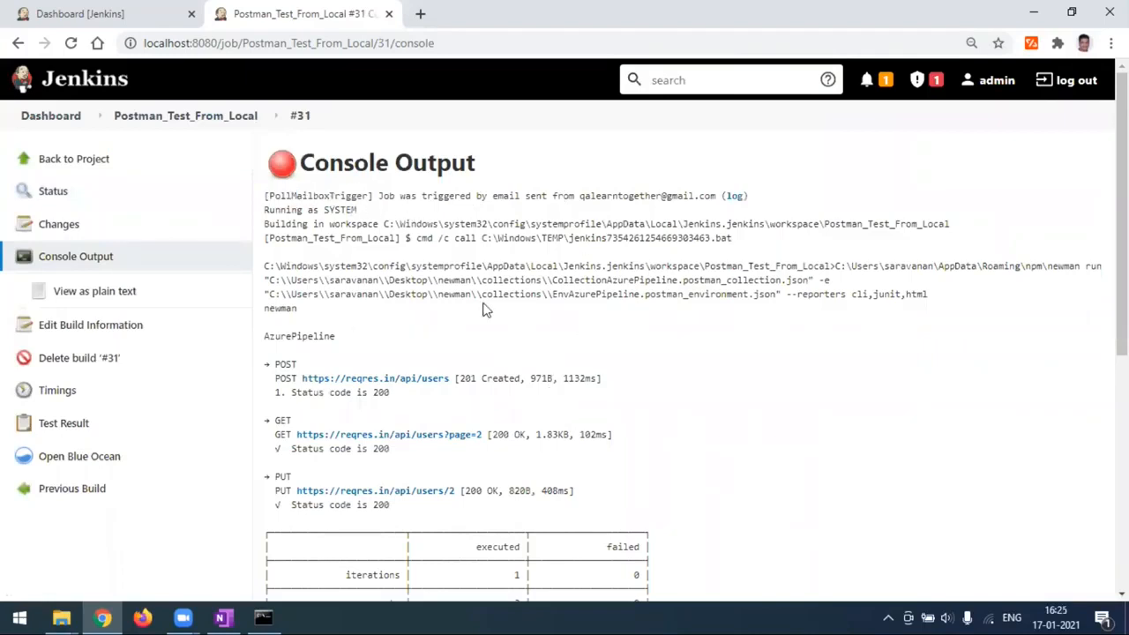
- Return to the Postman_Test_From_Local project, start a new build and open the console output of build #32
{"action": "left_click", "coordinate": [75, 163]}
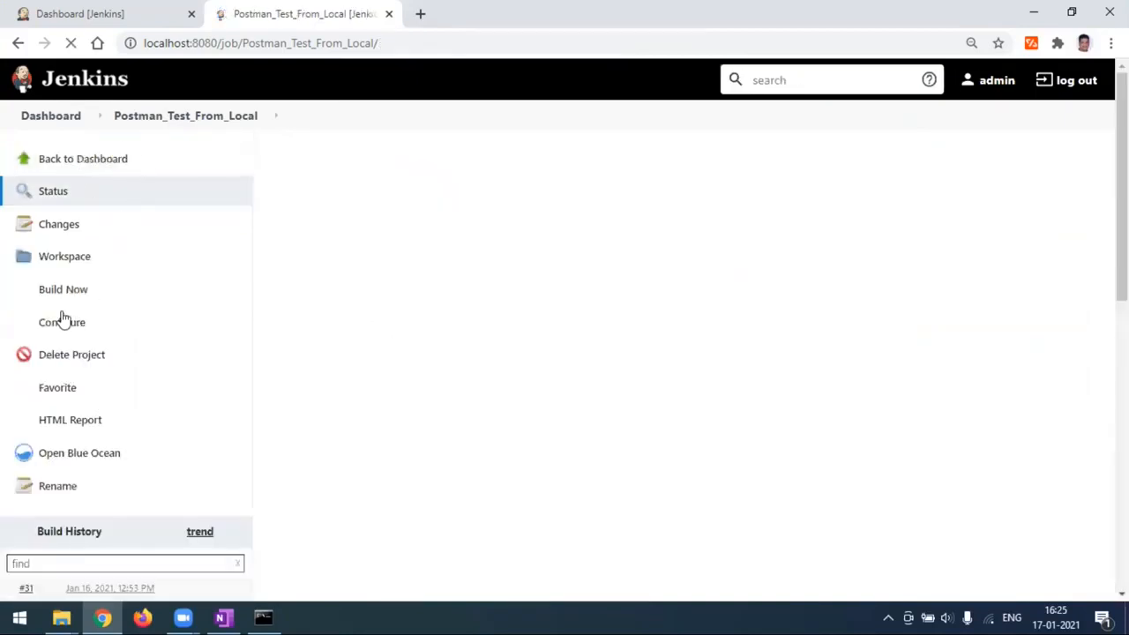
{"action": "left_click", "coordinate": [70, 293]}
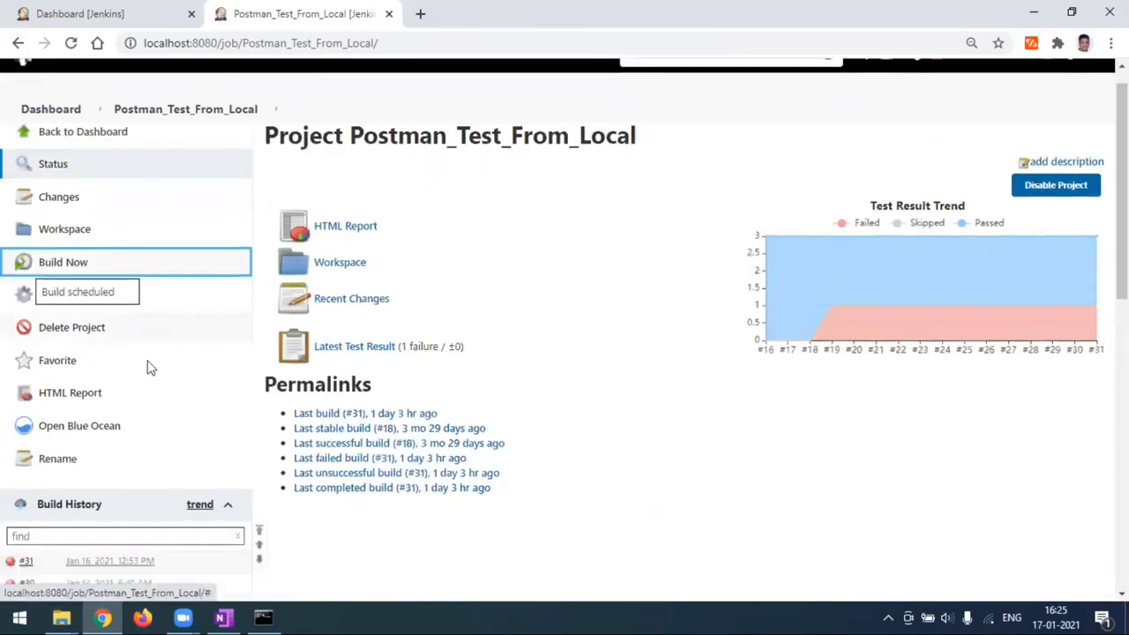
{"action": "scroll", "coordinate": [150, 369], "scroll_direction": "down", "scroll_amount": 2}
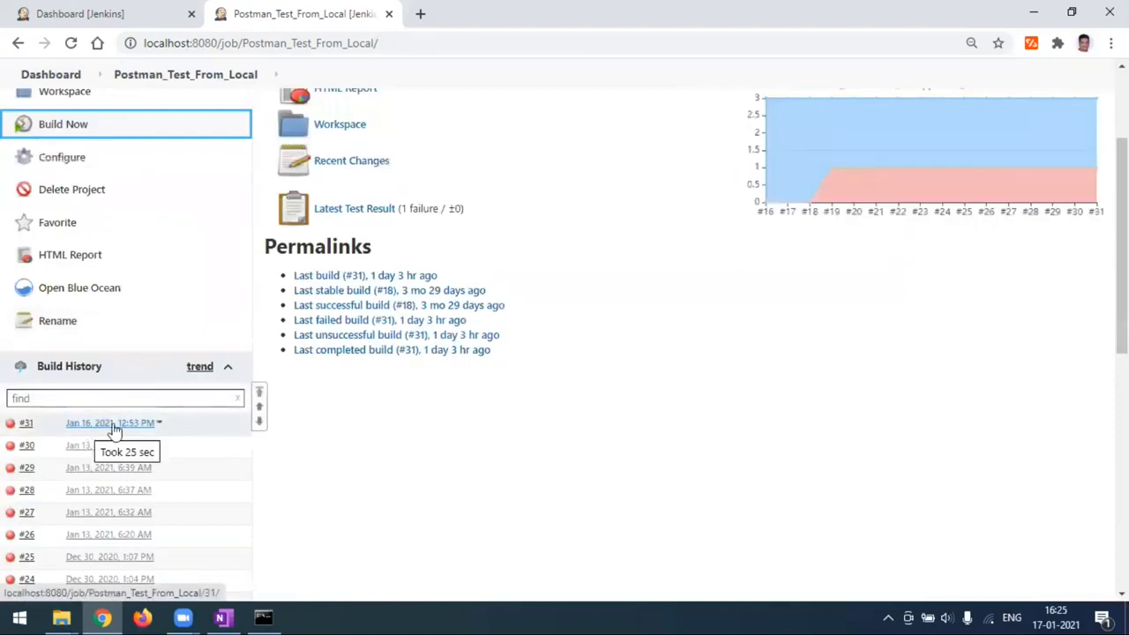
{"action": "left_click", "coordinate": [110, 430]}
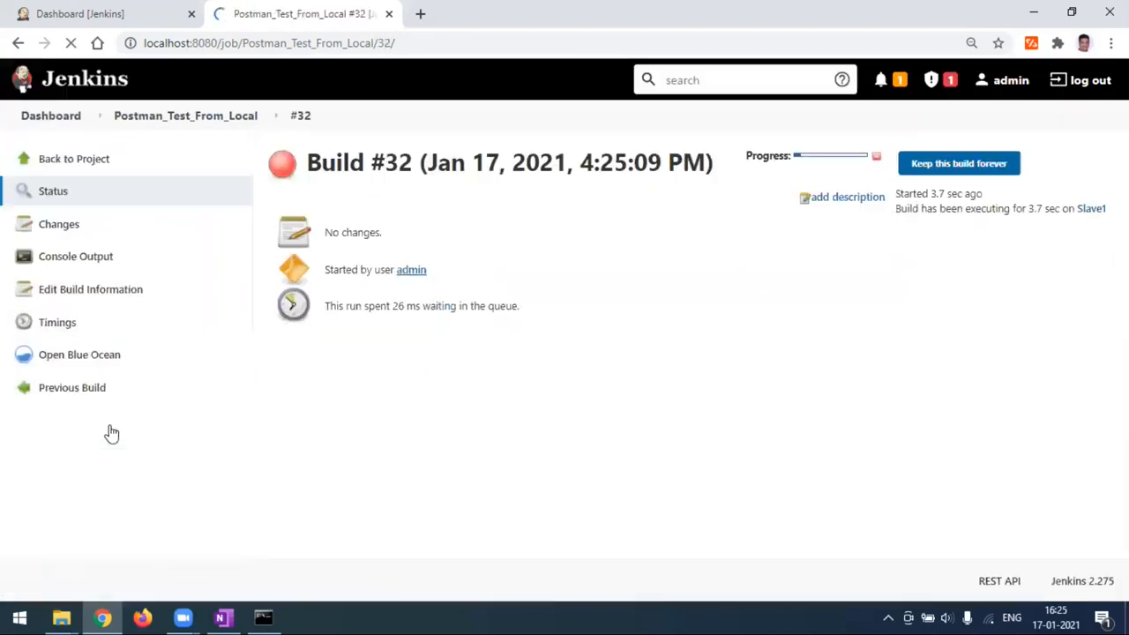
{"action": "left_click", "coordinate": [78, 259]}
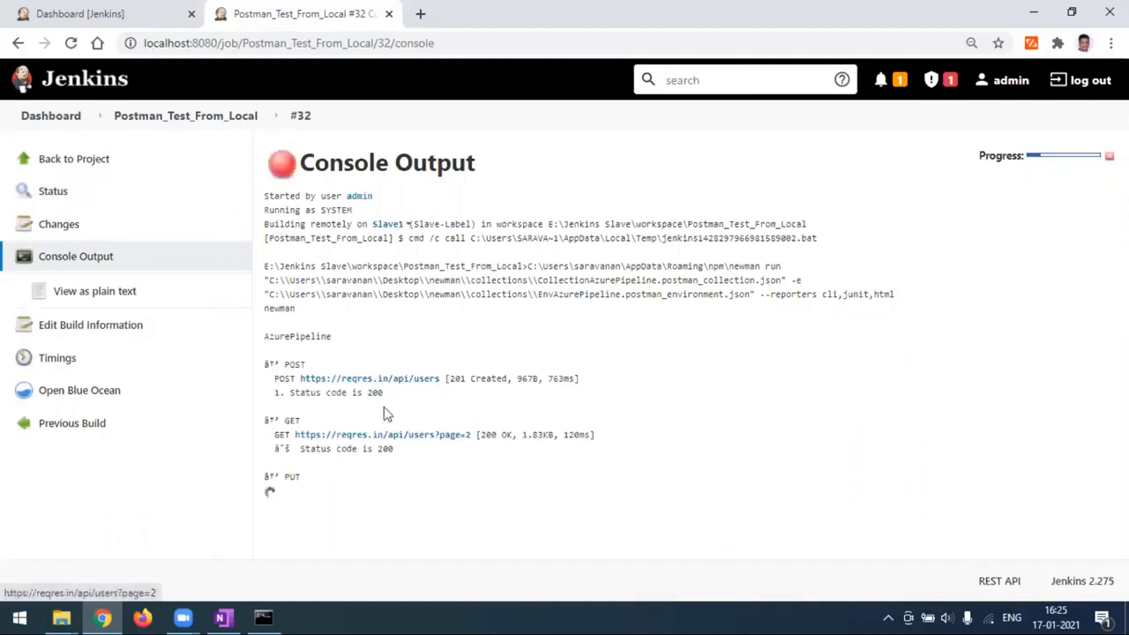
- Examine build #32's console output for the agent used, the request results and the final build status
{"action": "scroll", "coordinate": [370, 406], "scroll_direction": "up", "scroll_amount": 6}
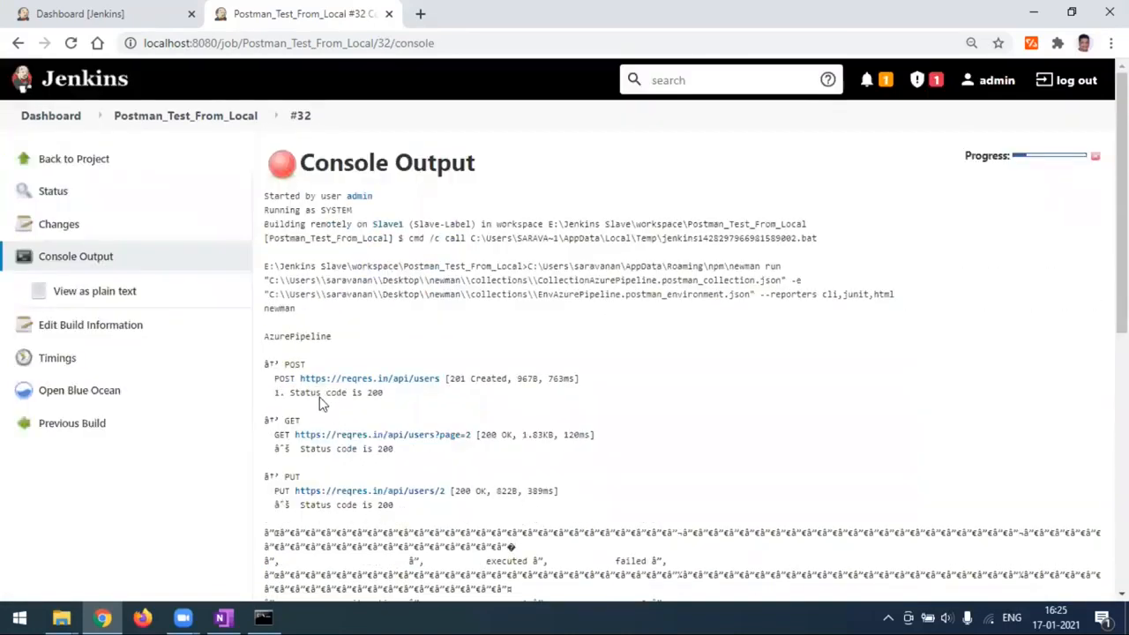
{"action": "scroll", "coordinate": [284, 314], "scroll_direction": "down", "scroll_amount": 10}
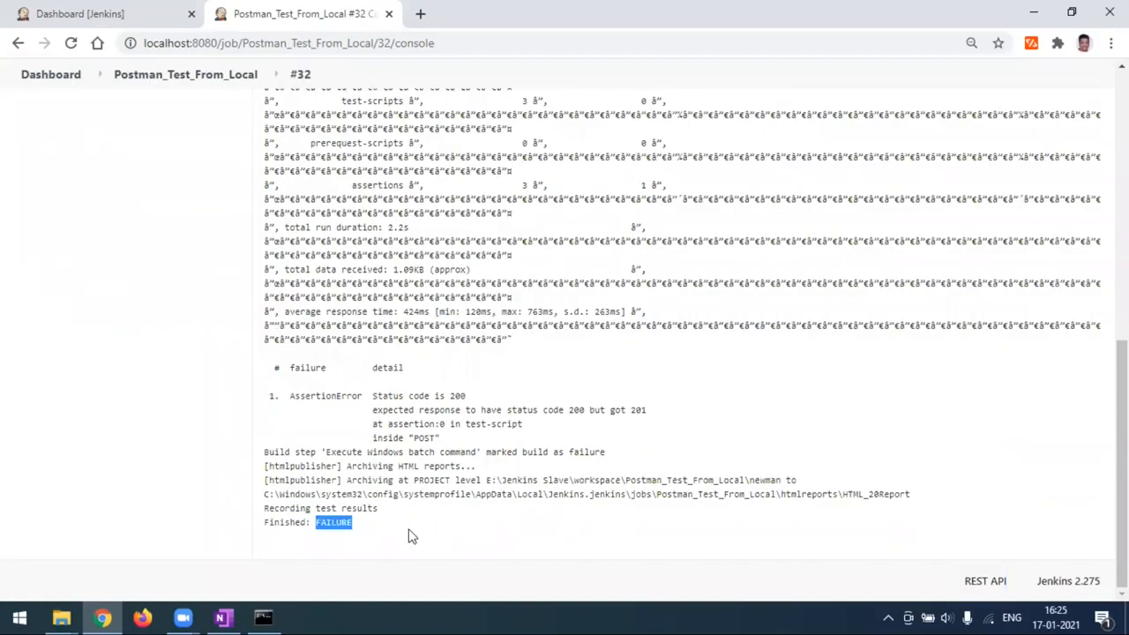
{"action": "scroll", "coordinate": [398, 433], "scroll_direction": "up", "scroll_amount": 7}
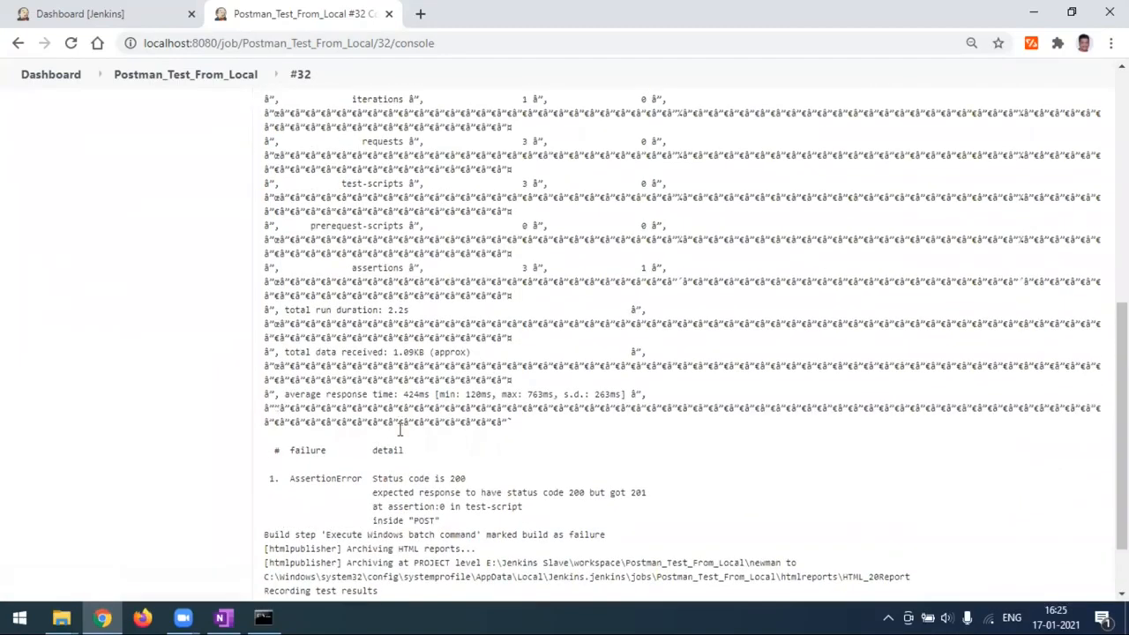
- Go back to the project page, check build #32's status page and reopen its console output
{"action": "left_click", "coordinate": [74, 168]}
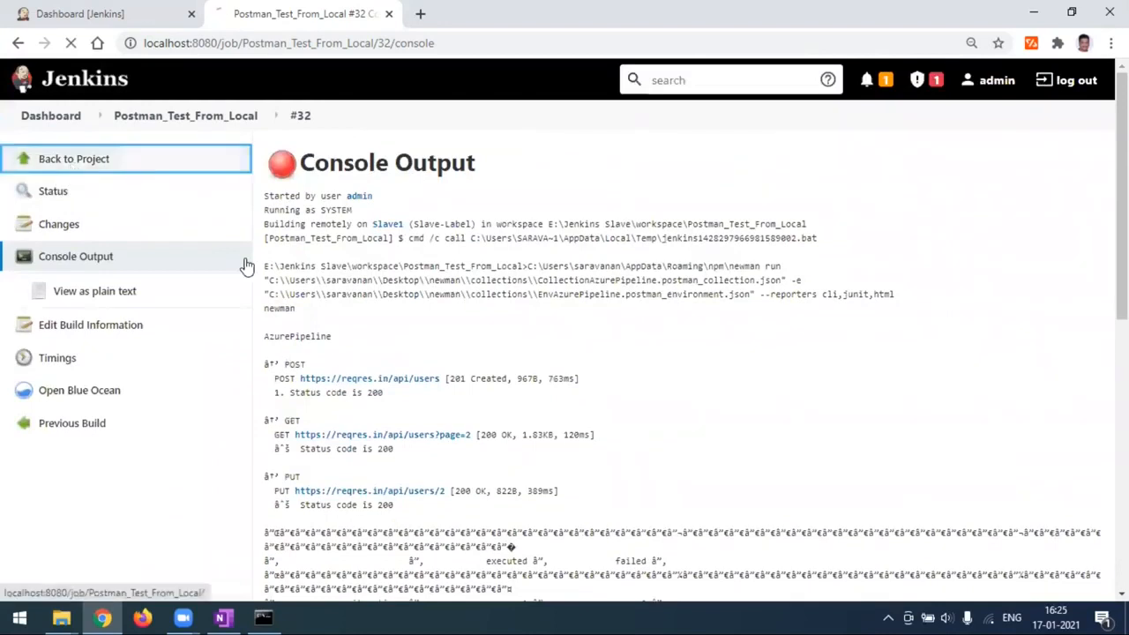
{"action": "scroll", "coordinate": [100, 462], "scroll_direction": "down", "scroll_amount": 2}
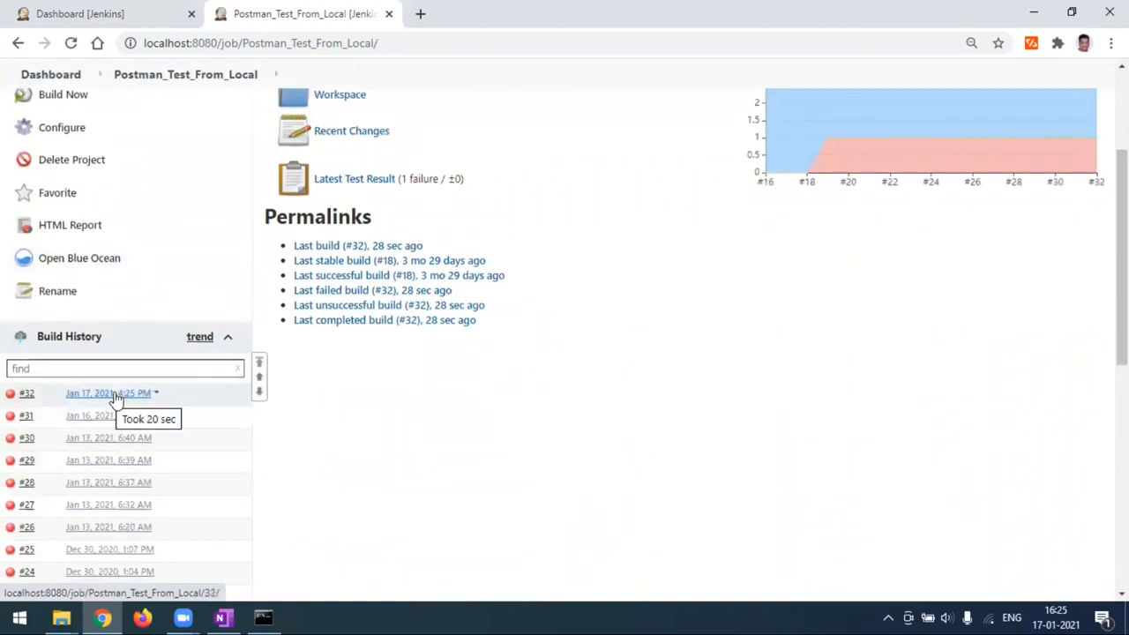
{"action": "left_click", "coordinate": [116, 396]}
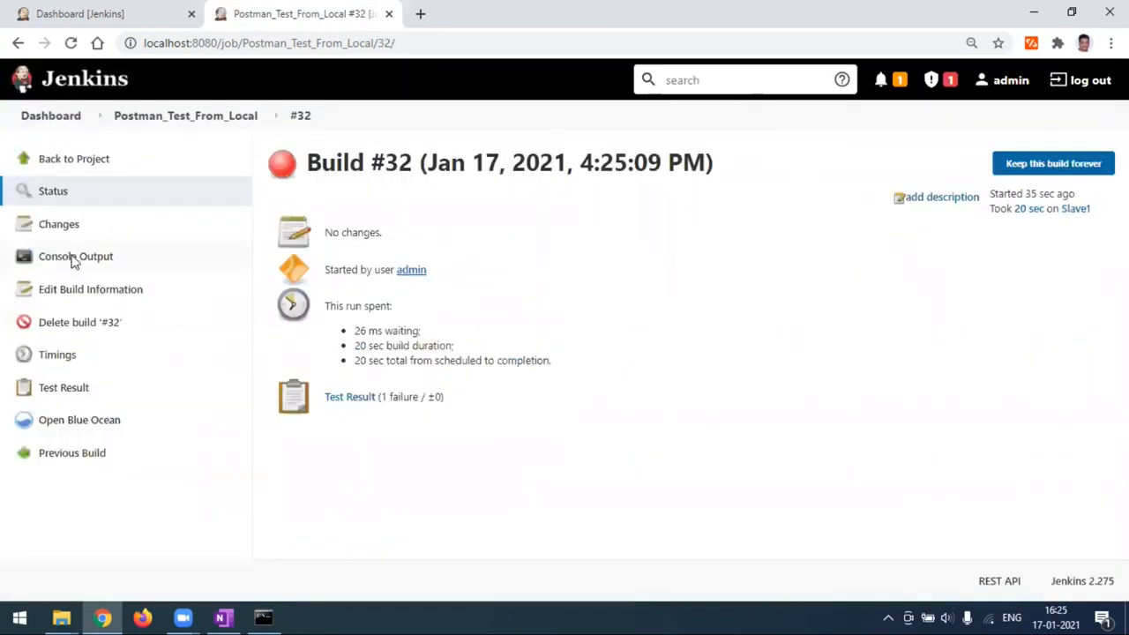
{"action": "left_click", "coordinate": [74, 257]}
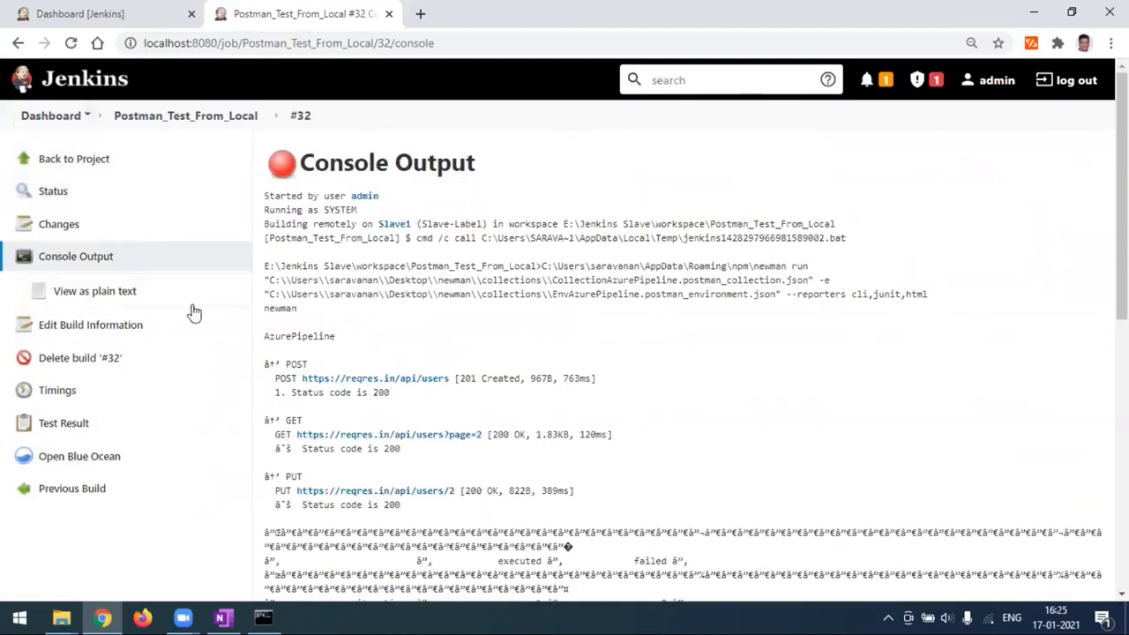
- Switch to the OneNote page on Jenkins master and slave, view the Jenkins Slave folder in File Explorer and return to the notes
{"action": "left_click", "coordinate": [224, 617]}
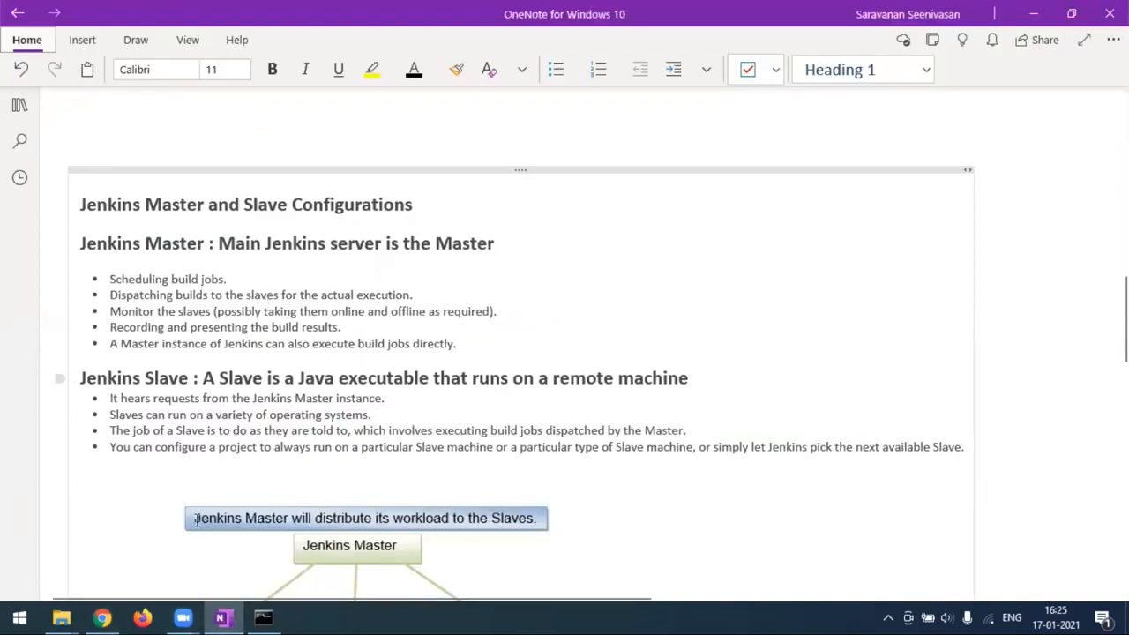
{"action": "mouse_move", "coordinate": [62, 617]}
{"action": "left_click", "coordinate": [81, 573]}
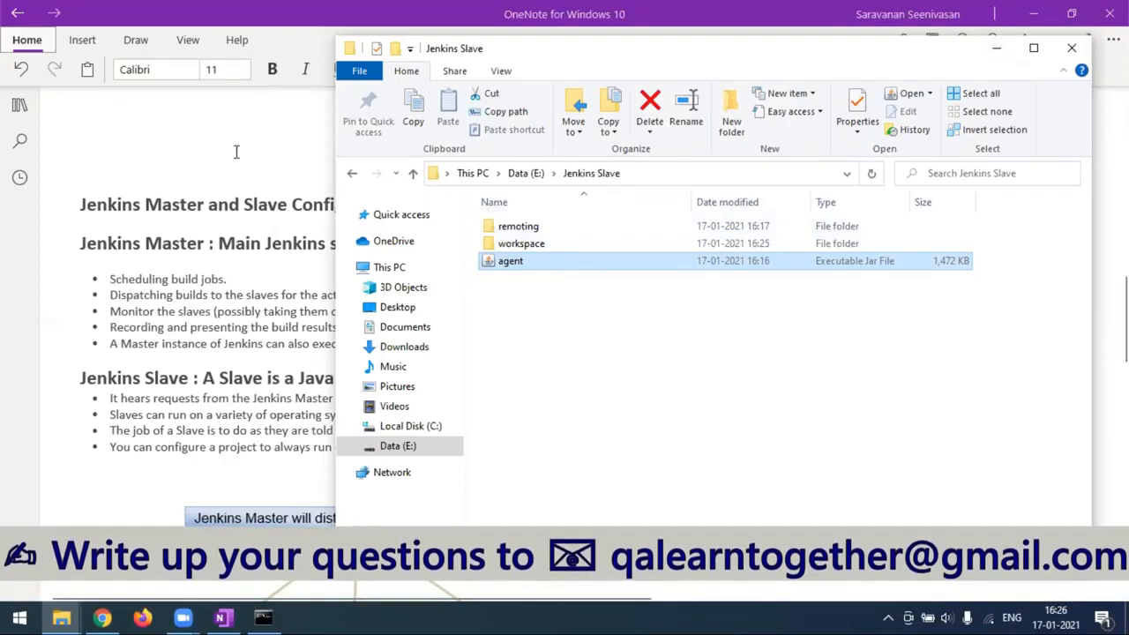
{"action": "left_click", "coordinate": [240, 205]}
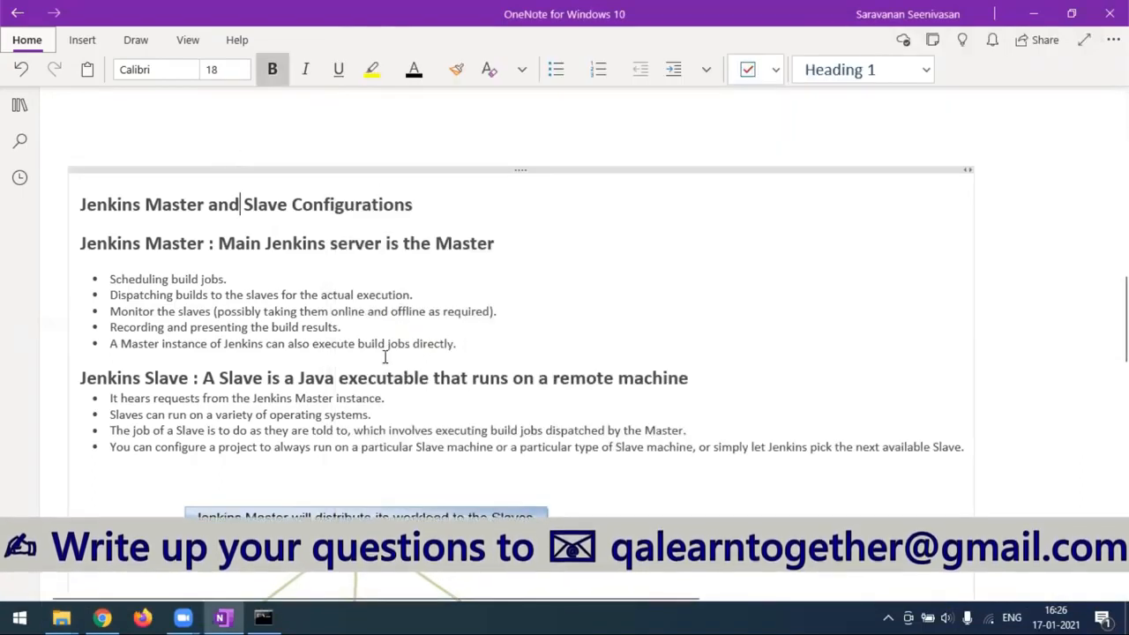